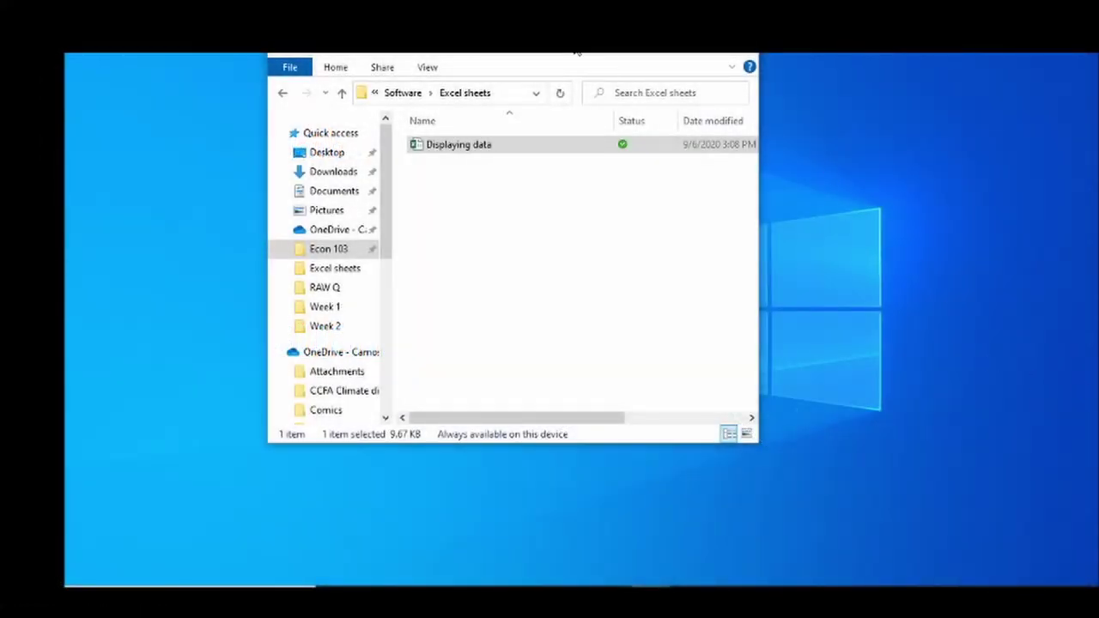
drag(577, 54, 584, 78)
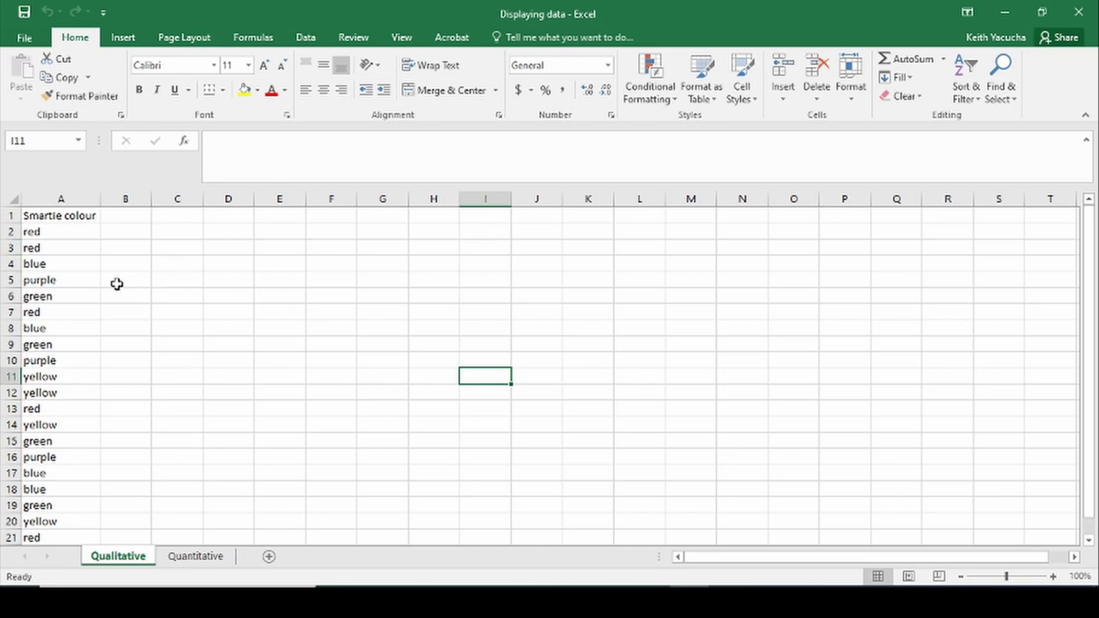
Examine the Smartie colour entries in column A of the Qualitative sheet, from the header to the last row
click(59, 217)
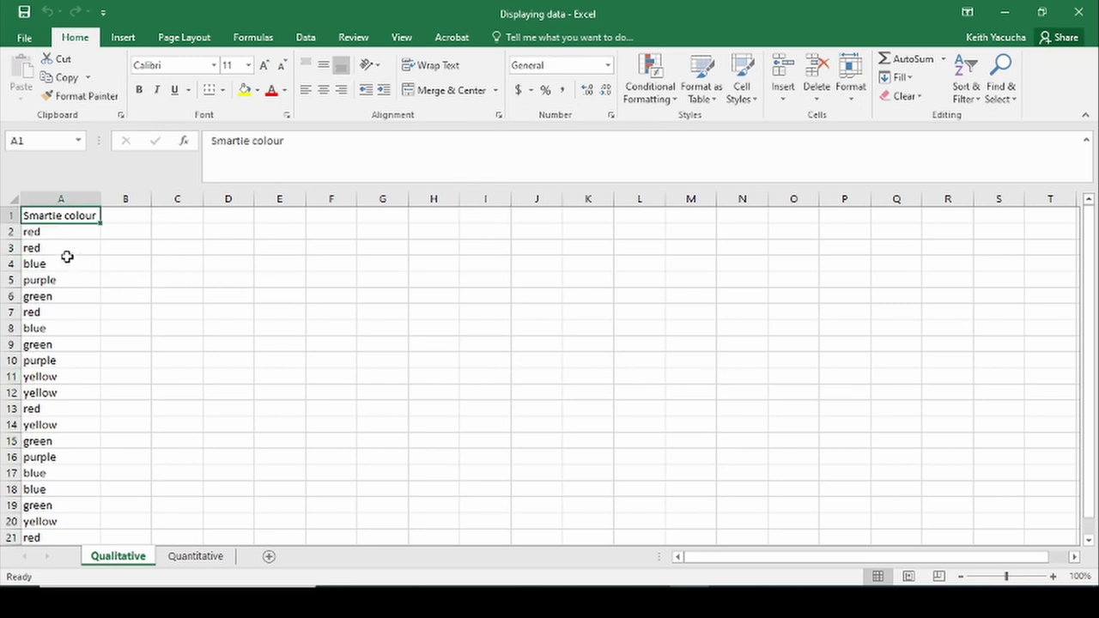
drag(54, 233, 51, 489)
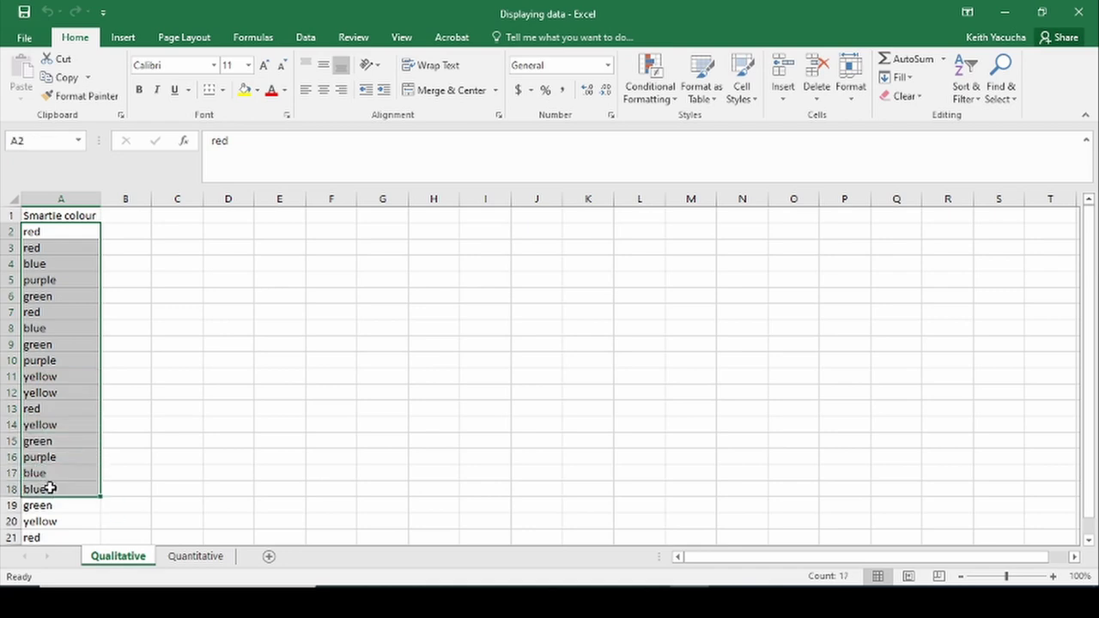
scroll(51, 489, down, 1)
click(52, 487)
scroll(106, 463, up, 1)
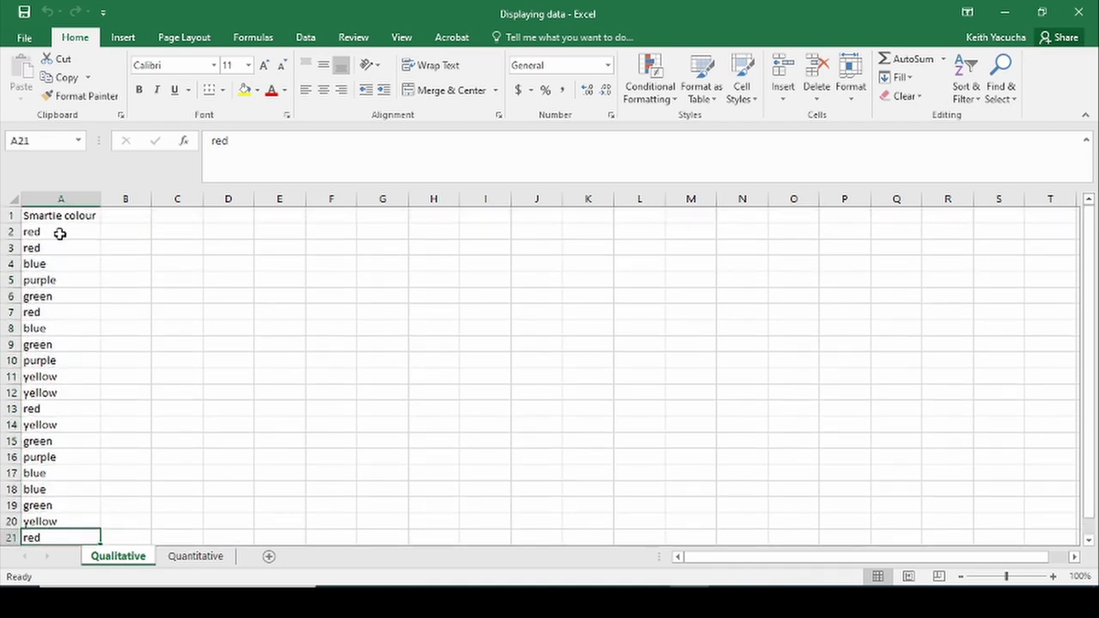
click(67, 233)
click(49, 249)
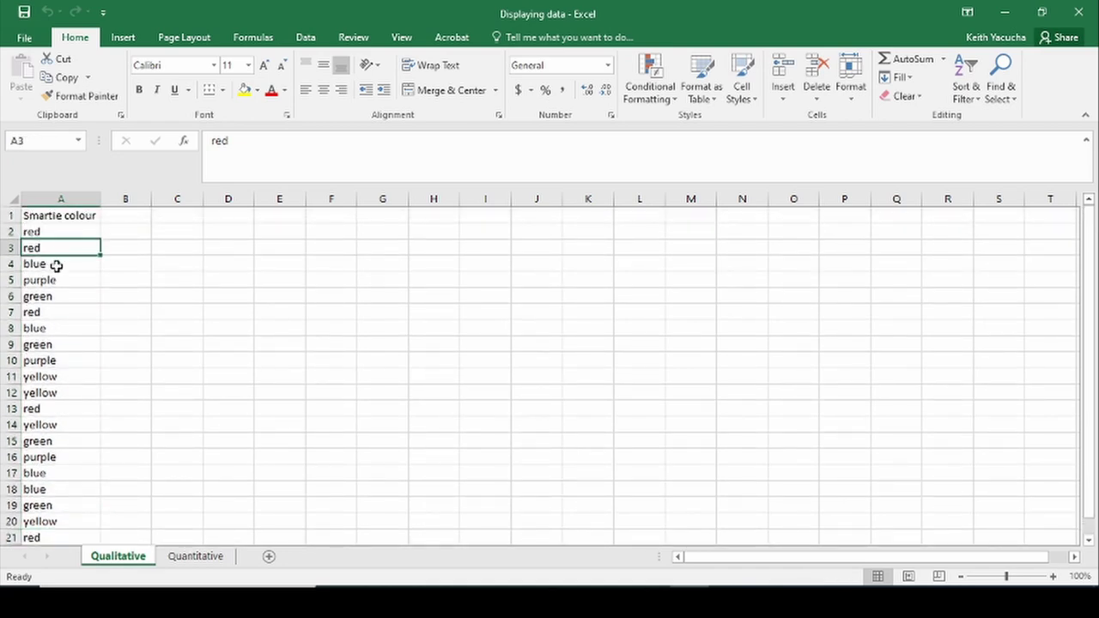
scroll(62, 490, down, 1)
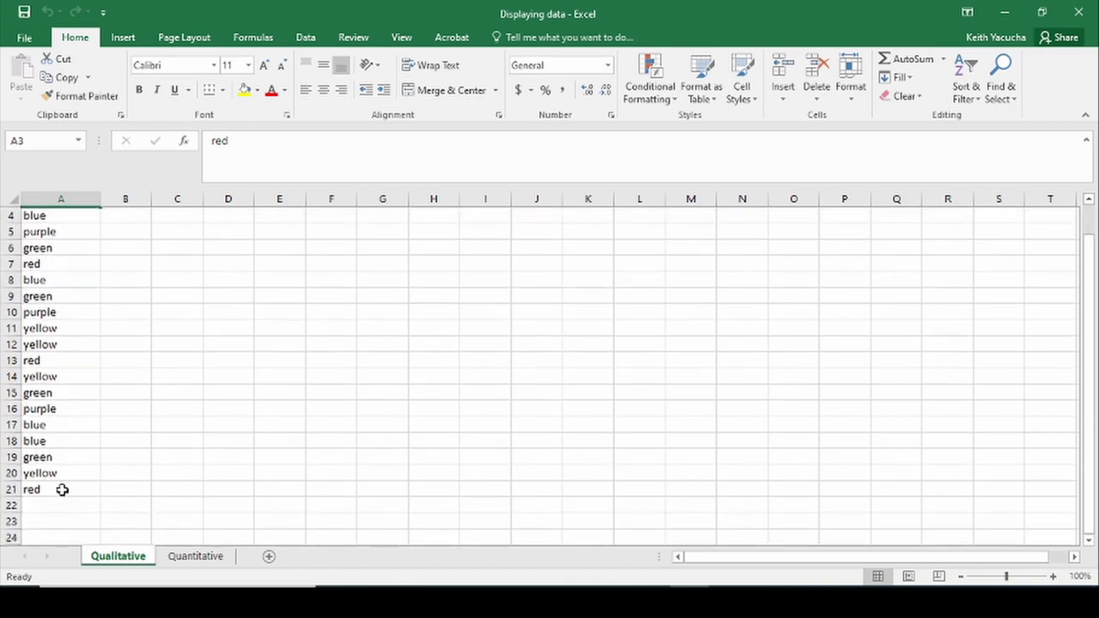
click(57, 487)
scroll(109, 392, up, 1)
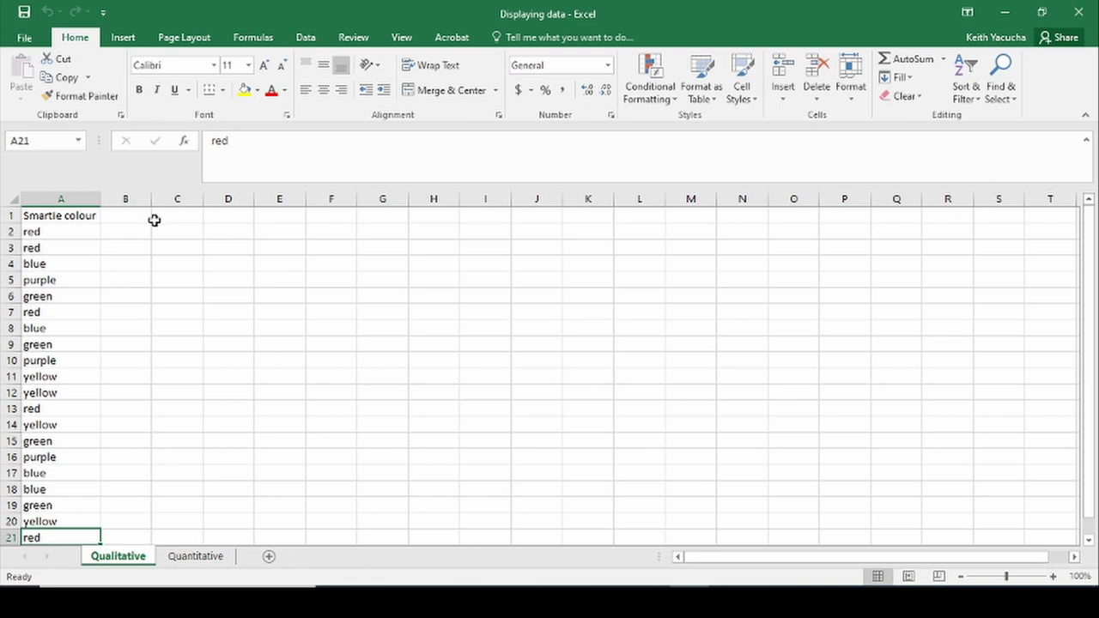
Enter the headers Colour, Freq and Relative Freq in C1:E1 and fit column E's width to its header
click(185, 216)
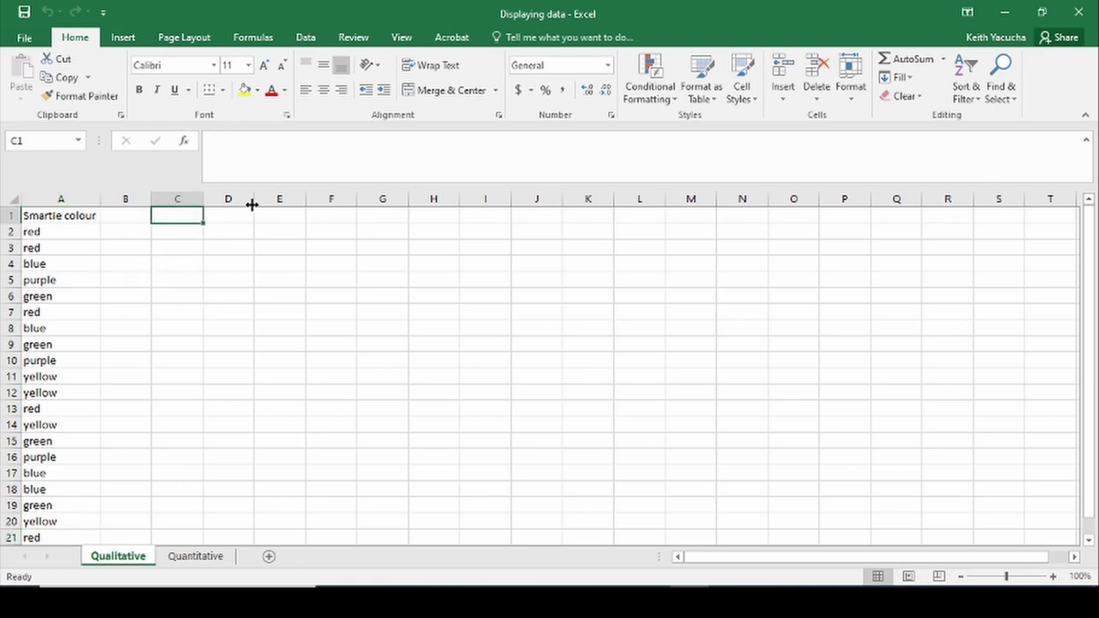
text(Colour)
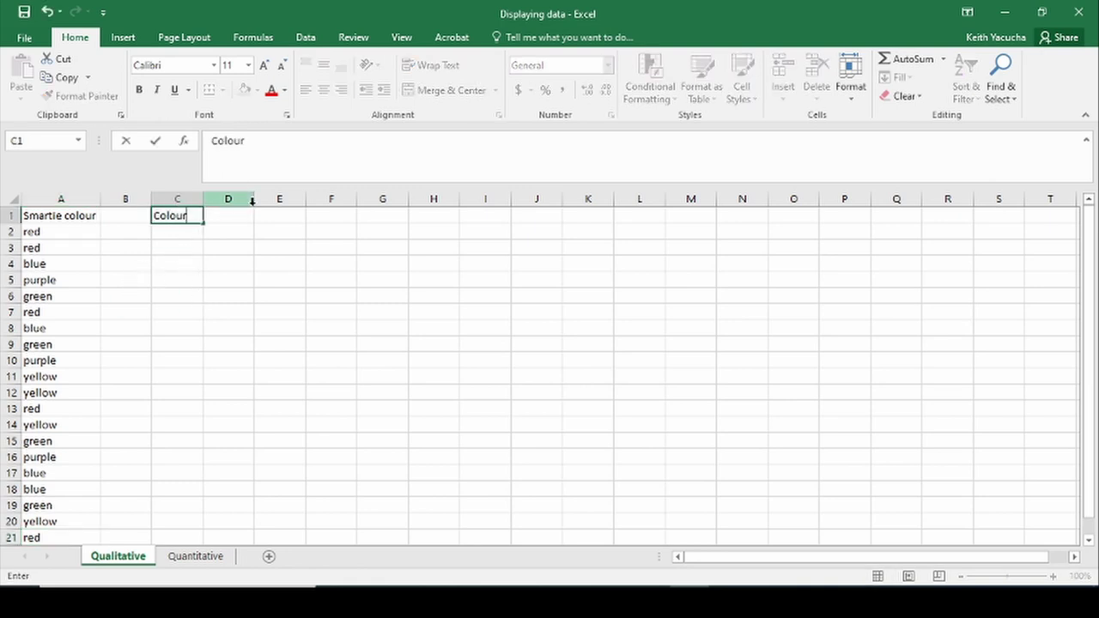
key(Tab)
text(Fre)
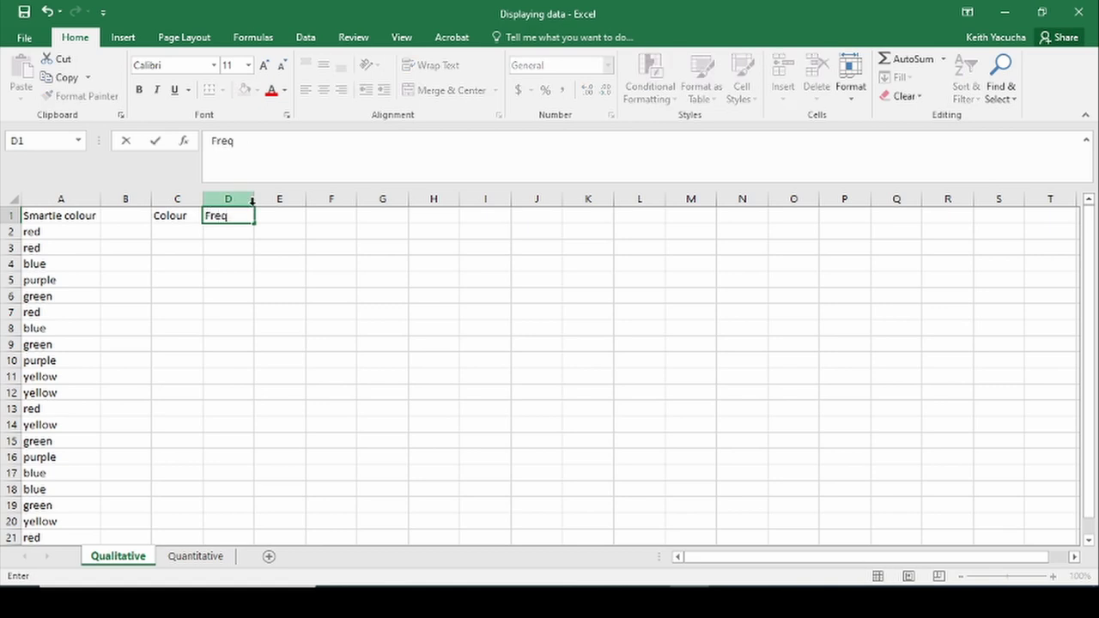
key(Tab)
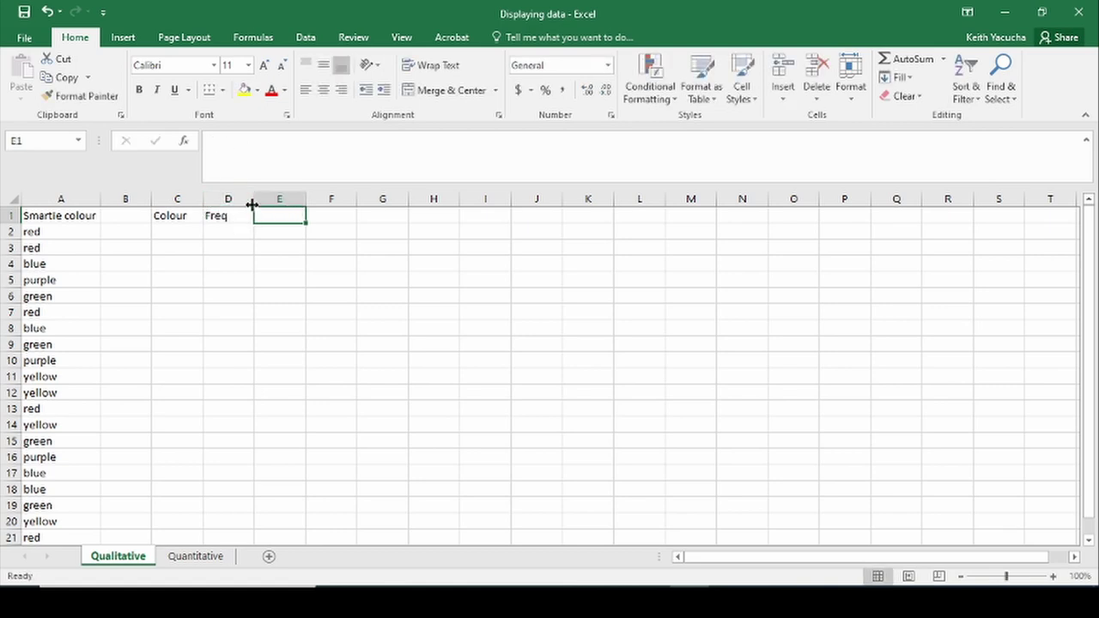
text(Relative)
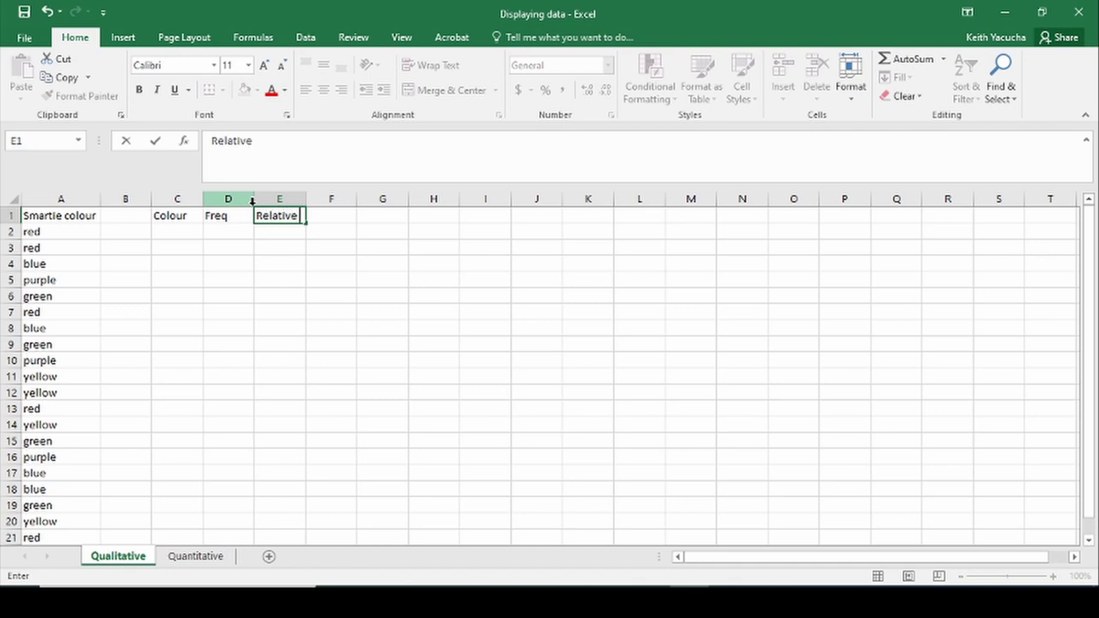
text( Freq)
click(301, 249)
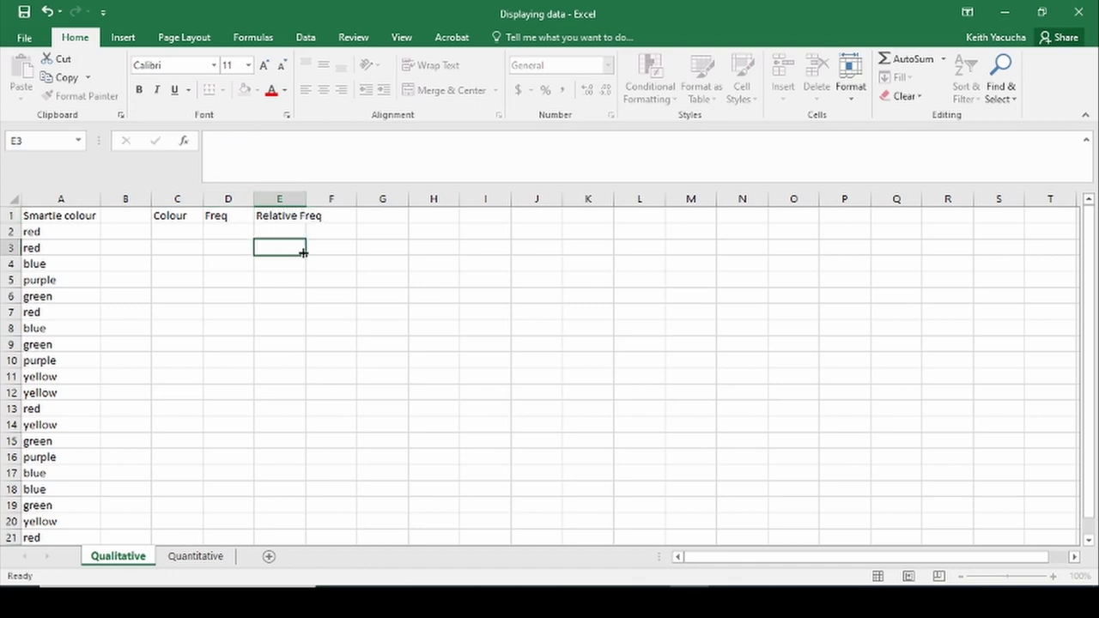
double_click(307, 199)
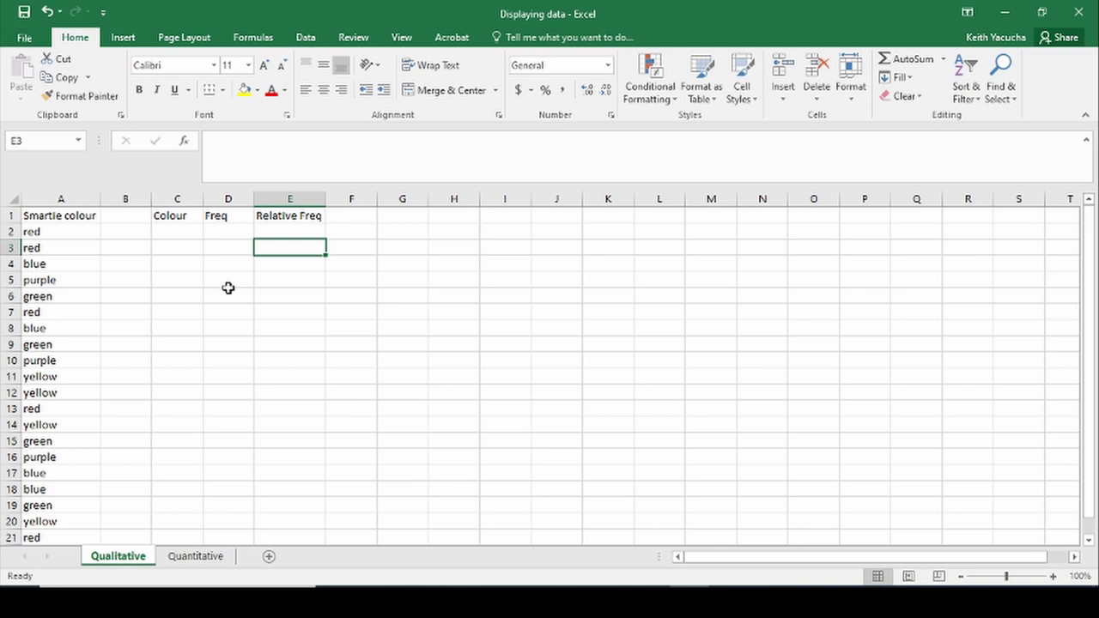
click(165, 215)
click(221, 217)
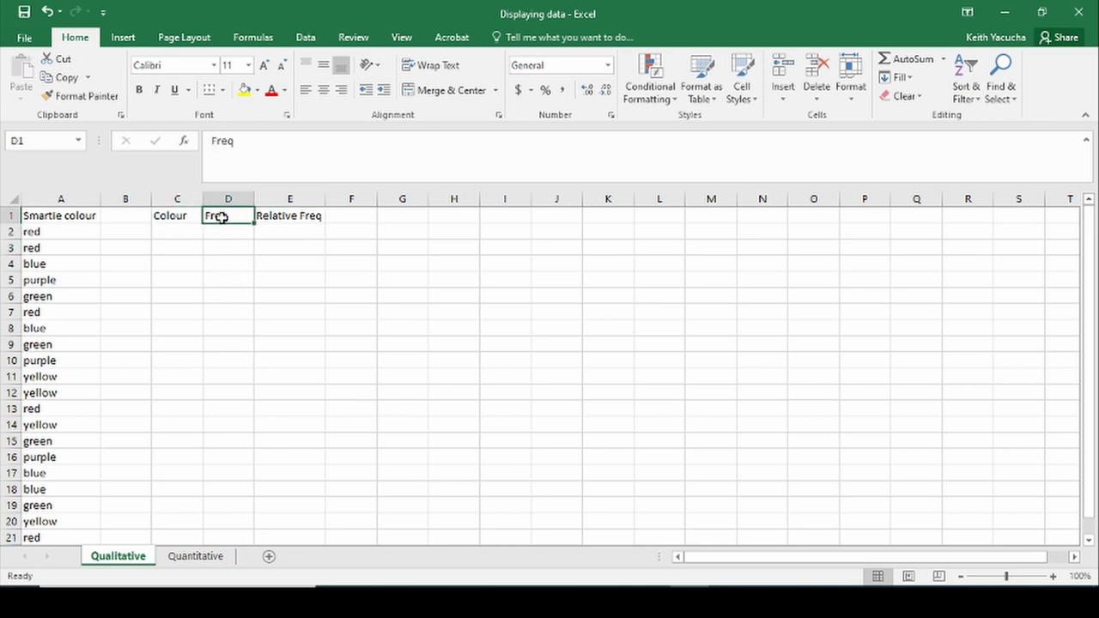
click(299, 217)
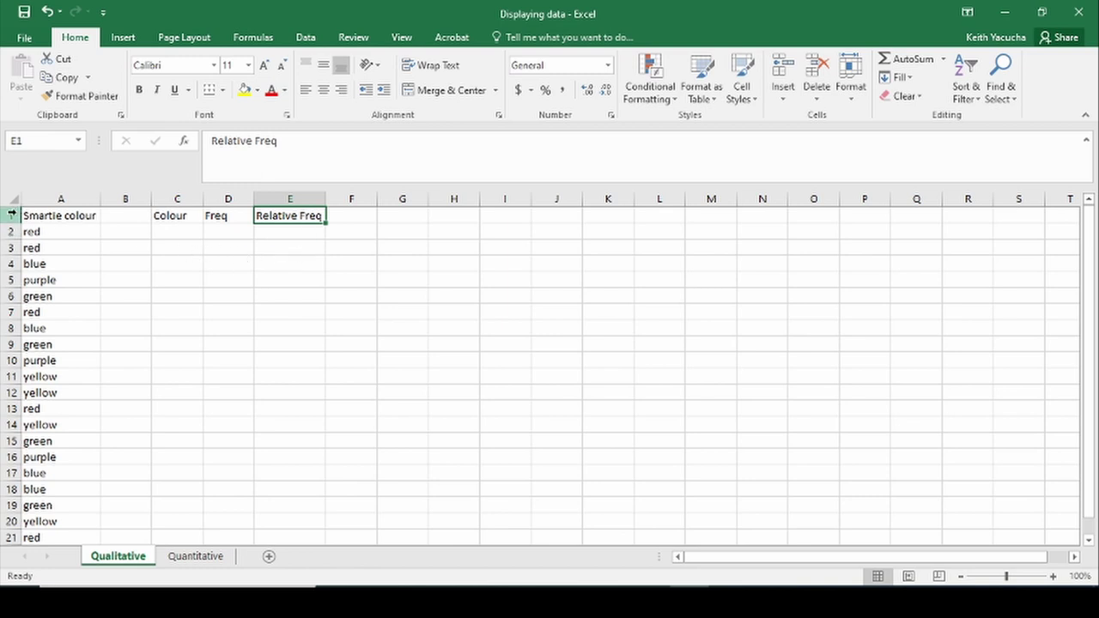
Select the whole Smartie colour column with its header, A1:A21
click(59, 216)
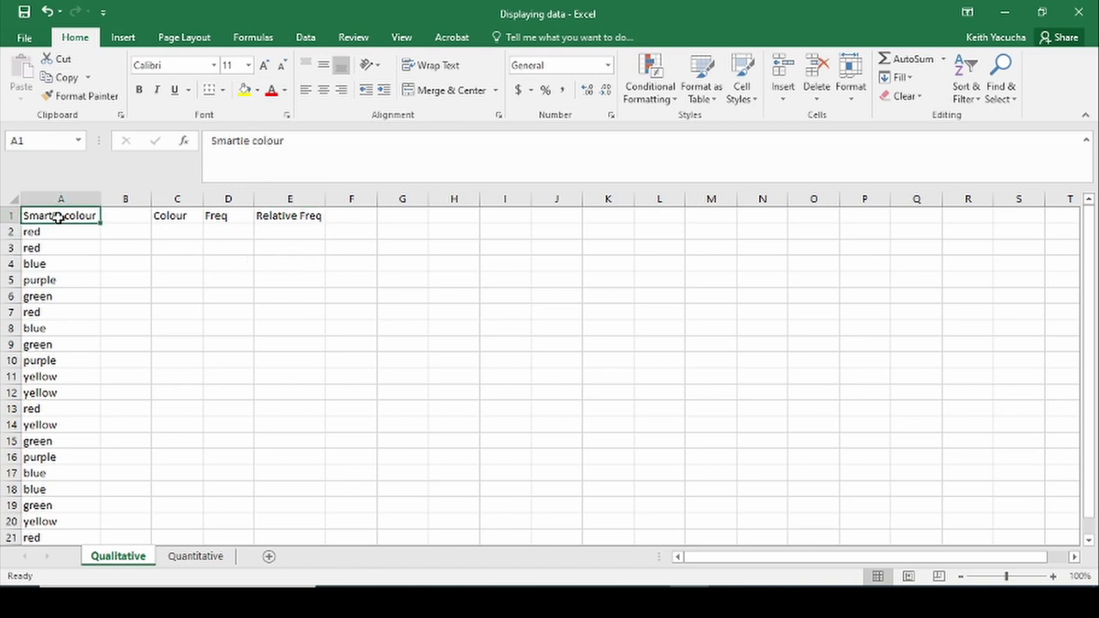
scroll(60, 341, down, 1)
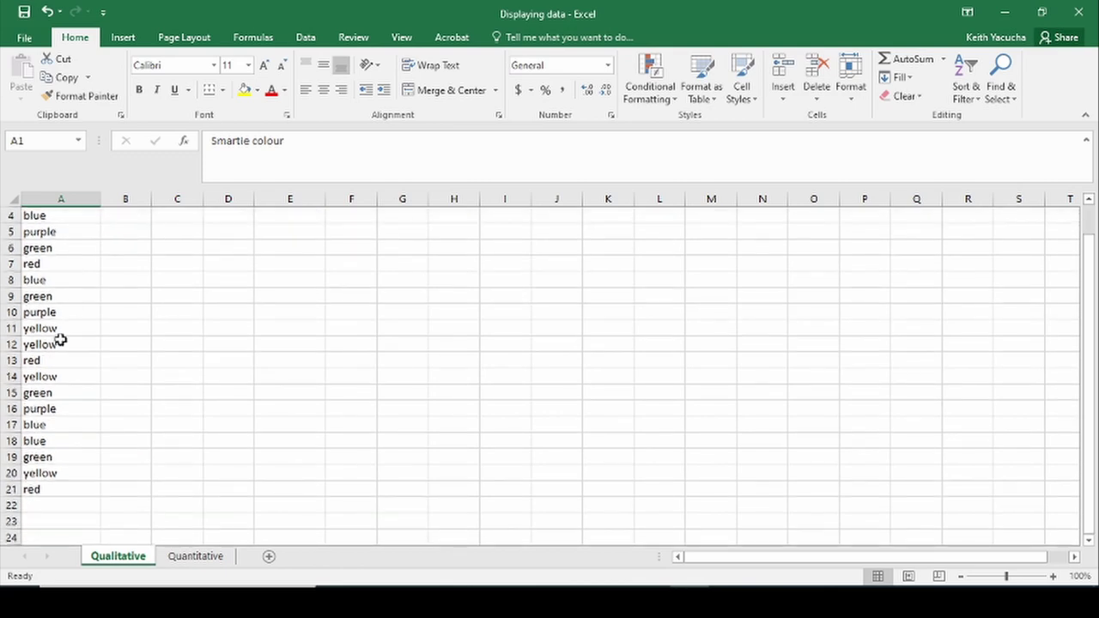
shift+click(54, 488)
scroll(276, 420, up, 1)
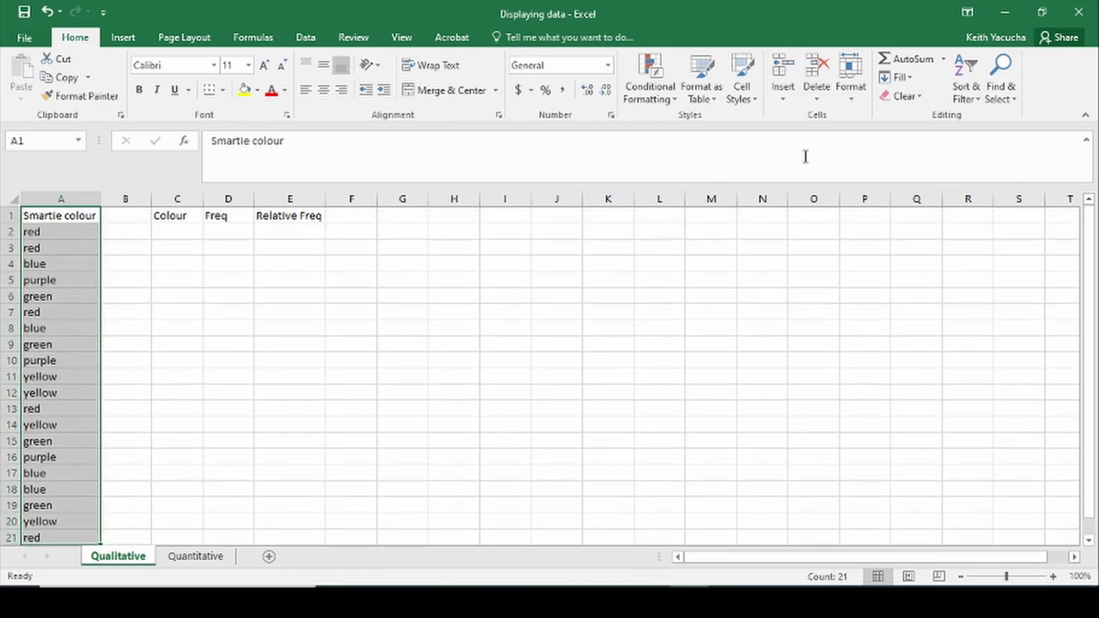
Try sorting the selected colour range directly from A to Z and undo the sort
click(967, 91)
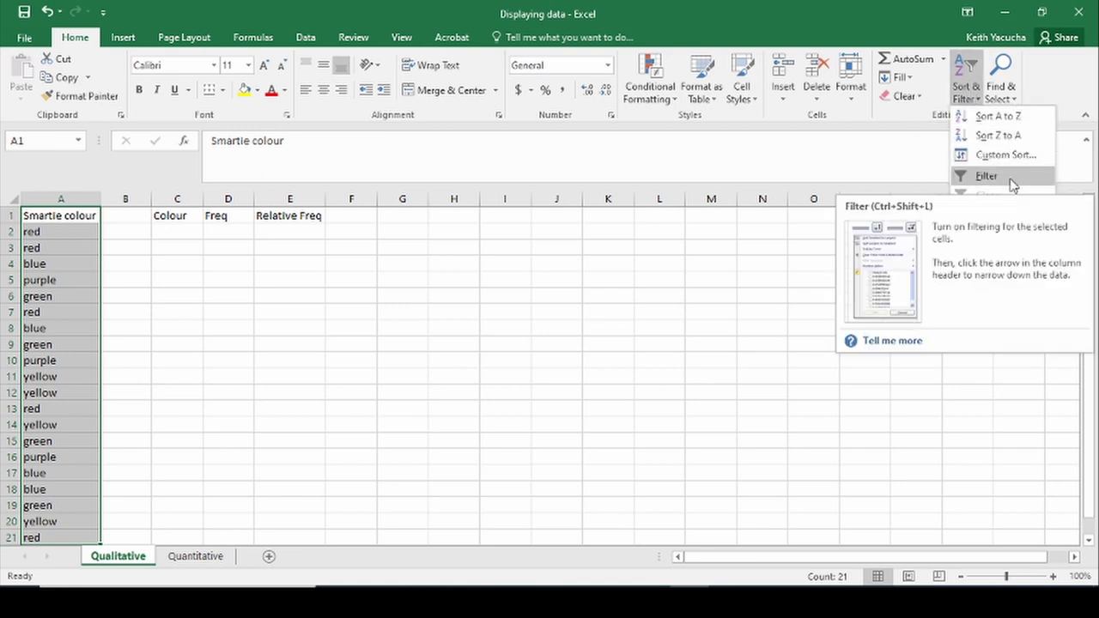
click(1014, 122)
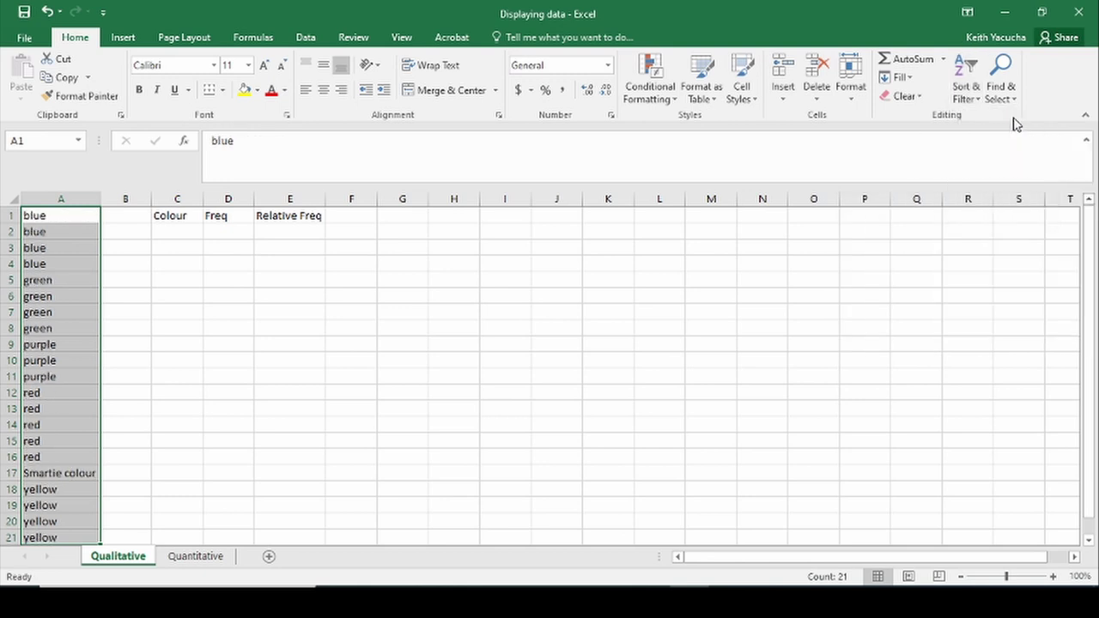
key(ctrl+z)
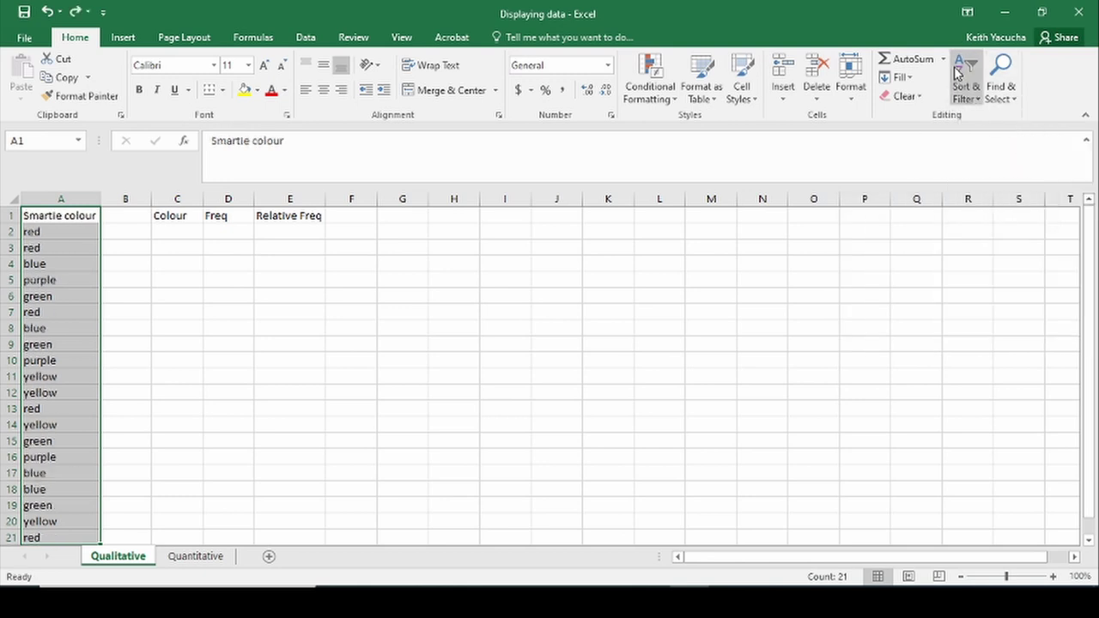
Apply a filter to the selected Smartie colour range and use it to sort the colours from A to Z
click(971, 102)
click(995, 177)
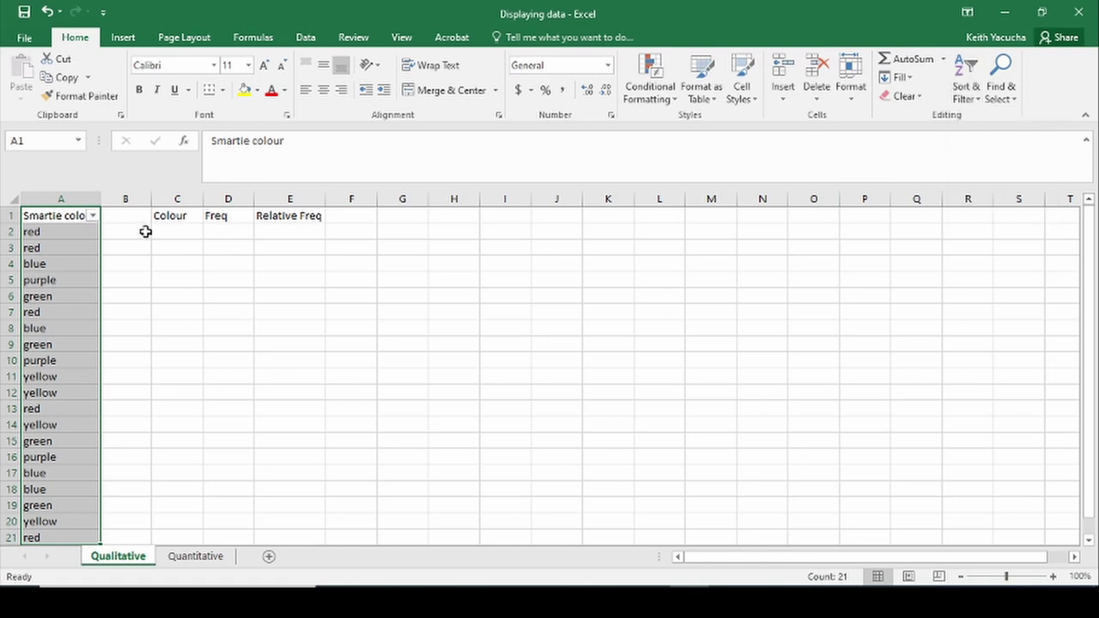
click(172, 277)
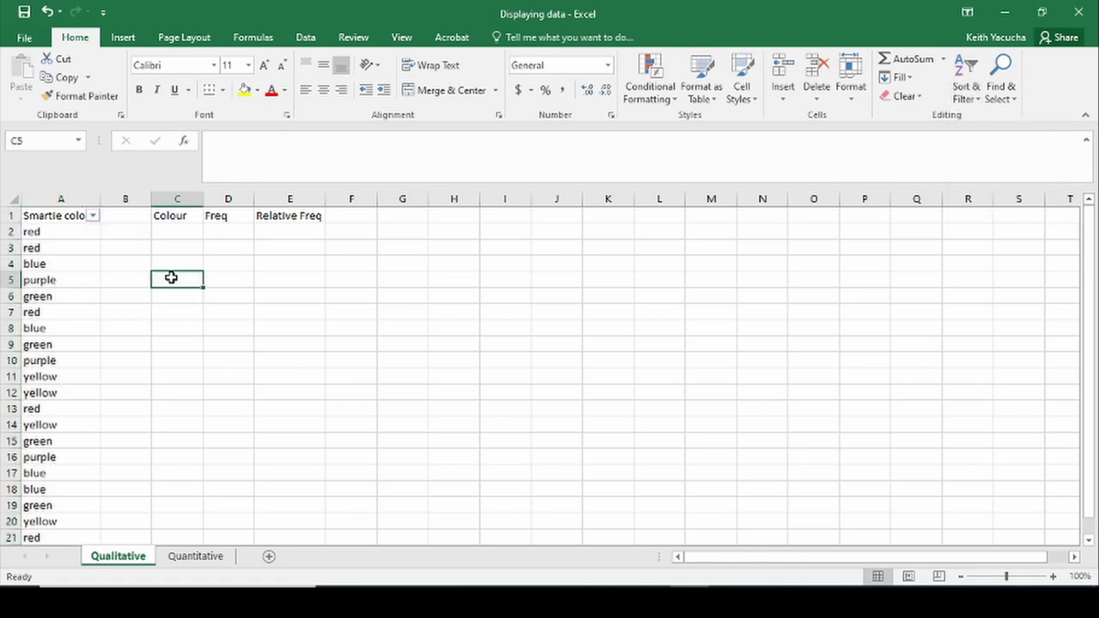
click(95, 218)
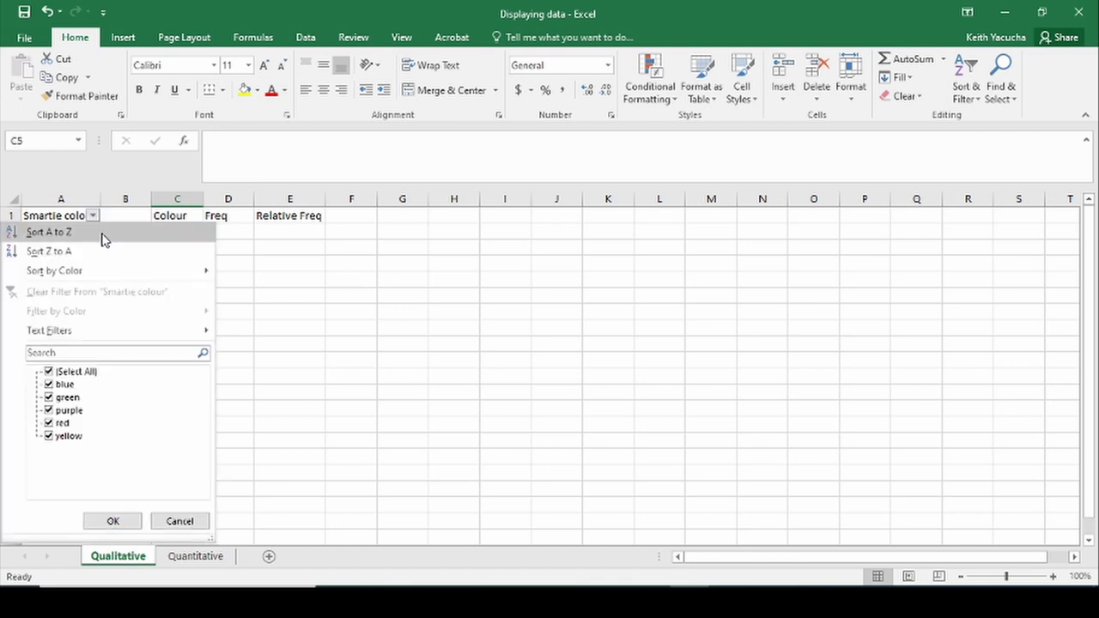
click(102, 237)
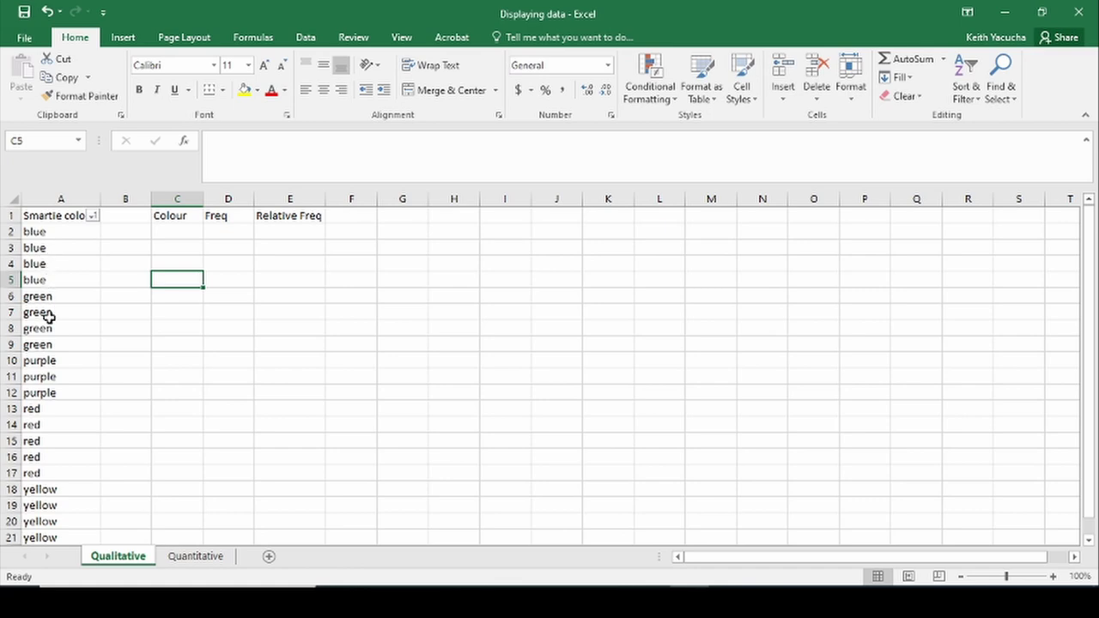
List the colour categories Blue, Green, Purple, Red and Yellow under the Colour header in C2:C6
scroll(52, 327, down, 2)
scroll(72, 420, up, 2)
scroll(46, 378, down, 1)
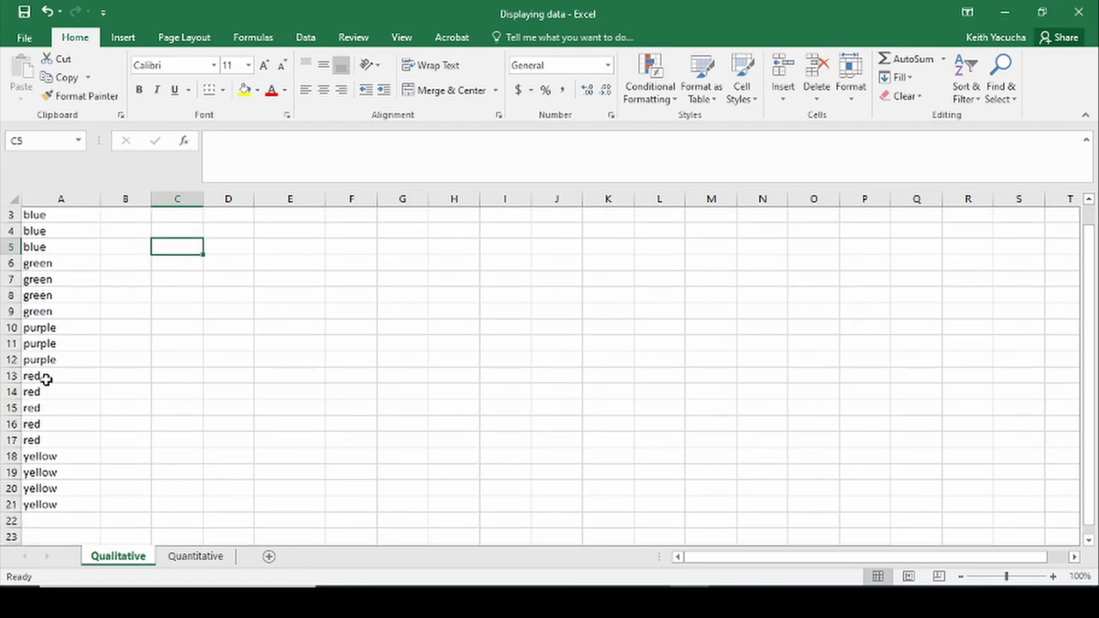
scroll(47, 412, down, 1)
scroll(49, 442, up, 1)
click(169, 237)
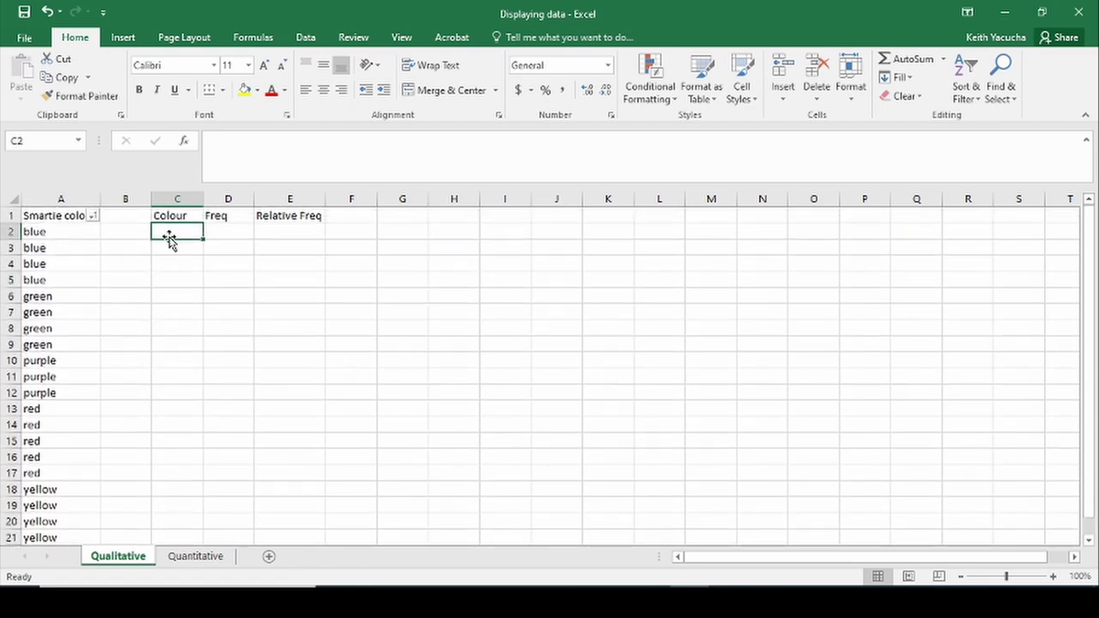
text(Bl)
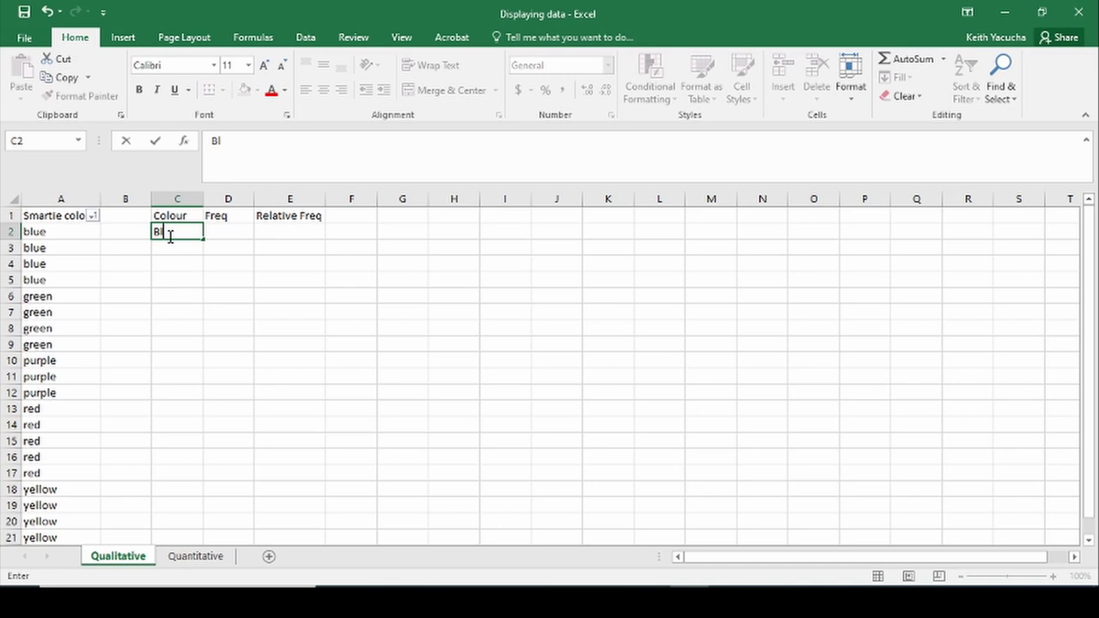
text(ue)
key(Return)
text(Green)
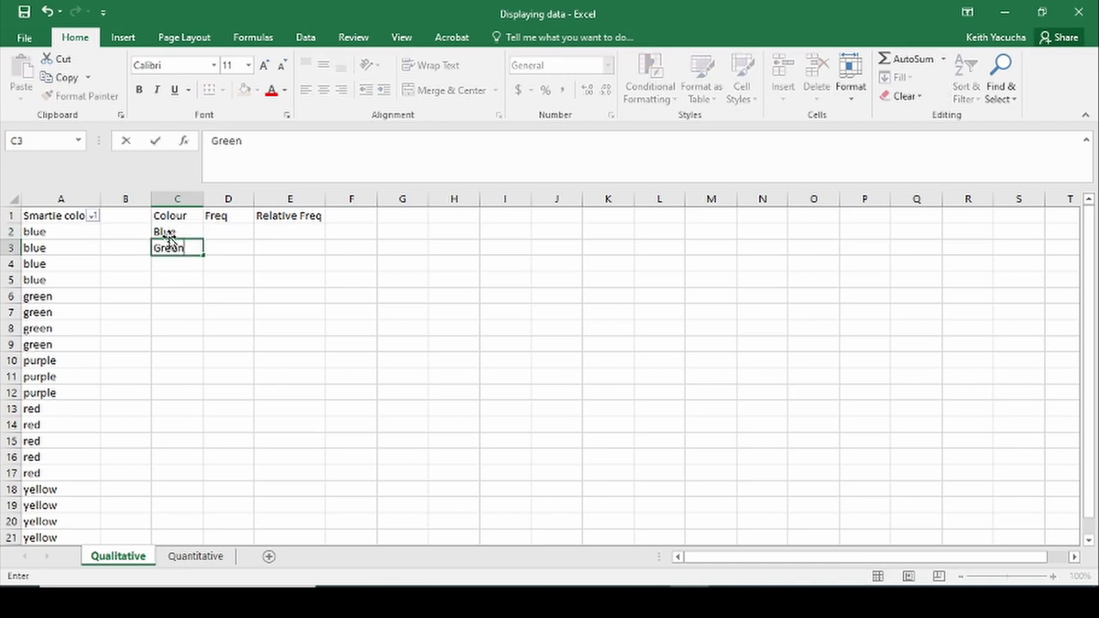
key(Return)
text(Purple)
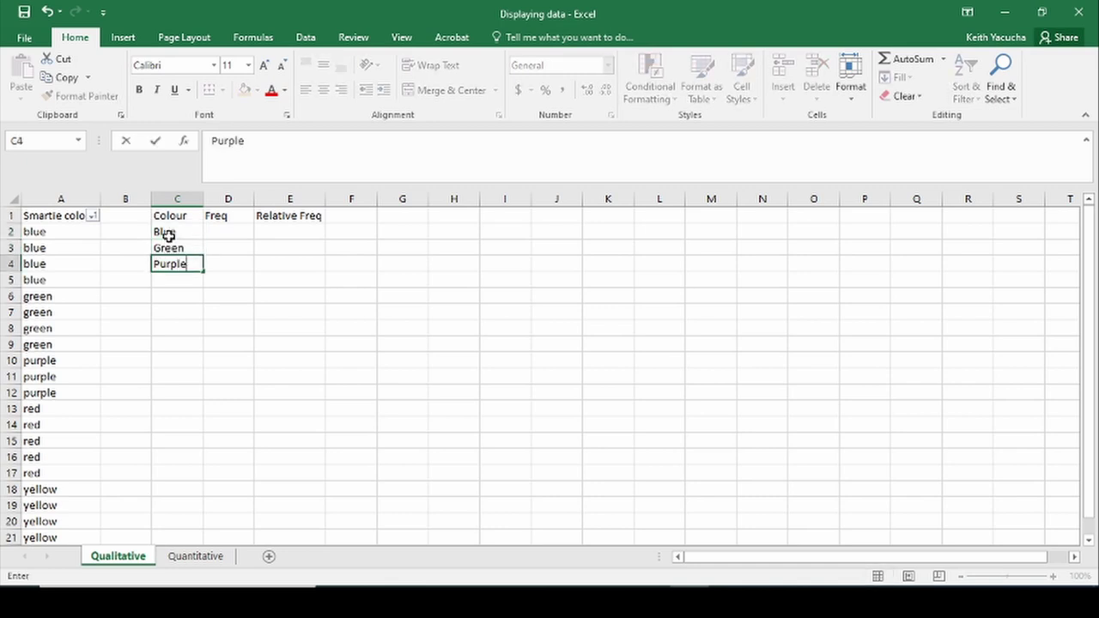
key(Return)
text(Red)
key(Return)
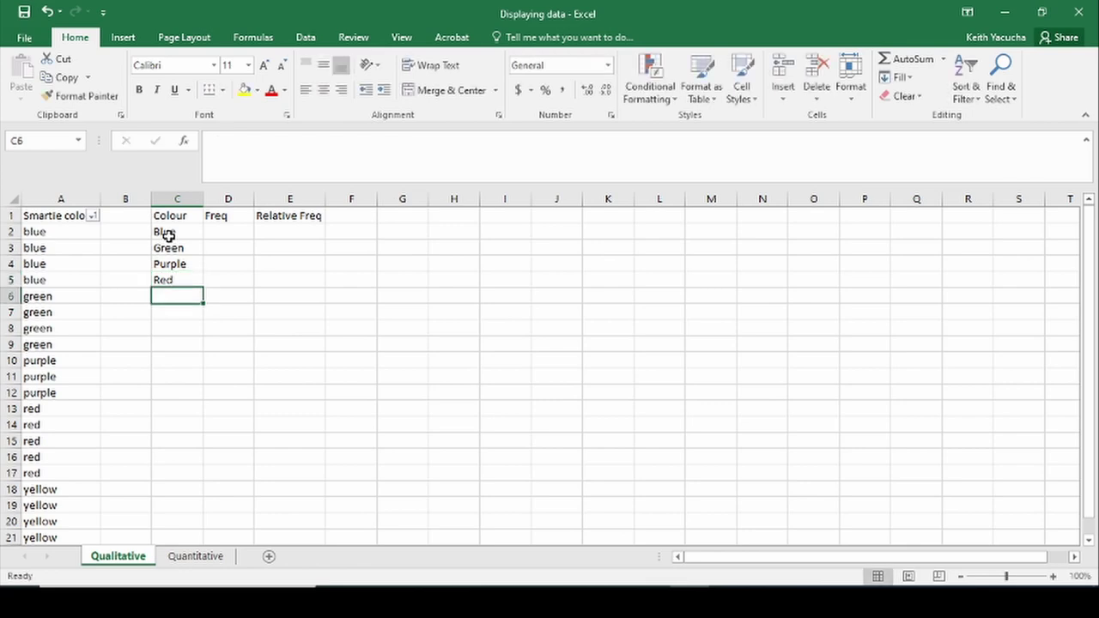
text(Yell)
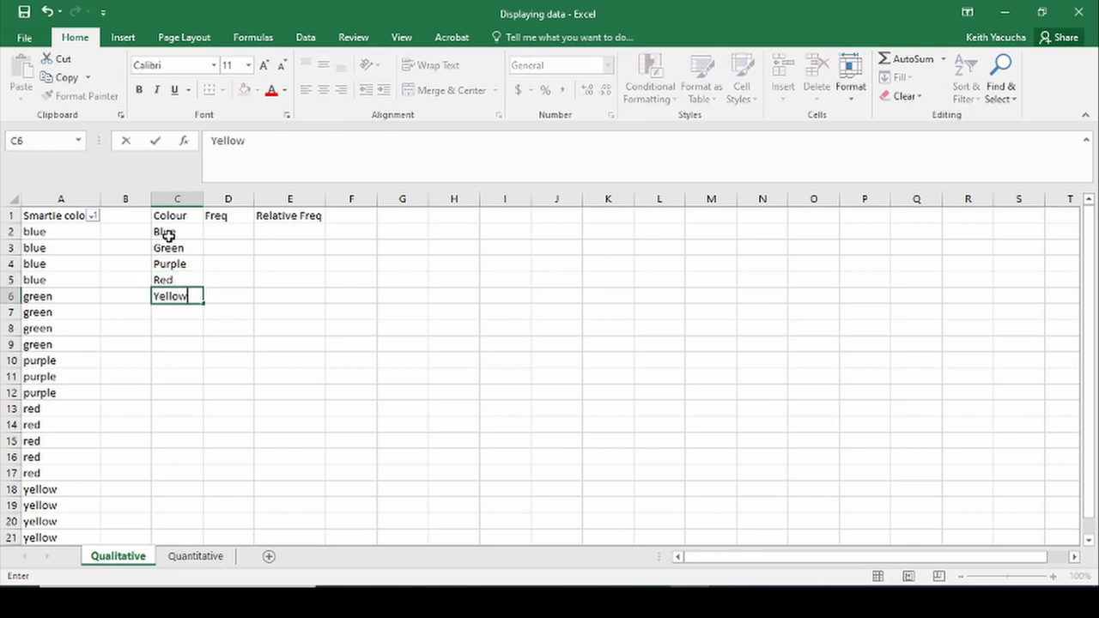
text(ow)
key(Return)
Count the blue entries in the Smartie colour column and enter 4 as the frequency for Blue in D2
scroll(115, 380, down, 1)
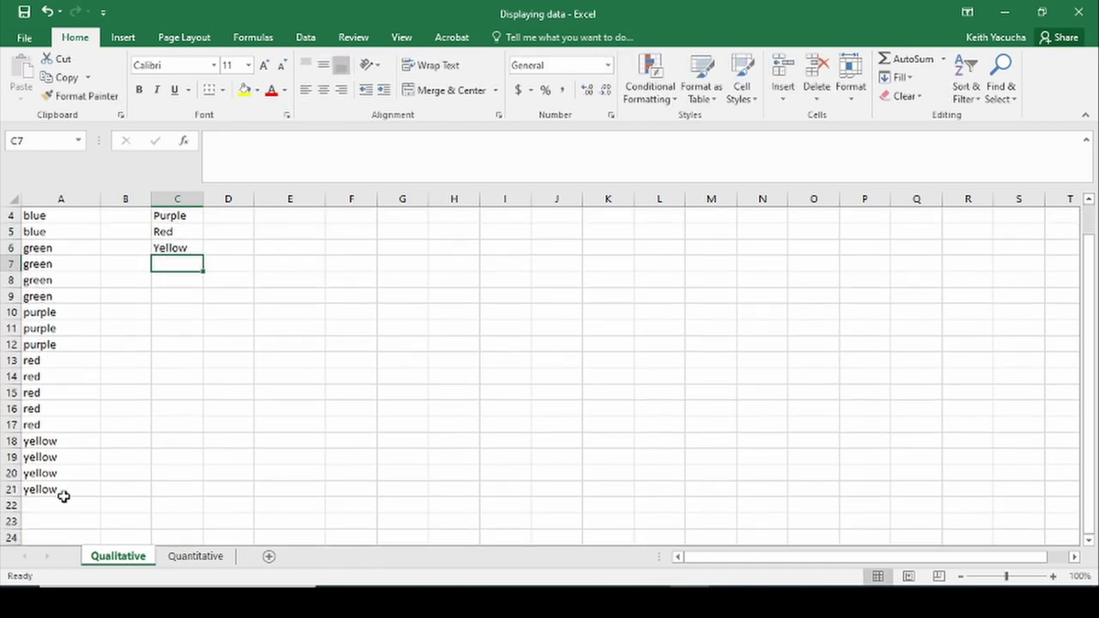
scroll(161, 407, up, 1)
click(230, 234)
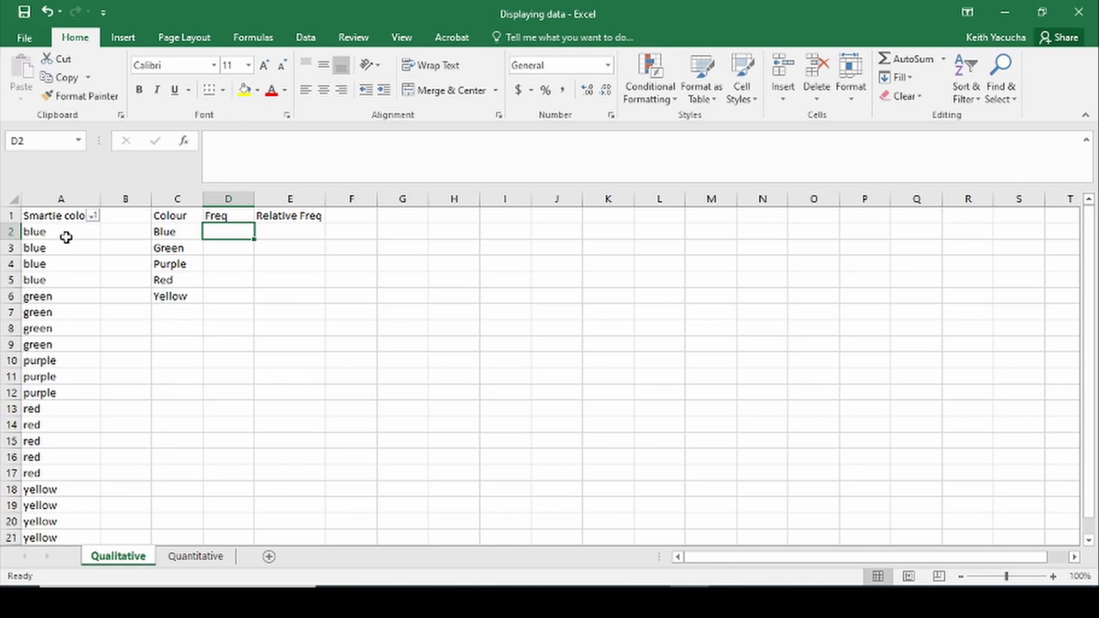
drag(64, 232, 57, 284)
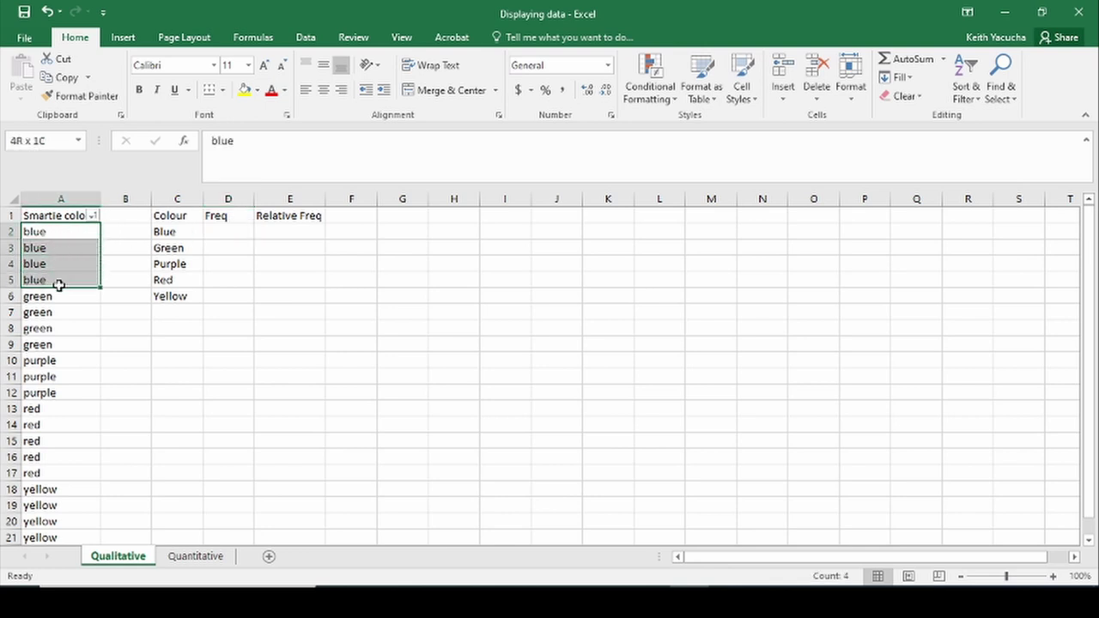
click(232, 232)
text(4)
key(Return)
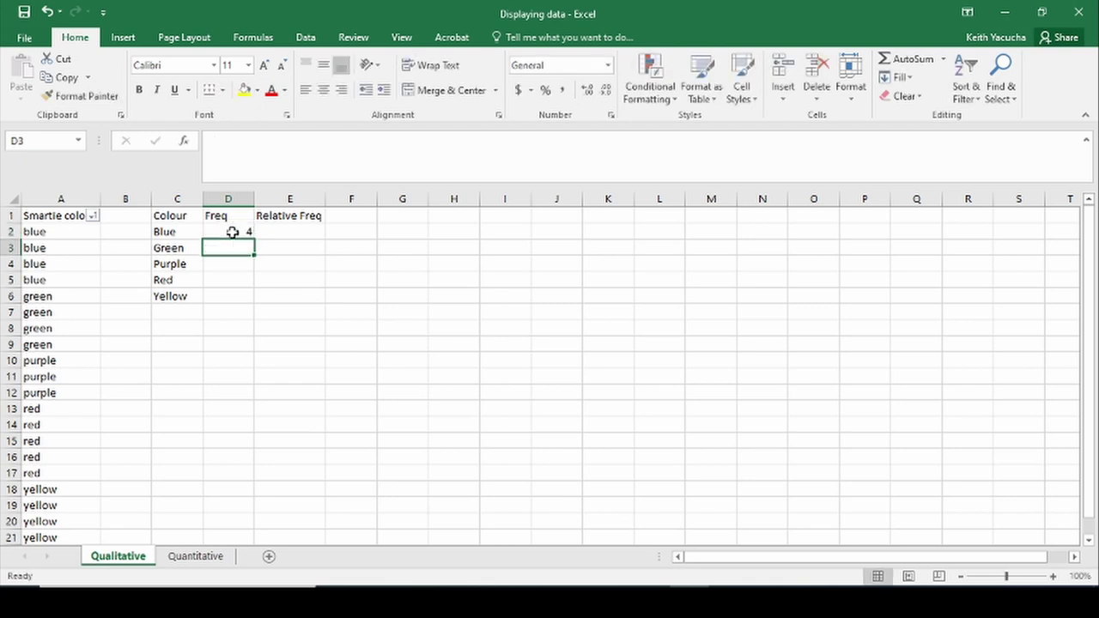
Count the green and purple entries and enter their frequencies, 4 for Green in D3 and 3 for Purple in D4
drag(75, 296, 78, 342)
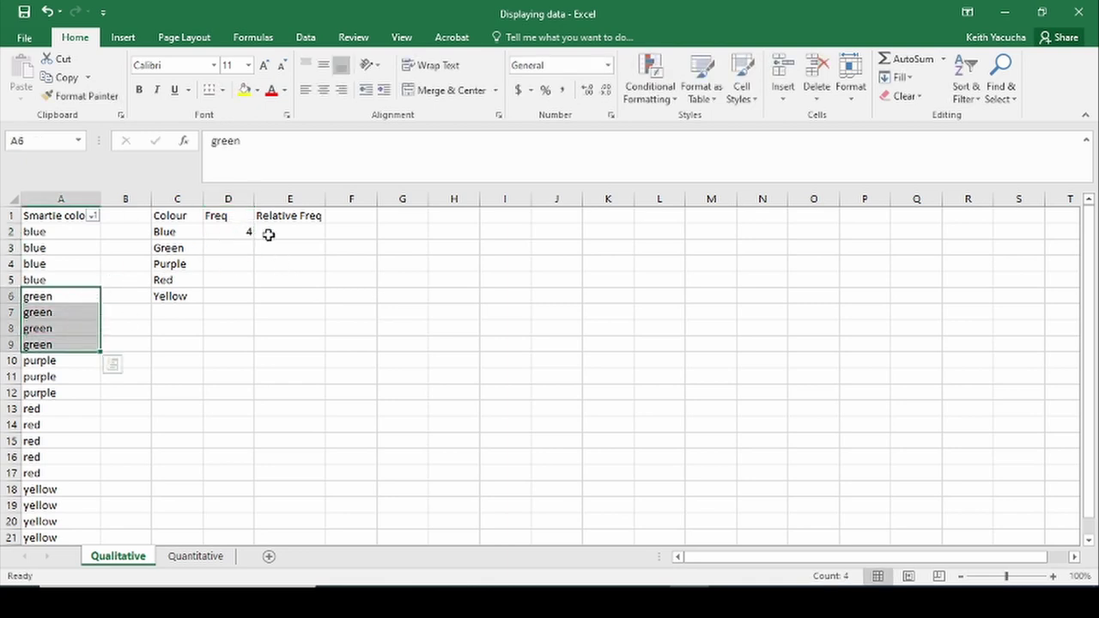
click(242, 248)
text(4)
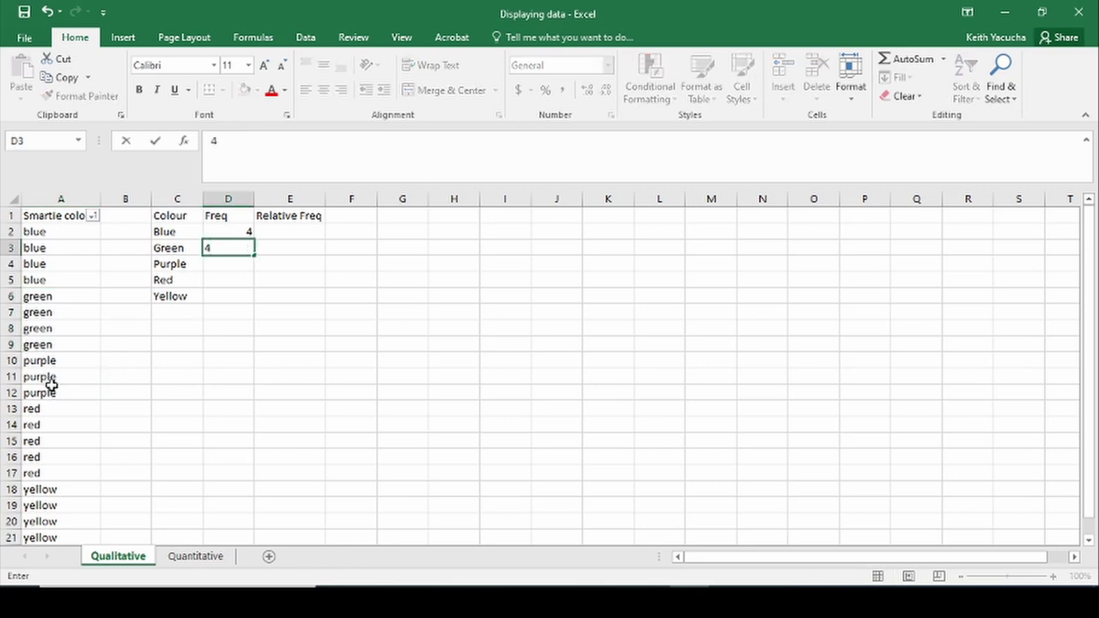
drag(71, 363, 79, 385)
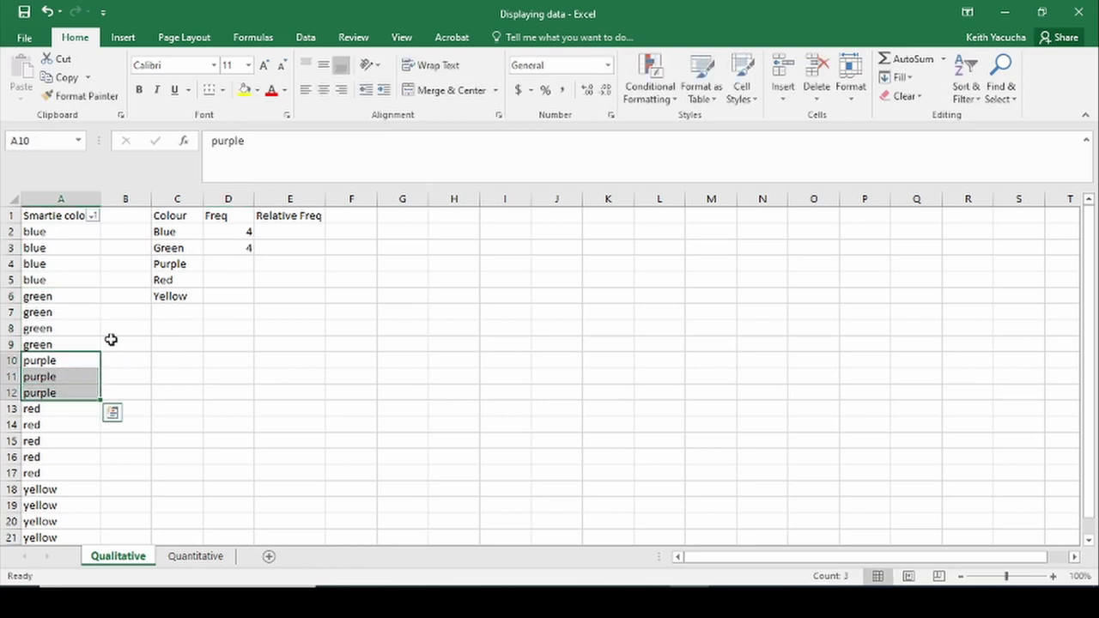
click(243, 263)
text(3)
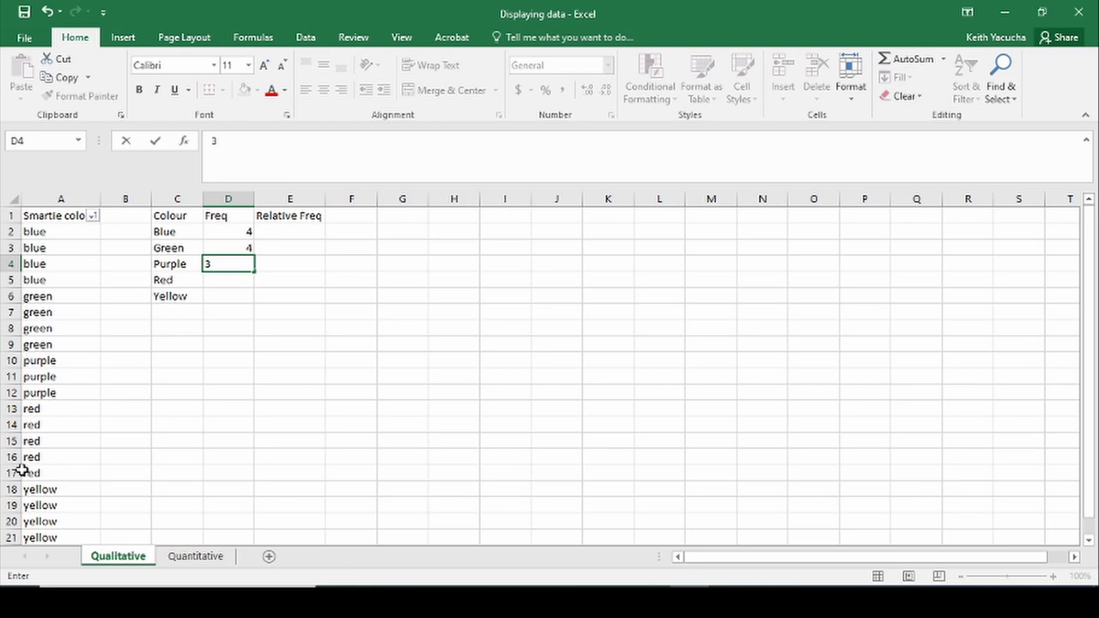
Count the red and yellow entries and enter their frequencies, 5 for Red in D5 and 4 for Yellow in D6
click(55, 412)
drag(55, 412, 55, 473)
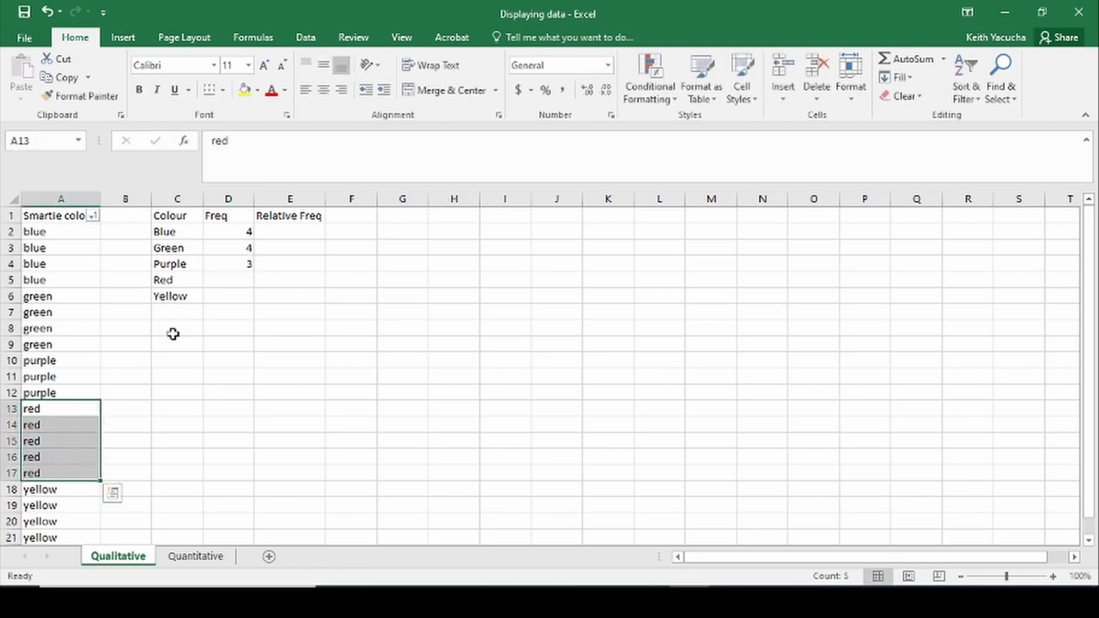
click(227, 287)
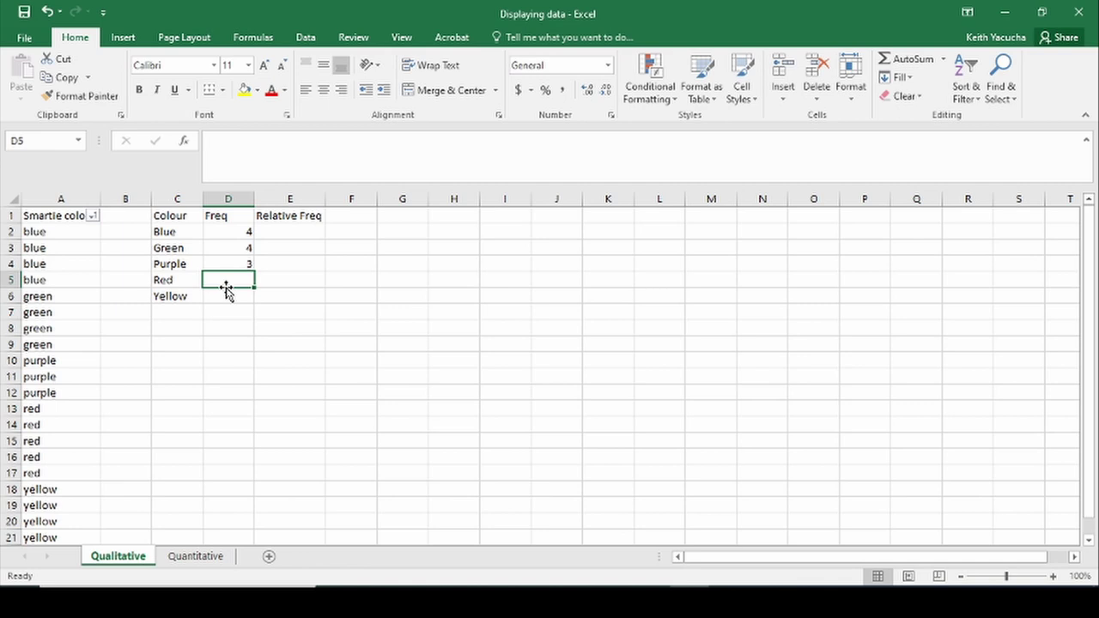
text(5)
scroll(86, 493, down, 1)
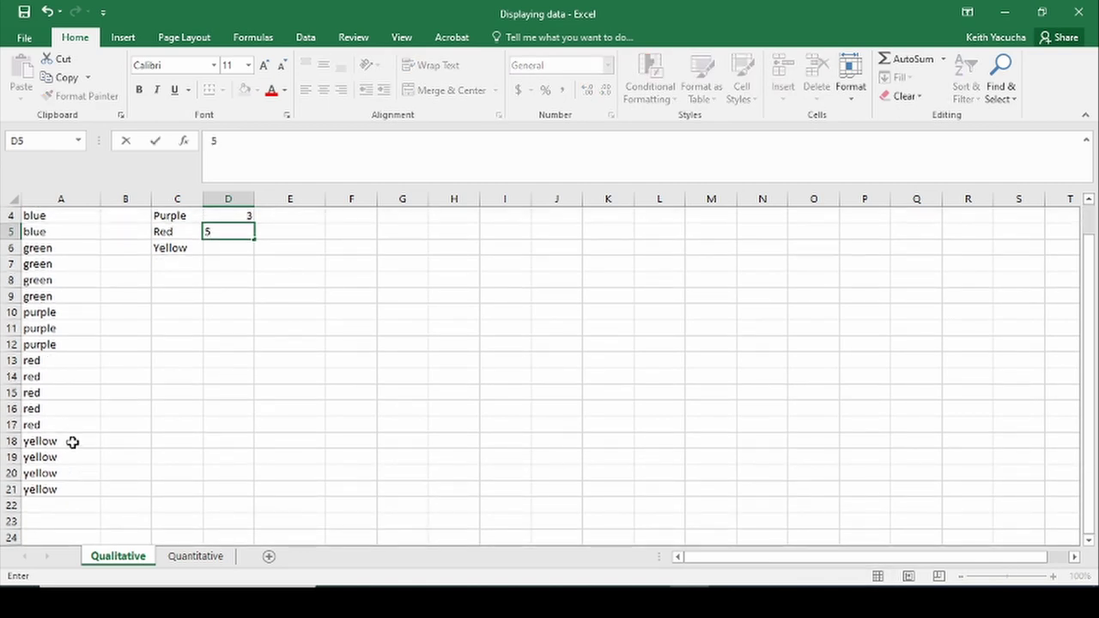
drag(73, 441, 83, 494)
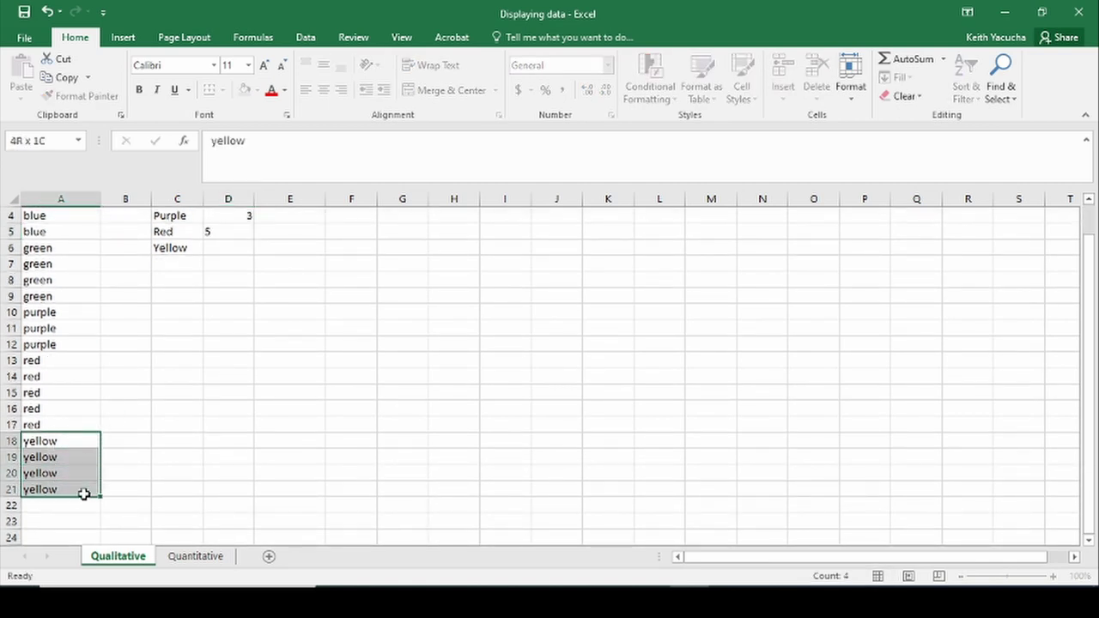
click(225, 251)
text(4)
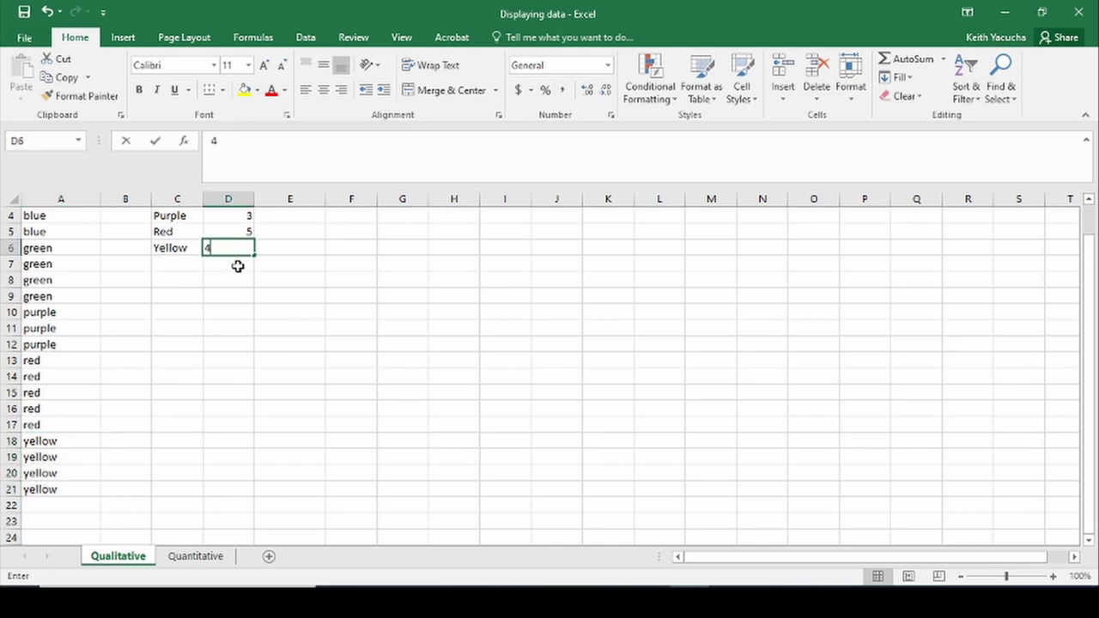
click(243, 280)
scroll(249, 370, up, 1)
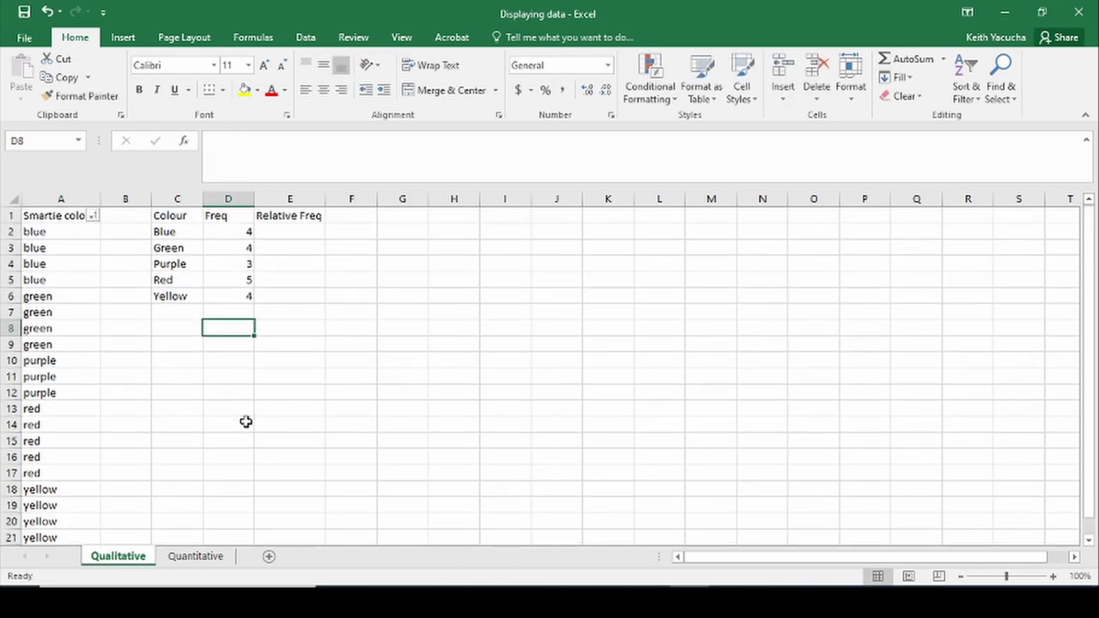
Enter the label "sum:" in C8 below the colour categories
click(181, 325)
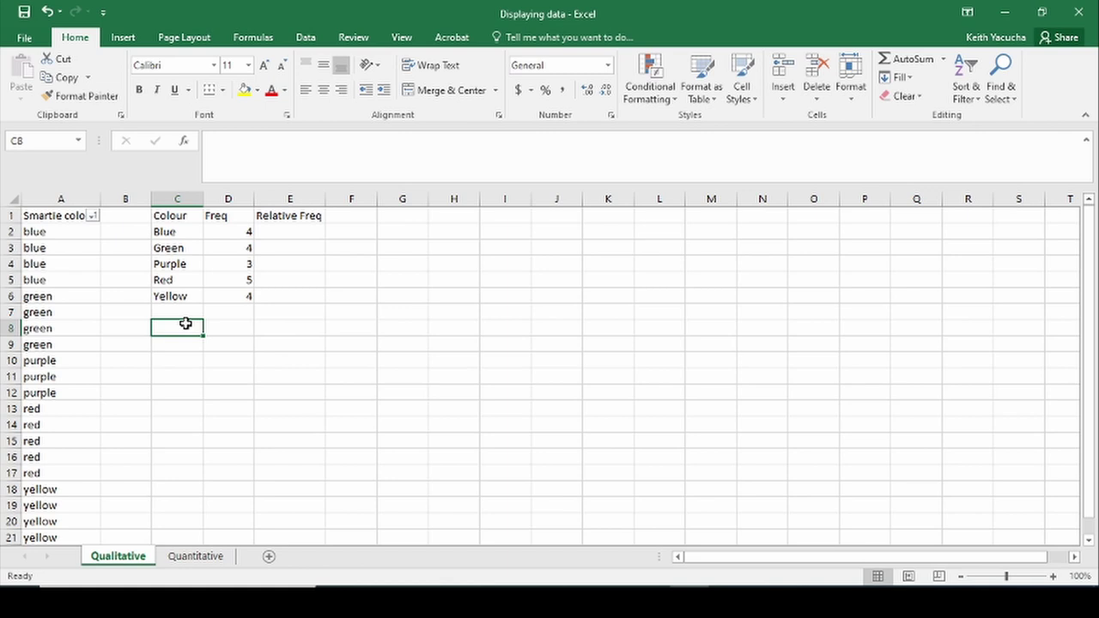
text(=sum)
key(BackSpace)
key(BackSpace)
key(BackSpace)
key(BackSpace)
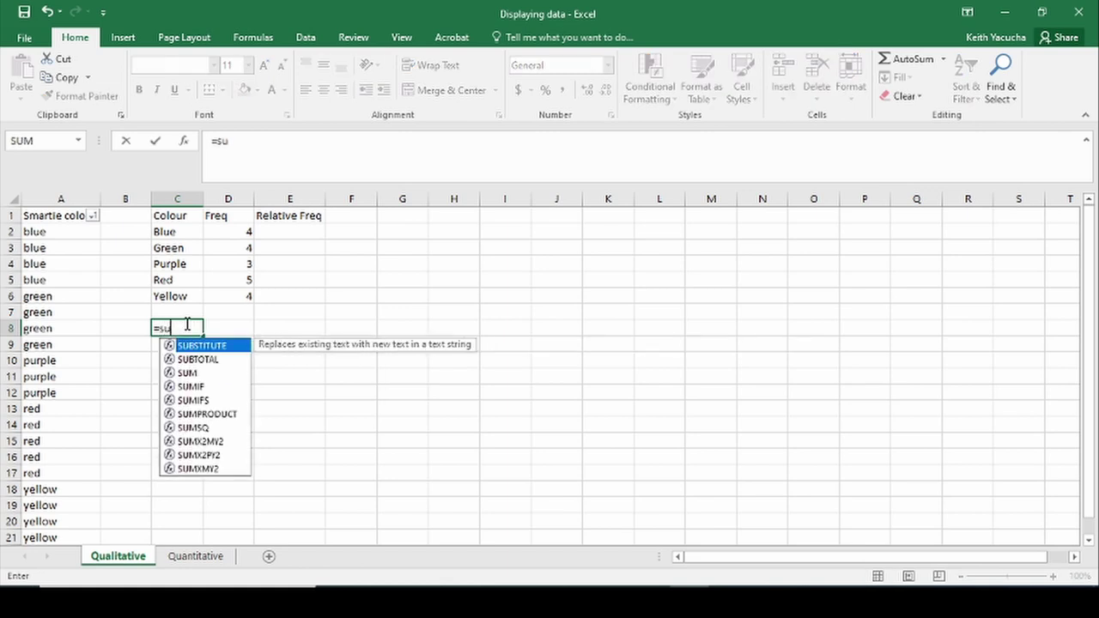
text(sum:)
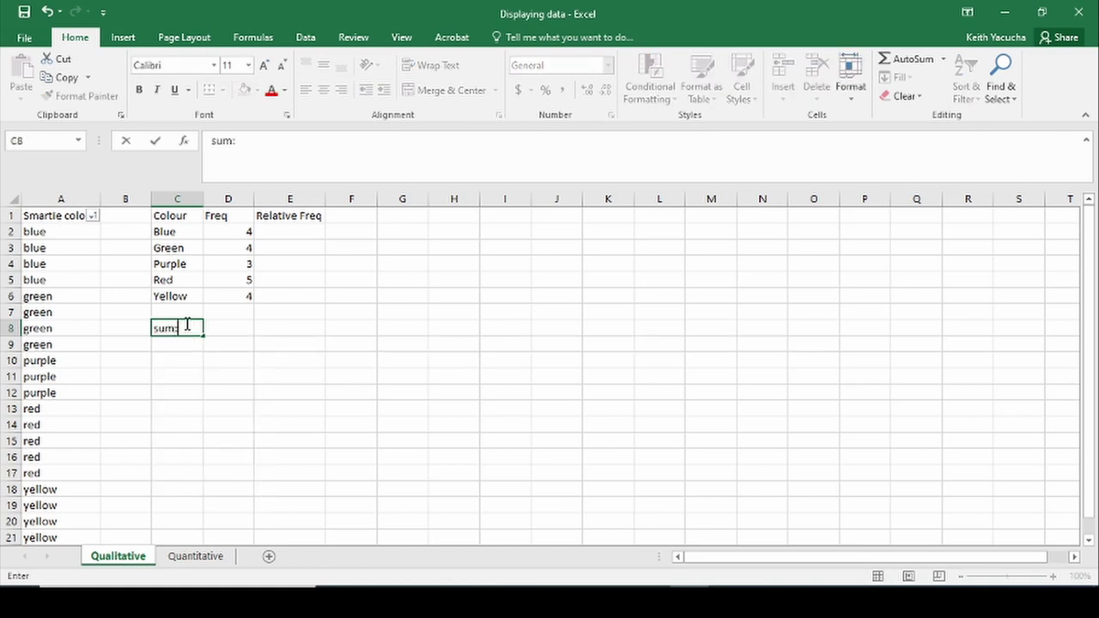
key(Tab)
Total the frequencies in D8 with the formula =SUM(D2:D6)
text(=)
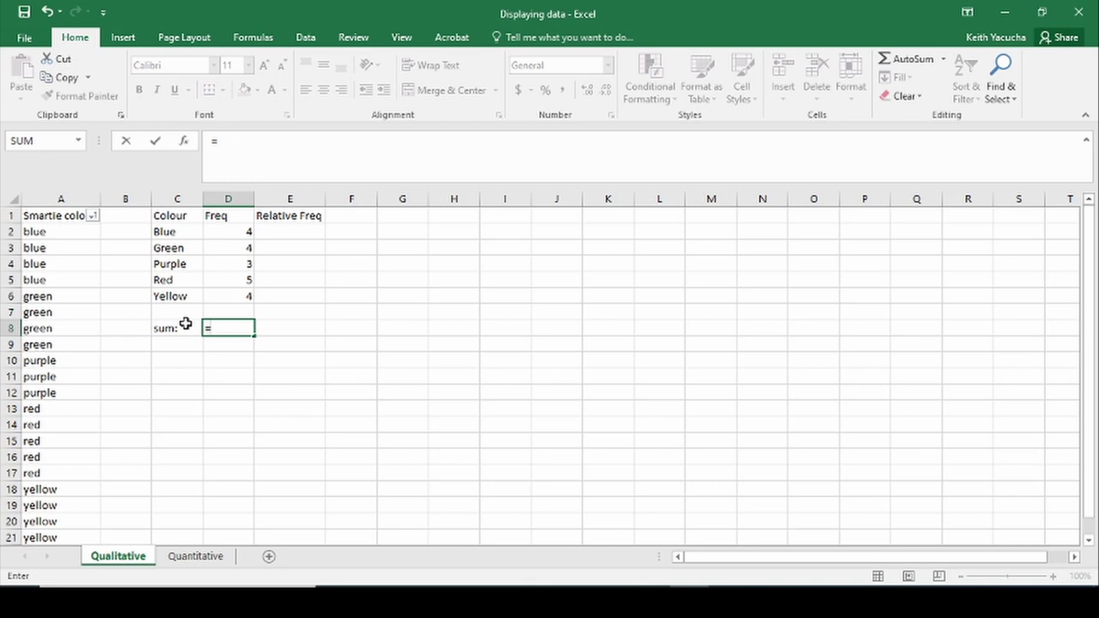
text(sum()
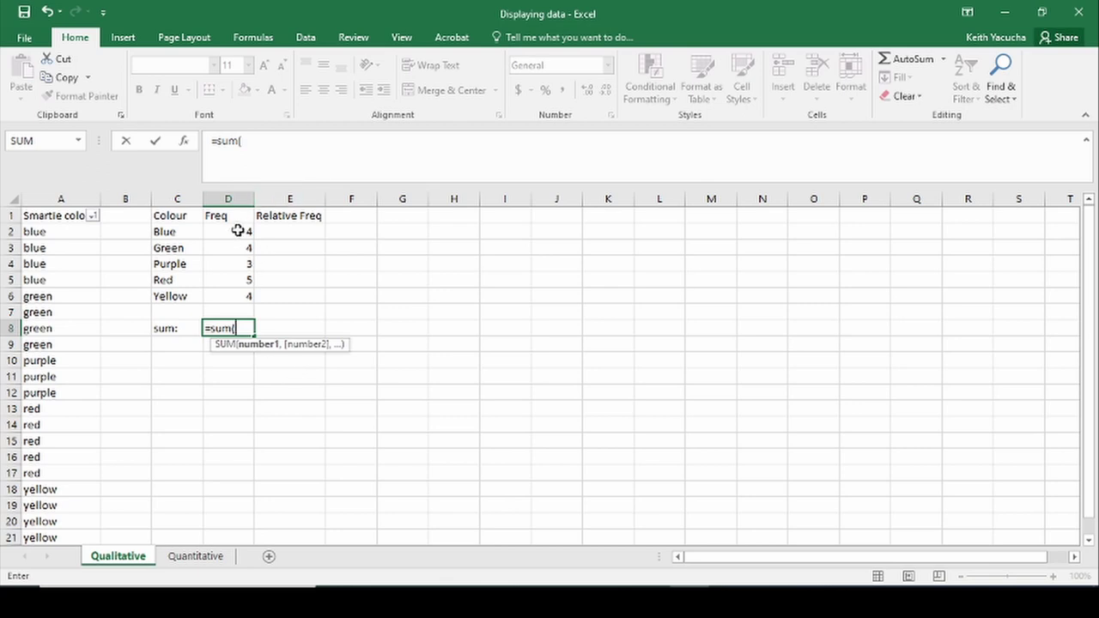
drag(235, 230, 245, 296)
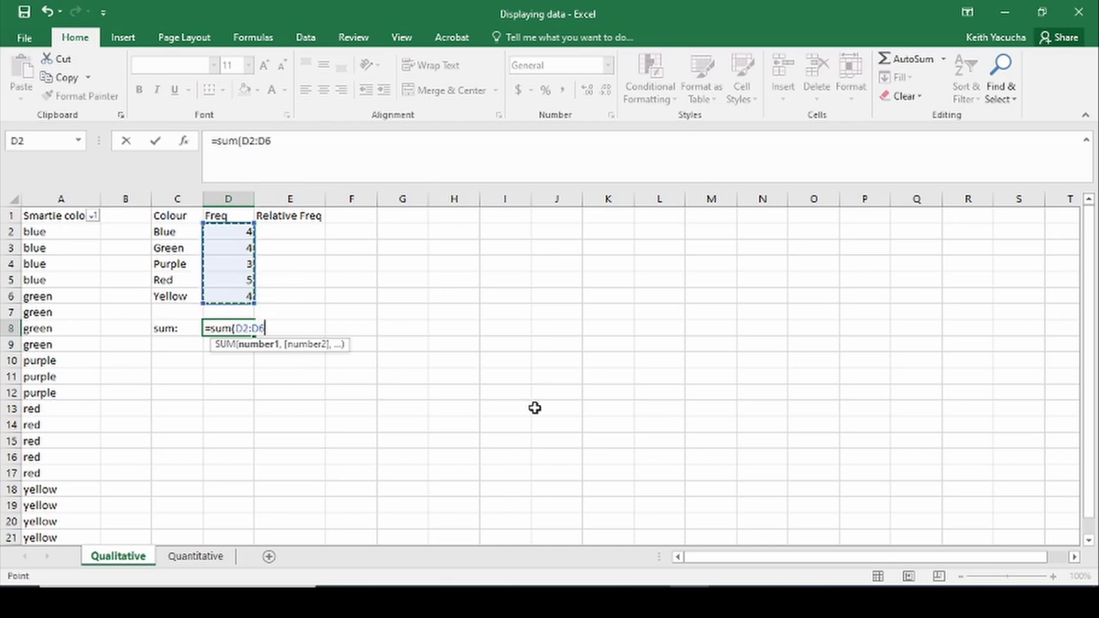
text())
key(Return)
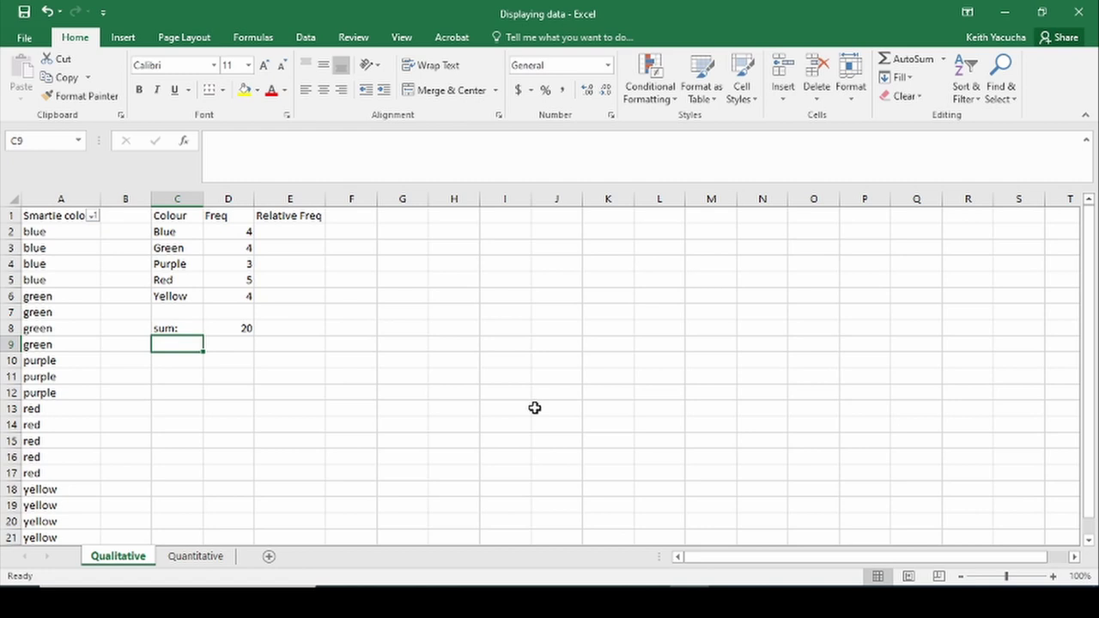
Replace the total in D8 with the written-out addition =4+4+3+5+4
key(Up)
key(Right)
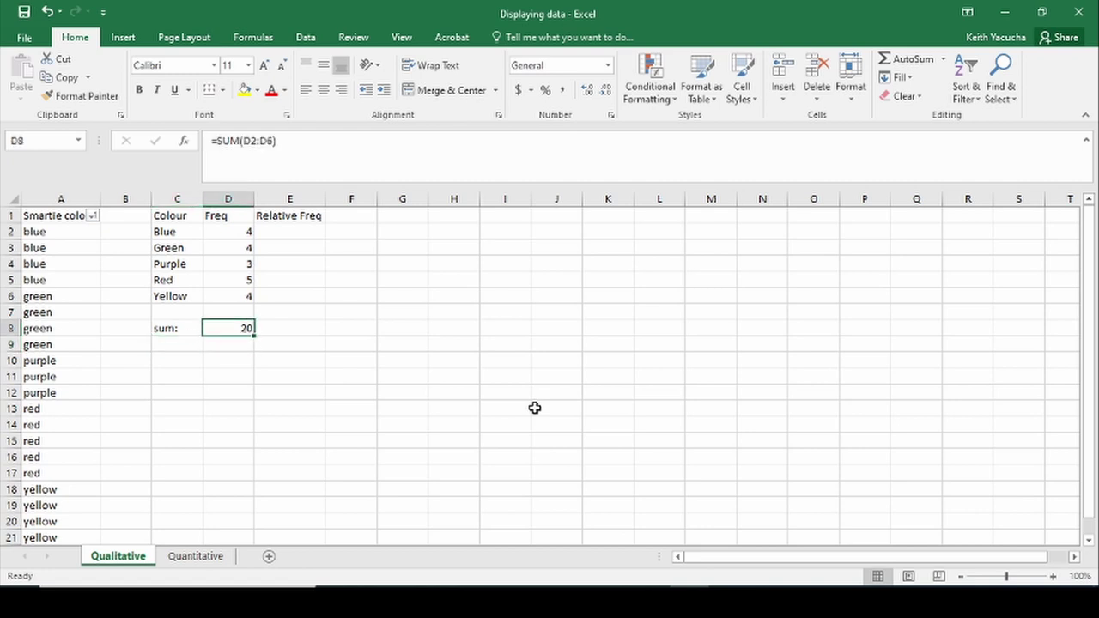
text(=)
key(BackSpace)
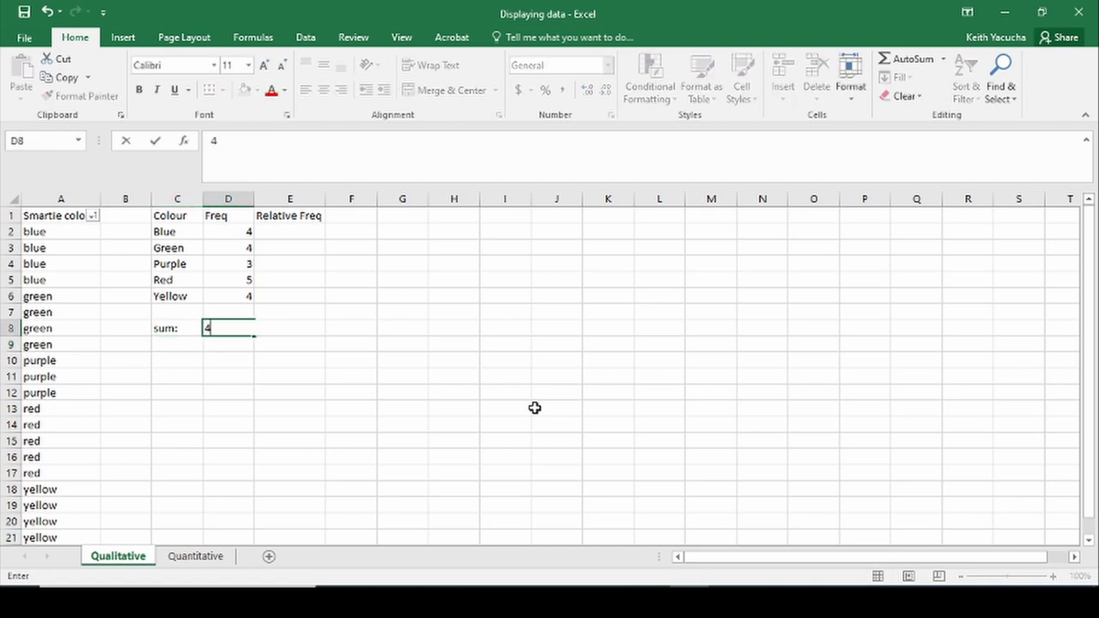
text(=)
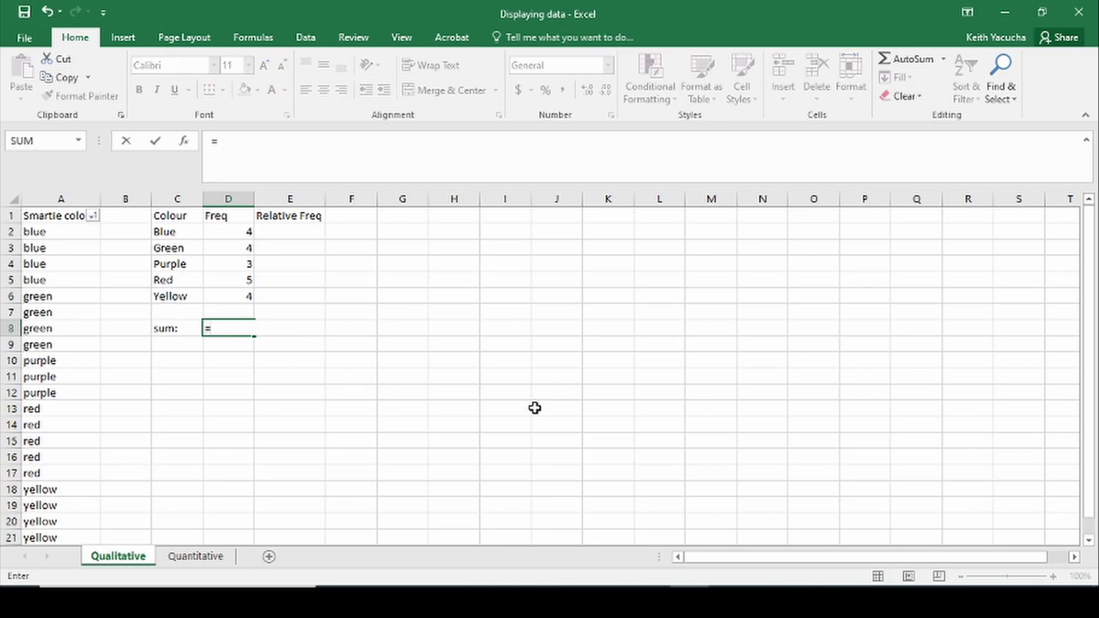
text(4+4+3+5+4)
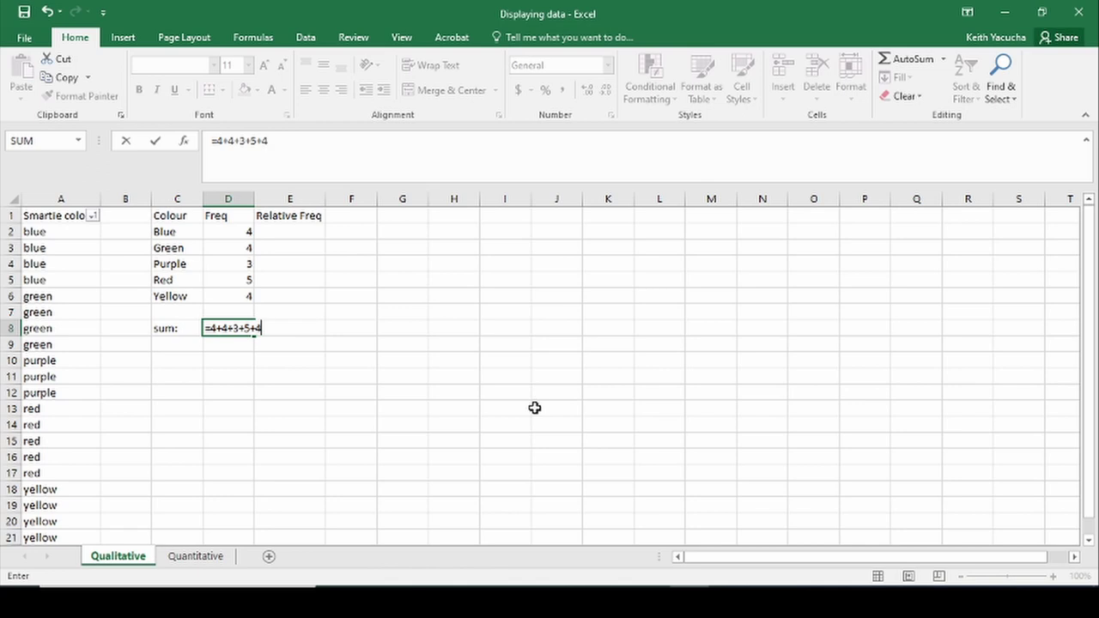
key(Return)
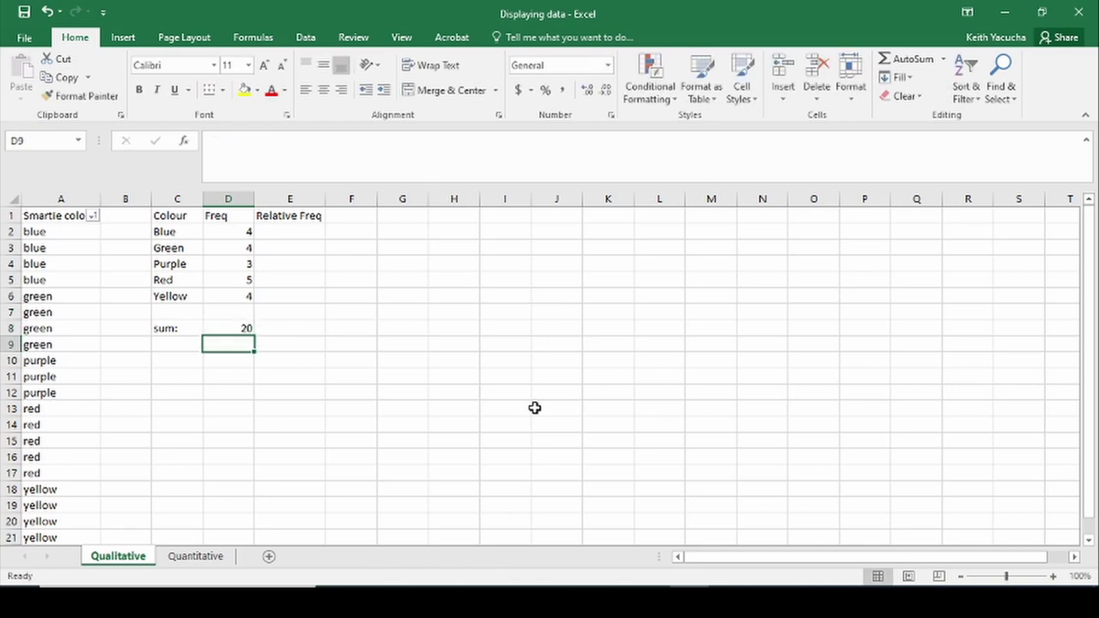
Clear D8 and total the frequencies there with AutoSum, accepting the range D2:D7
key(Up)
key(Delete)
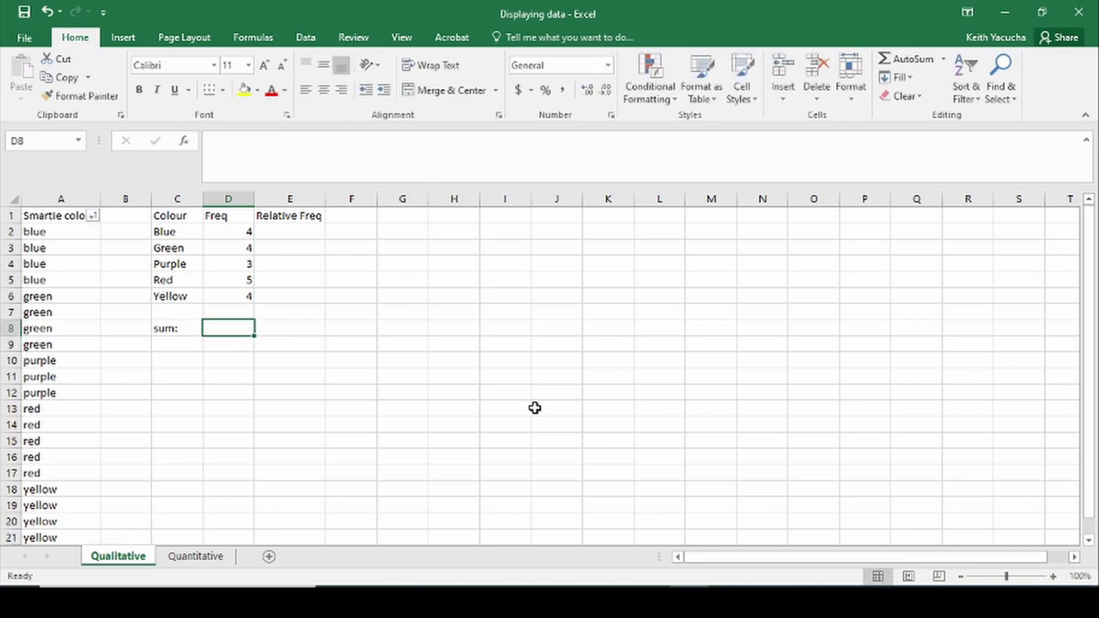
click(916, 66)
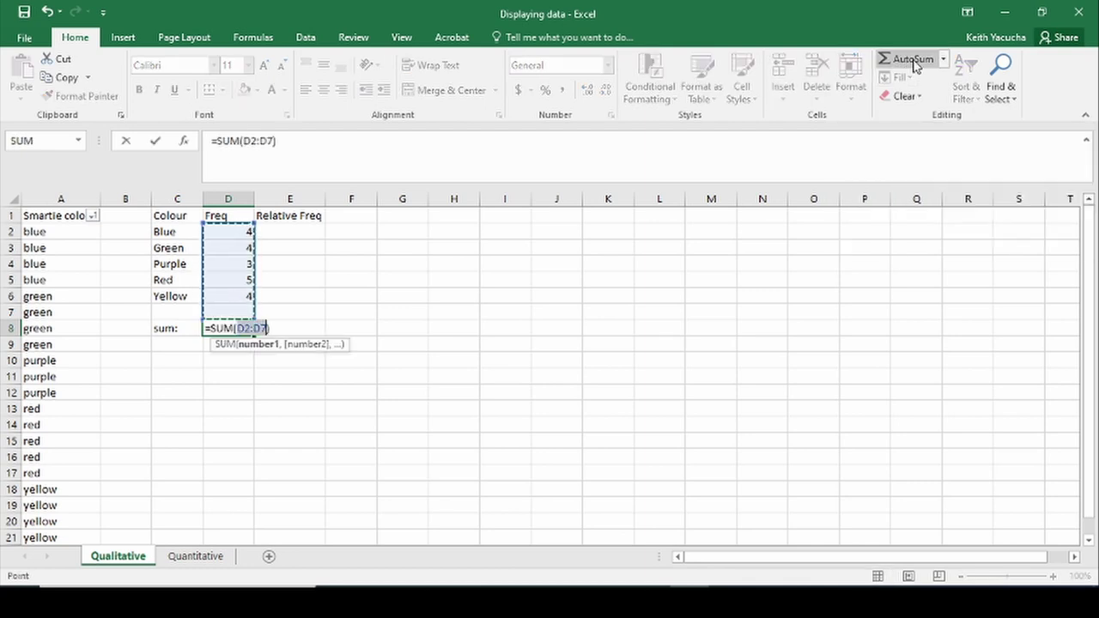
key(Return)
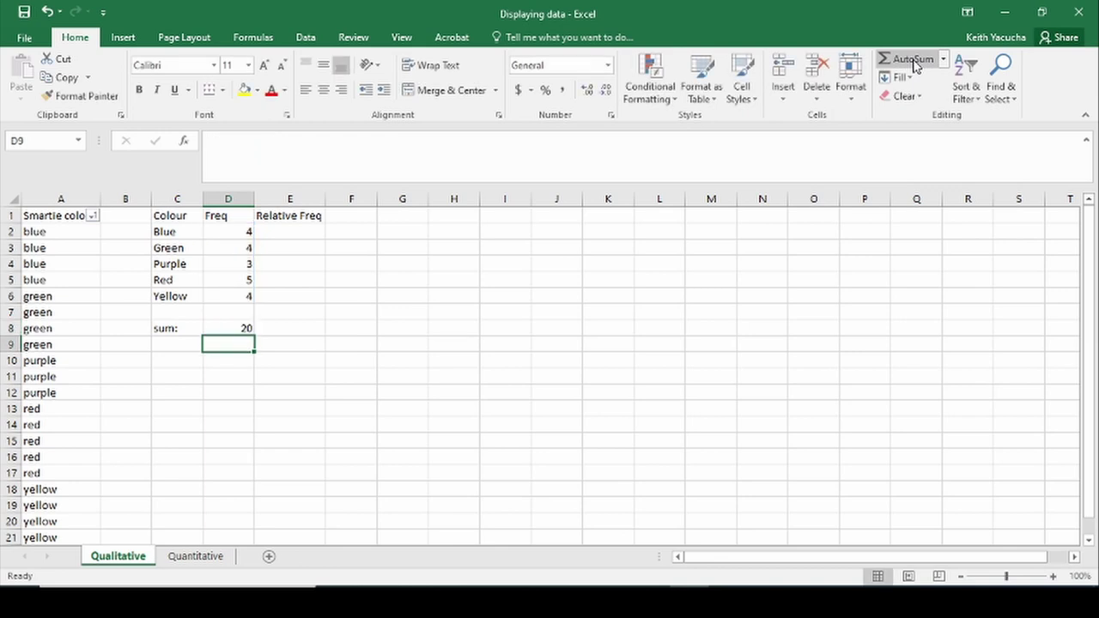
key(Up)
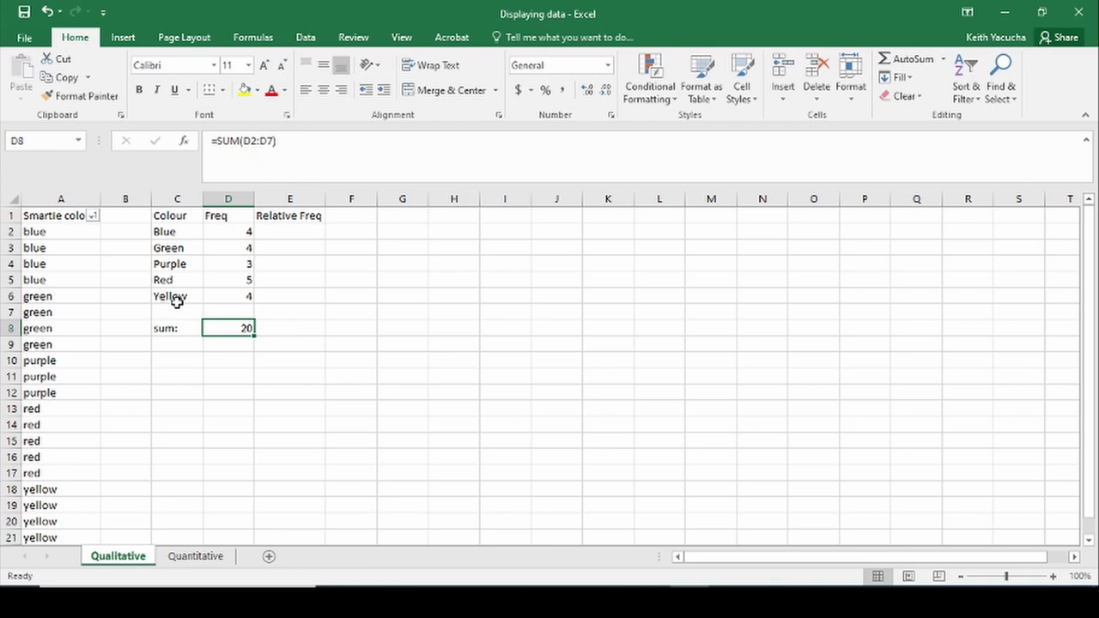
Enter the formula =D2/D$8 in E2 to calculate the relative frequency of blue, accepting the suggested formula correction
click(292, 230)
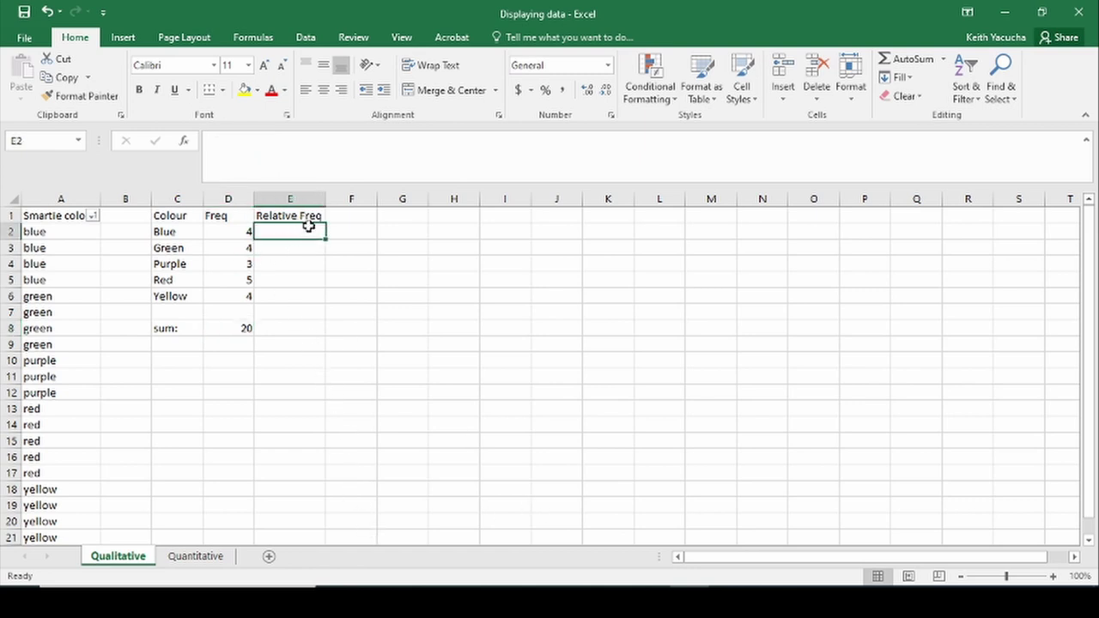
click(231, 231)
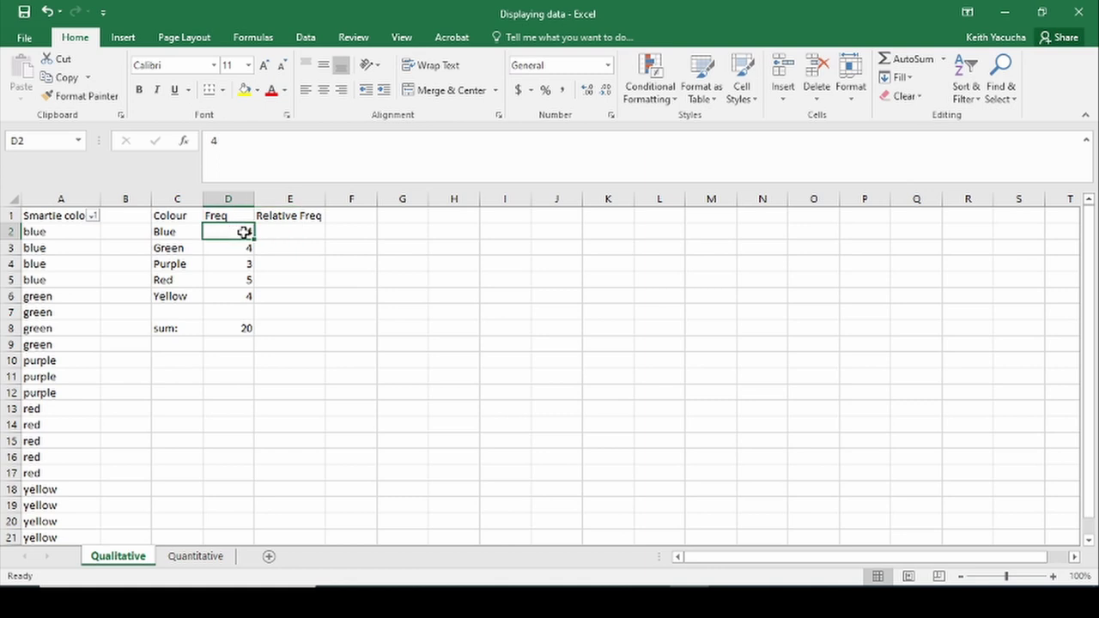
click(247, 331)
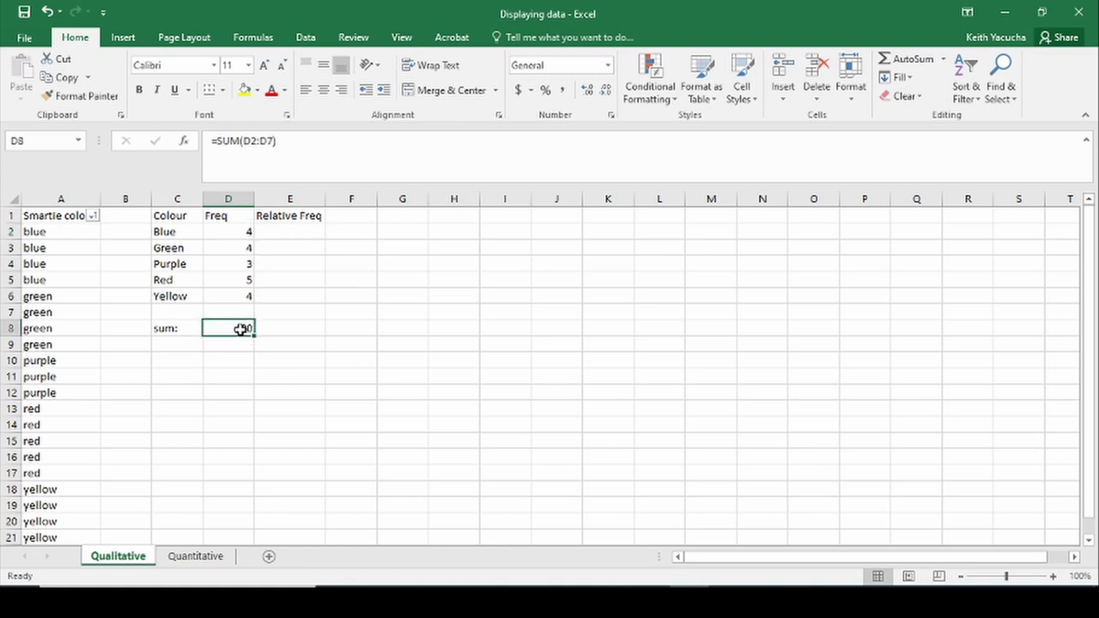
click(303, 235)
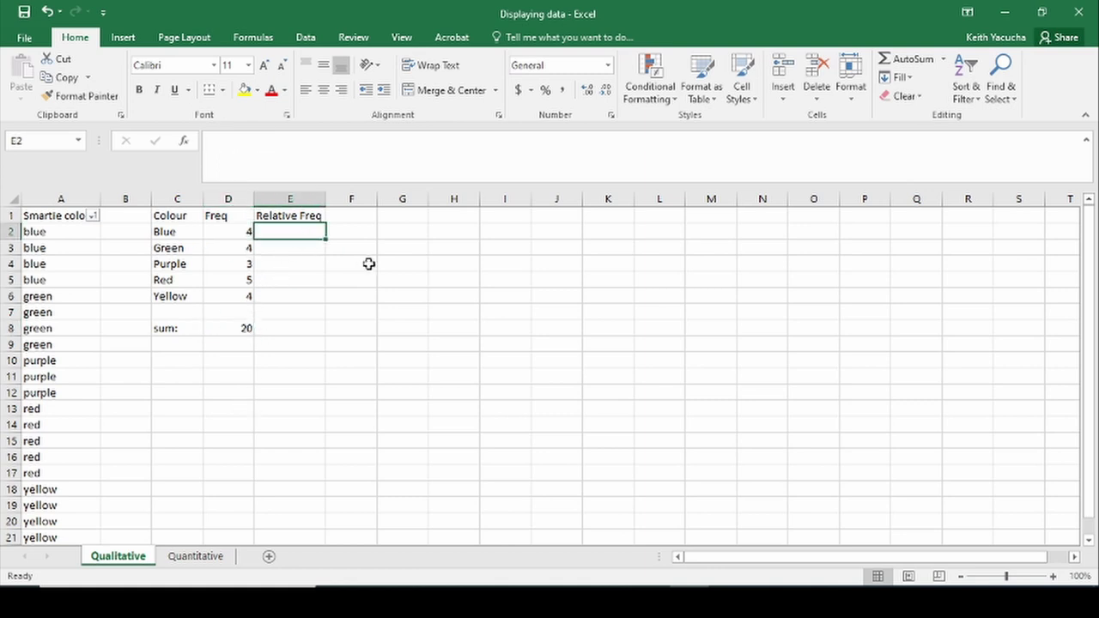
text(=)
click(232, 233)
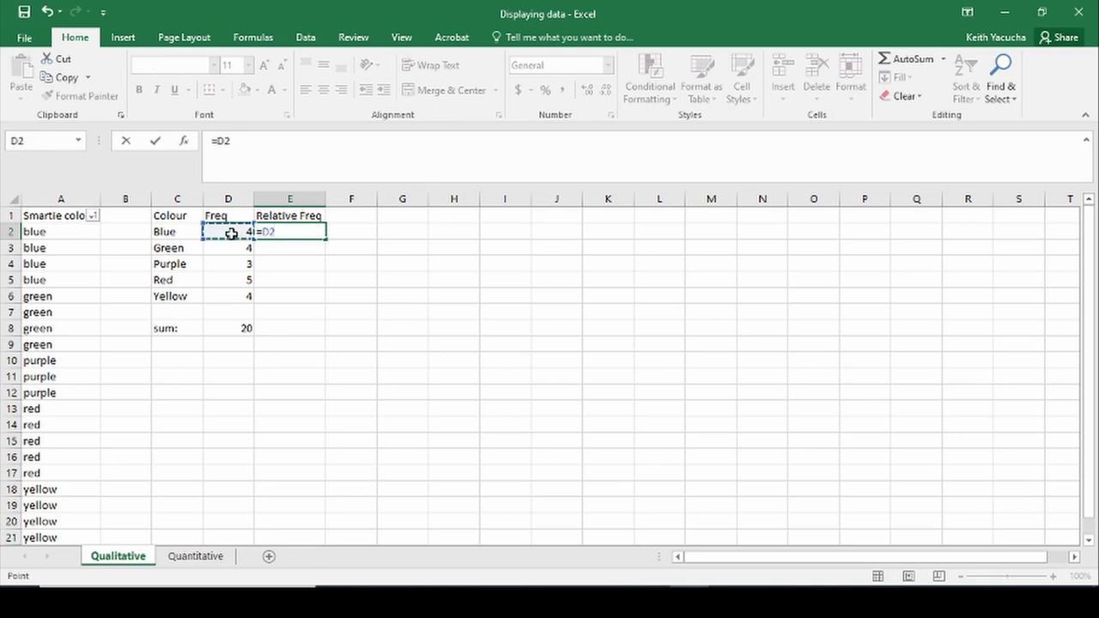
text(/)
click(233, 333)
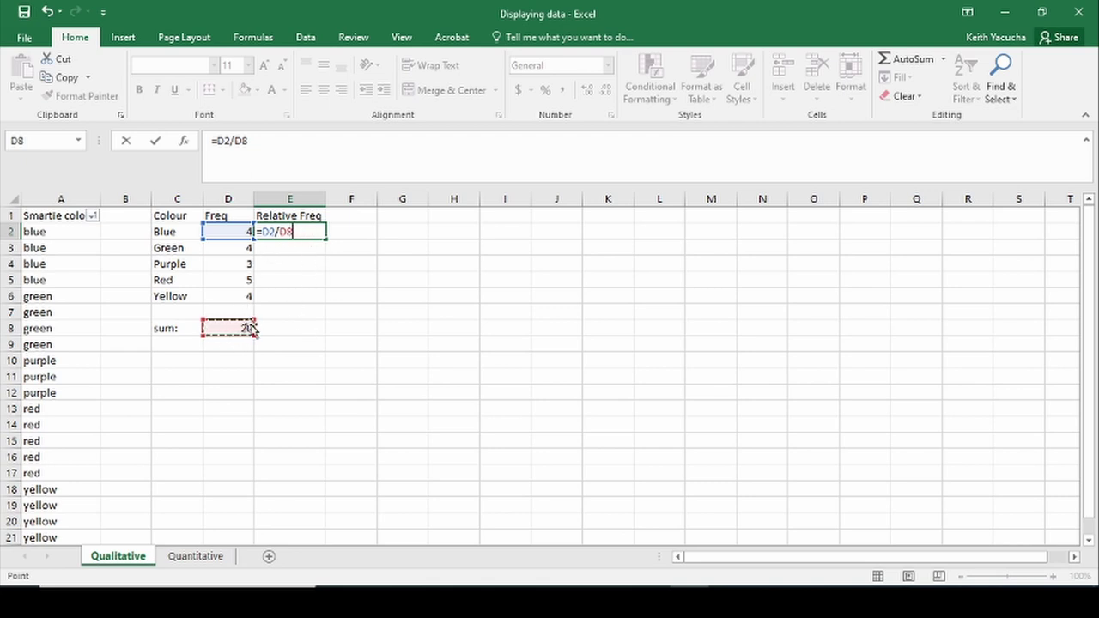
click(241, 142)
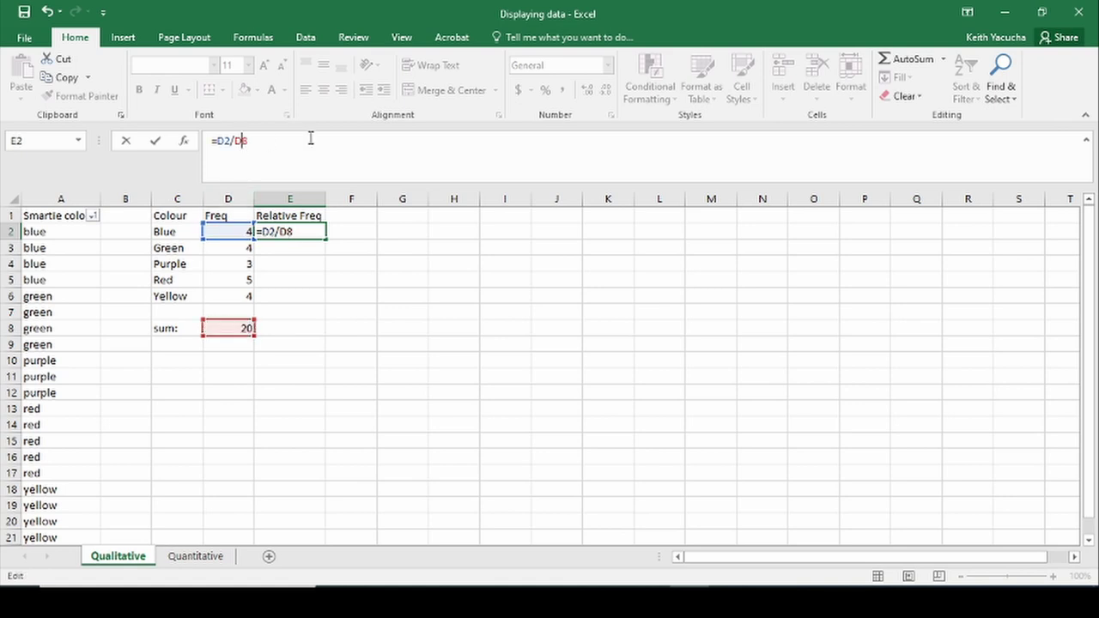
text($8$)
key(Return)
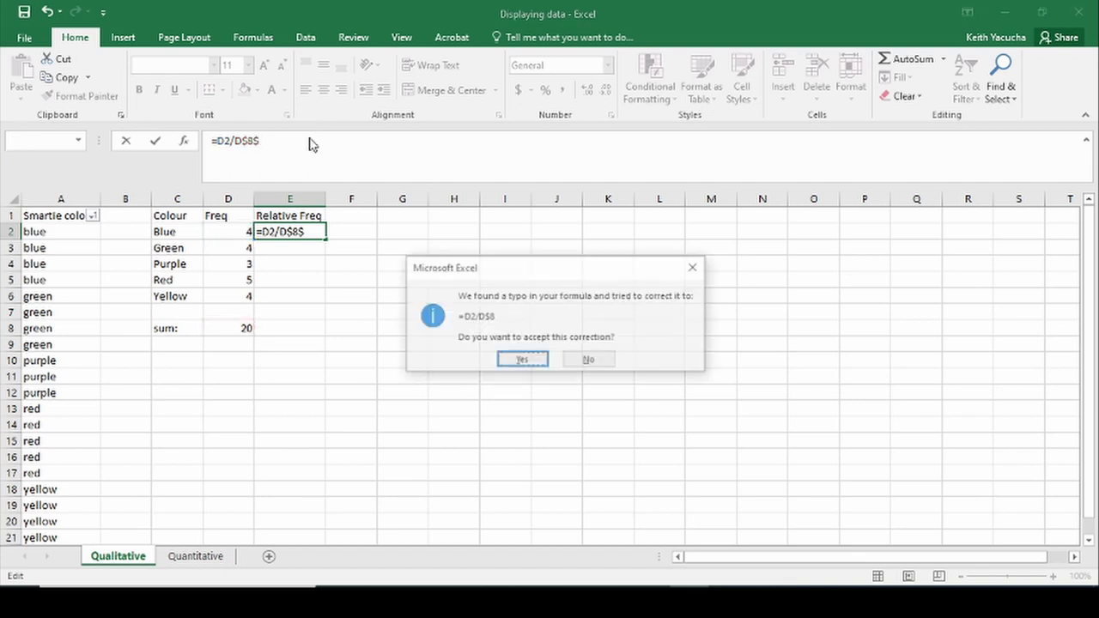
key(Return)
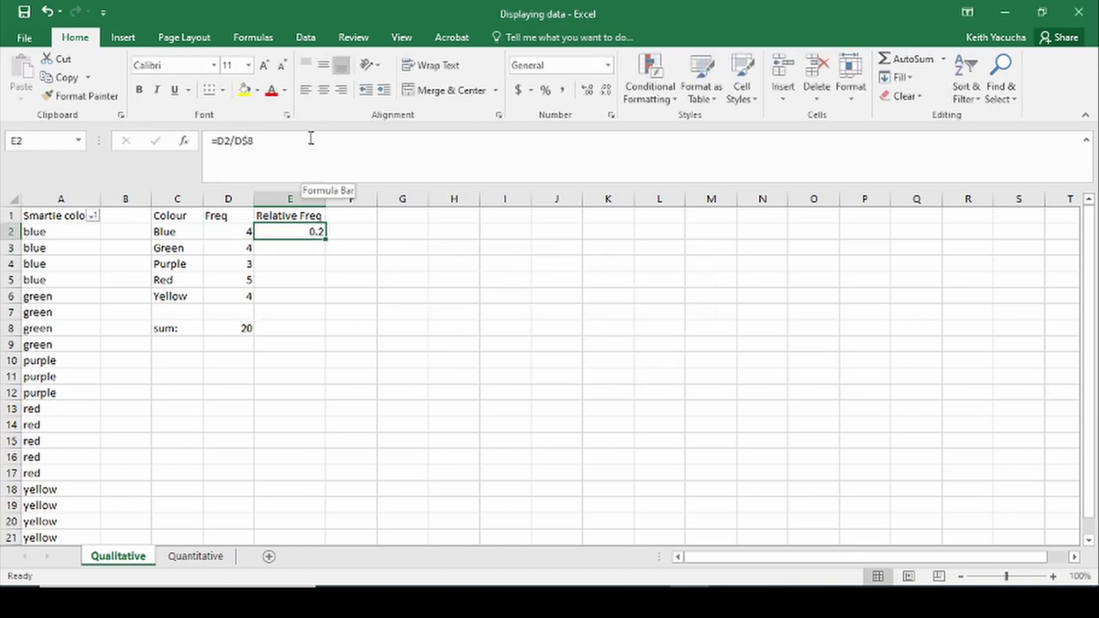
Make the D8 reference in E2 fully absolute so the formula reads =D2/$D$8
click(236, 140)
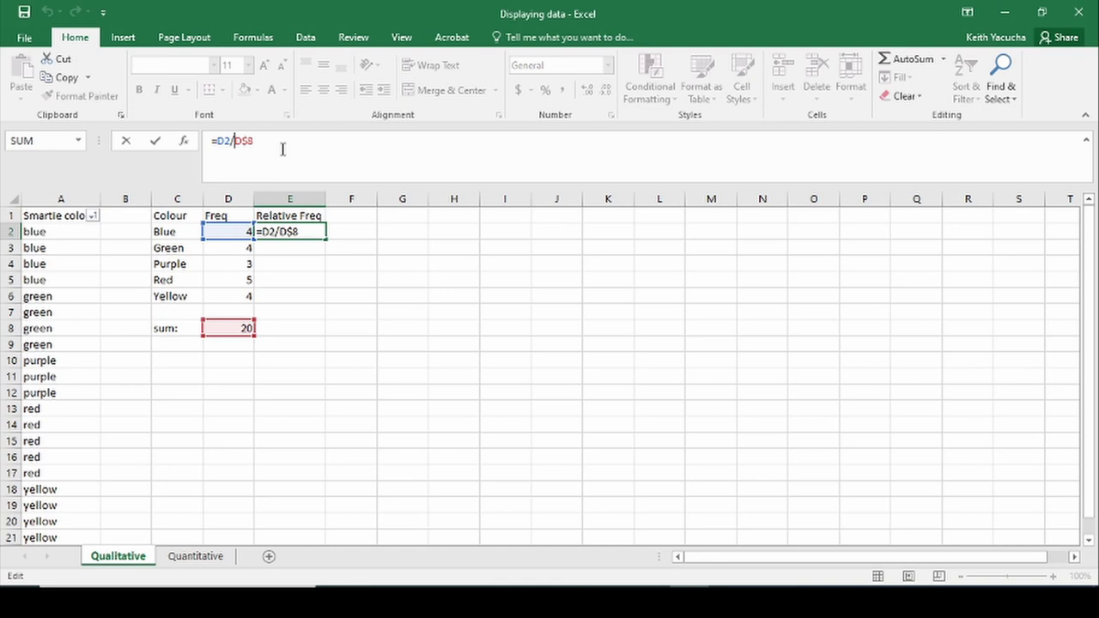
text($)
key(Return)
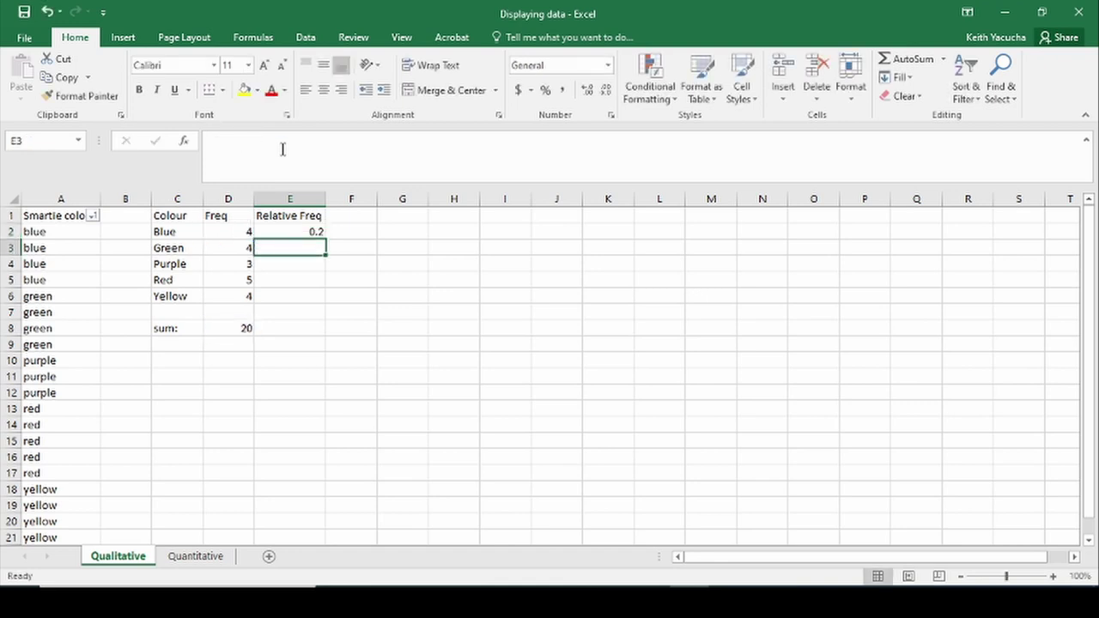
key(Up)
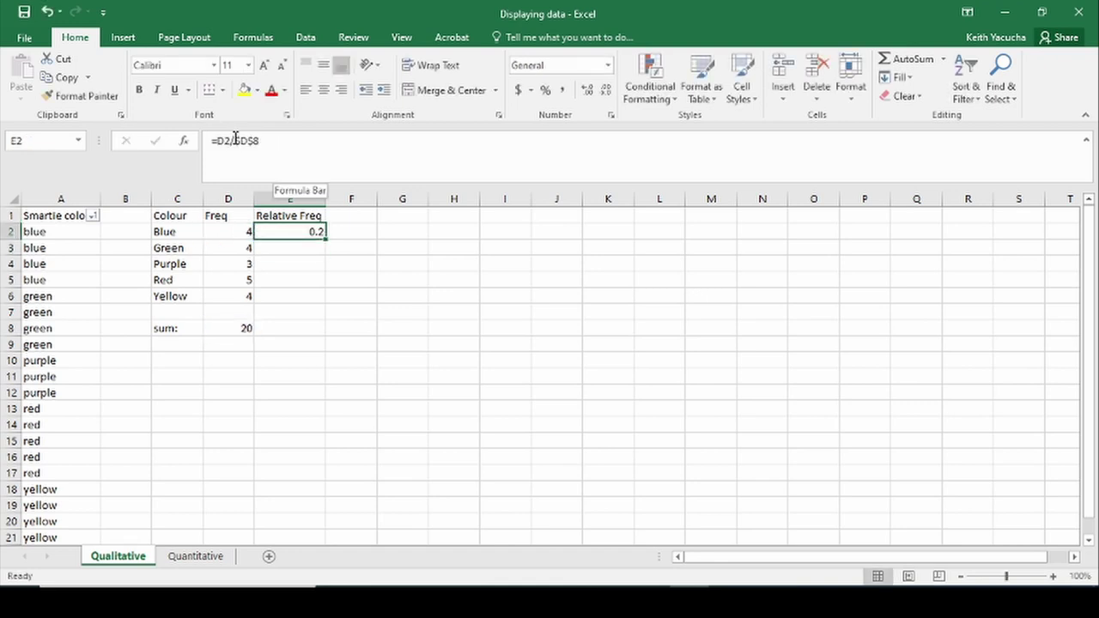
Cycle the divisor reference in E2 through its relative and absolute forms, ending on $D$8
double_click(248, 140)
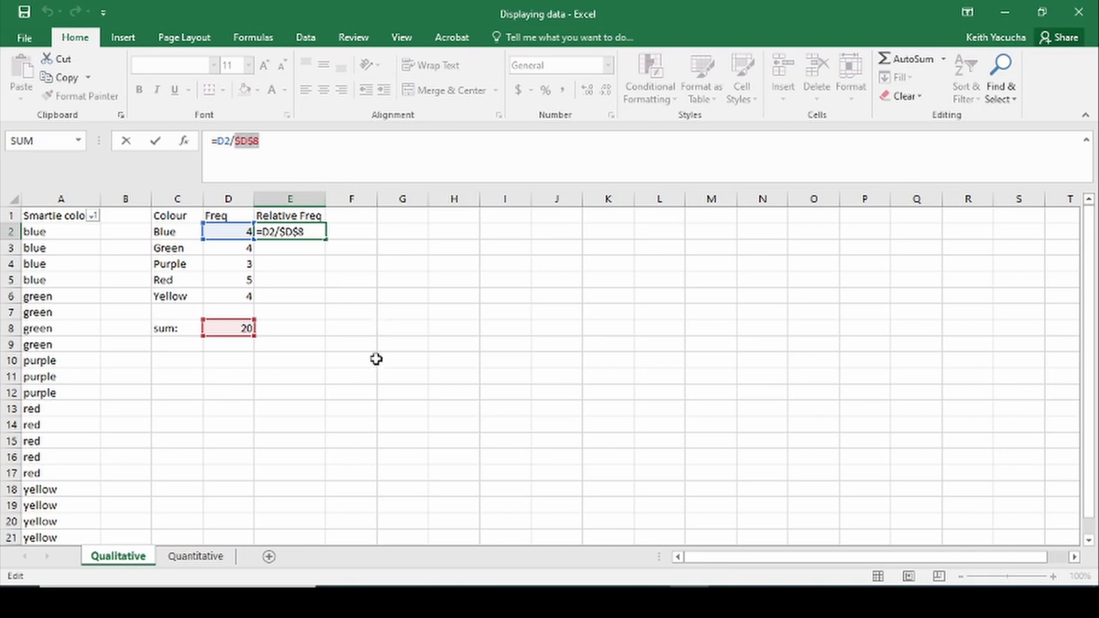
key(F4)
key(F4)
key(F4)
key(Return)
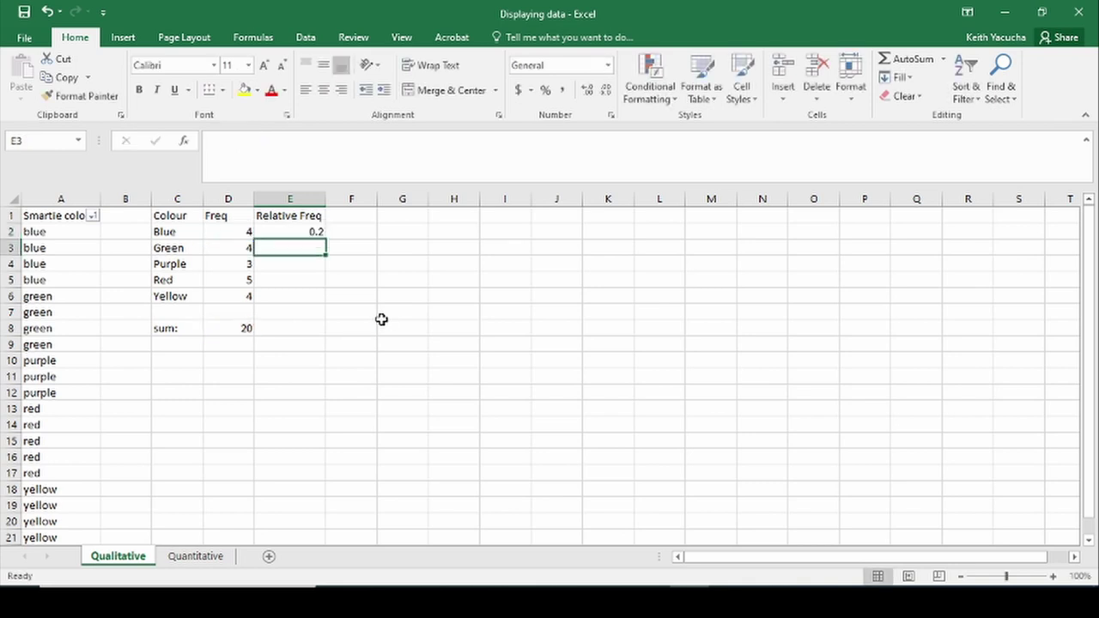
Fill the relative frequency formula from E2 down to E6 and check the copied formula in E4
click(286, 231)
drag(327, 241, 311, 305)
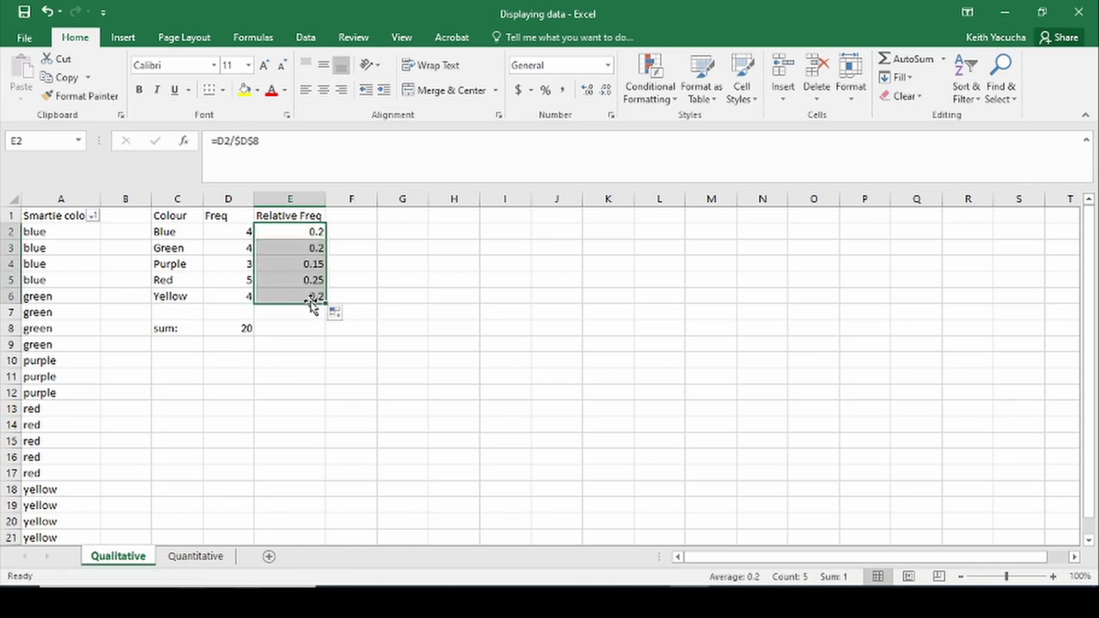
click(296, 269)
click(231, 140)
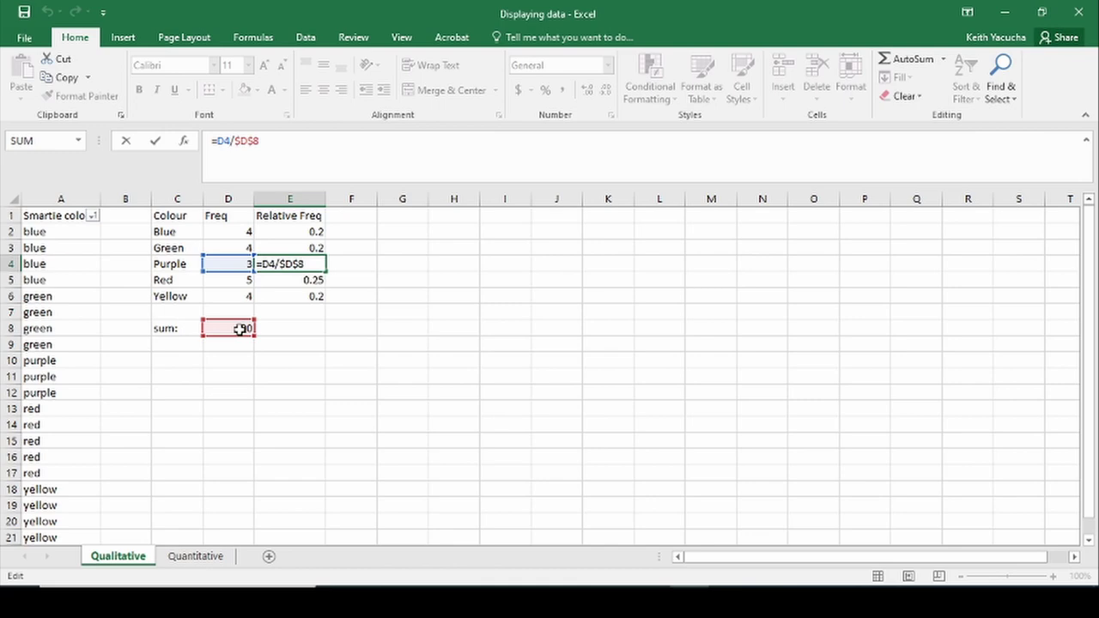
key(Return)
Total the relative frequencies in E8 with AutoSum
key(Down)
key(Down)
key(Down)
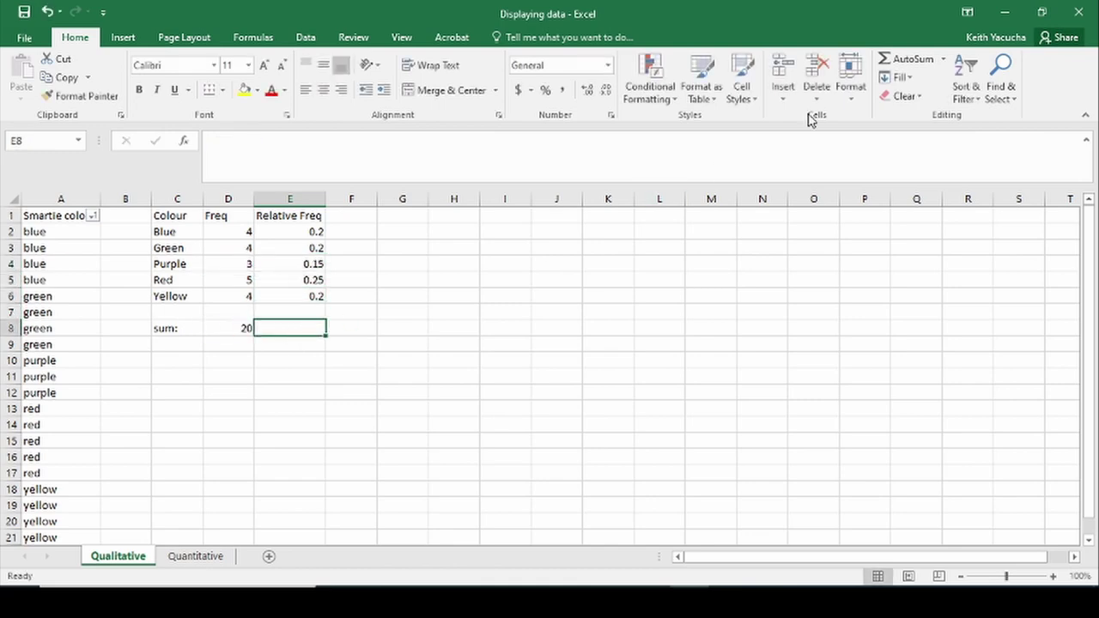
click(912, 60)
key(Return)
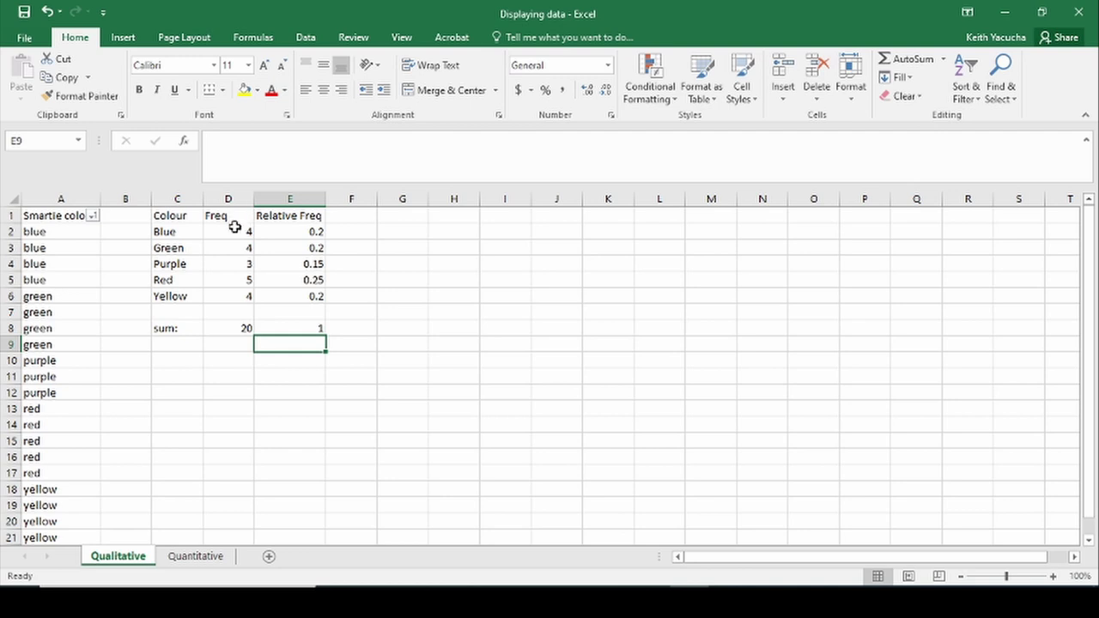
Try a 2-D clustered column chart of the colours and frequencies in C1:D6, and delete it again
drag(166, 215, 223, 296)
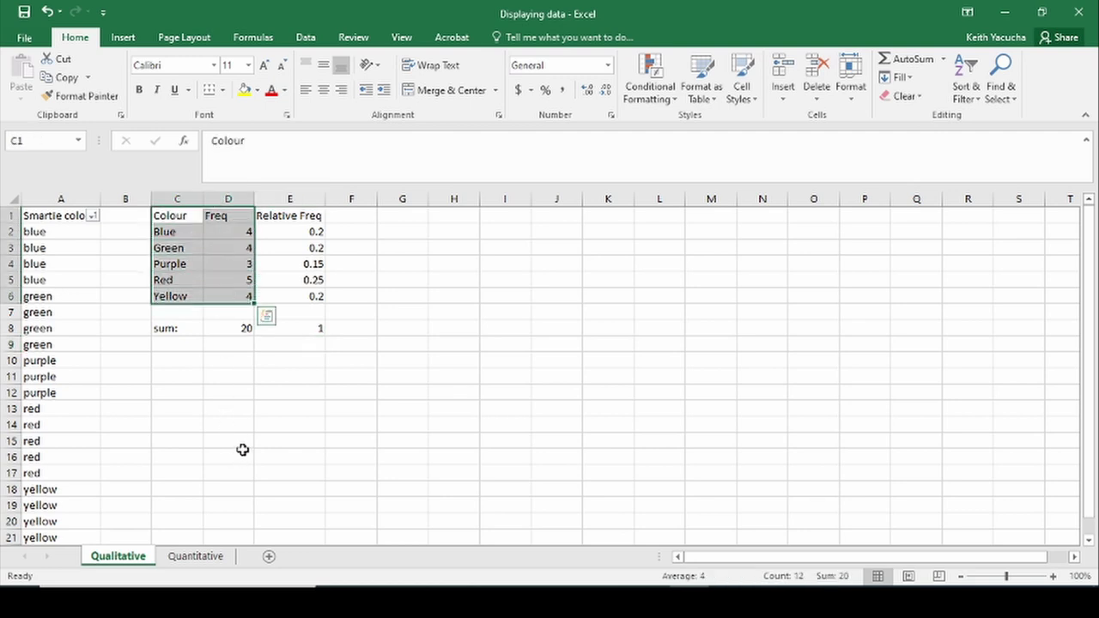
click(123, 39)
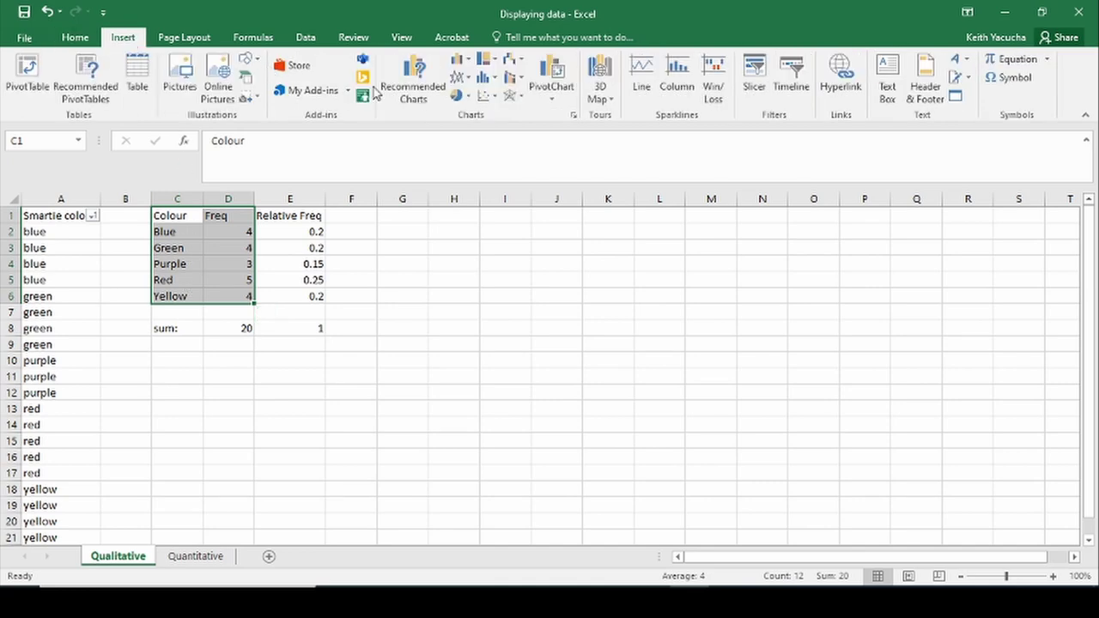
click(457, 62)
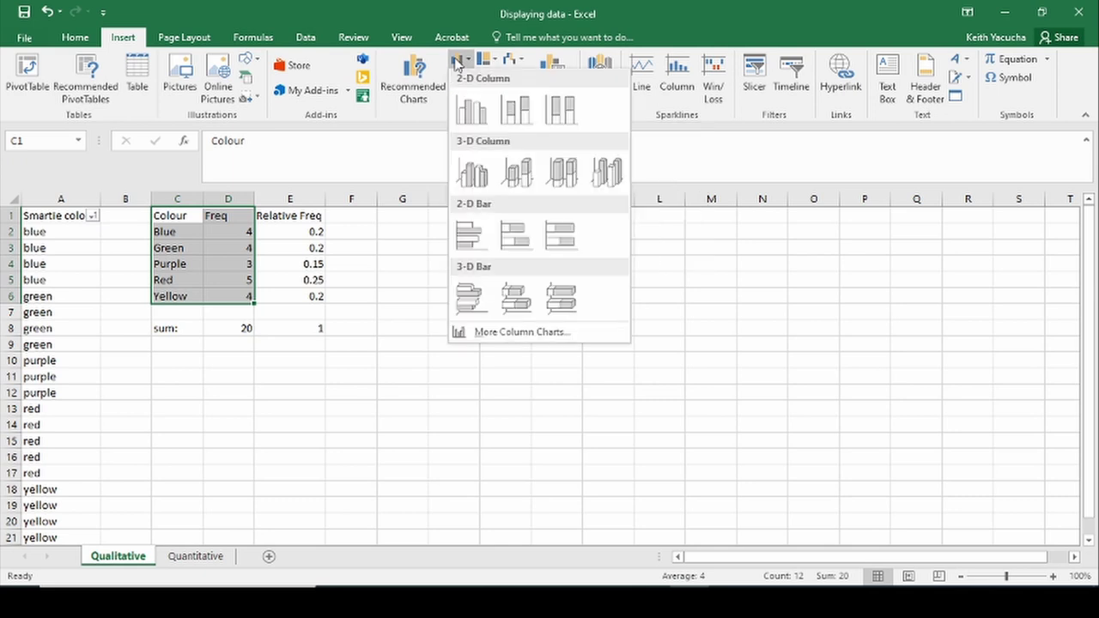
click(471, 126)
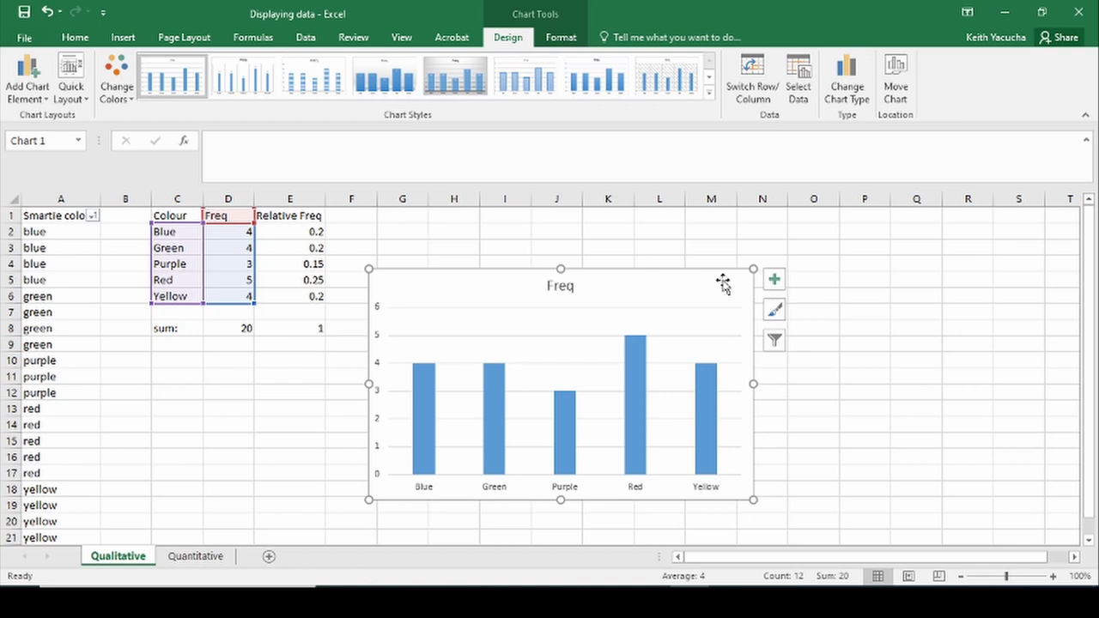
key(Delete)
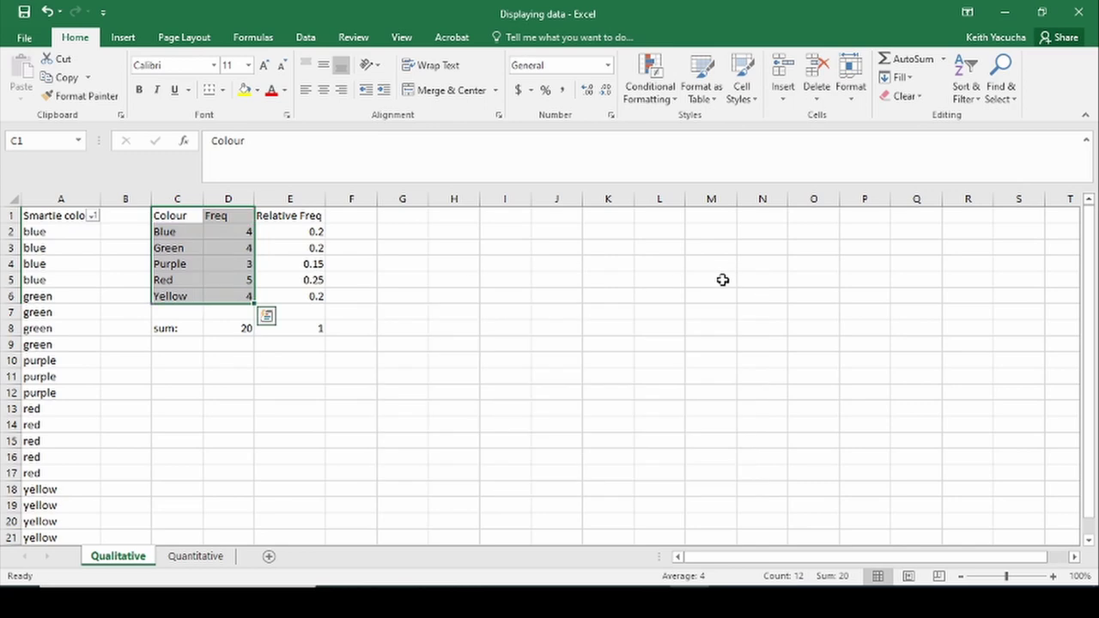
Remove the filter from the Smartie colour column and apply a filter to the frequency table C1:E6
shift+click(300, 297)
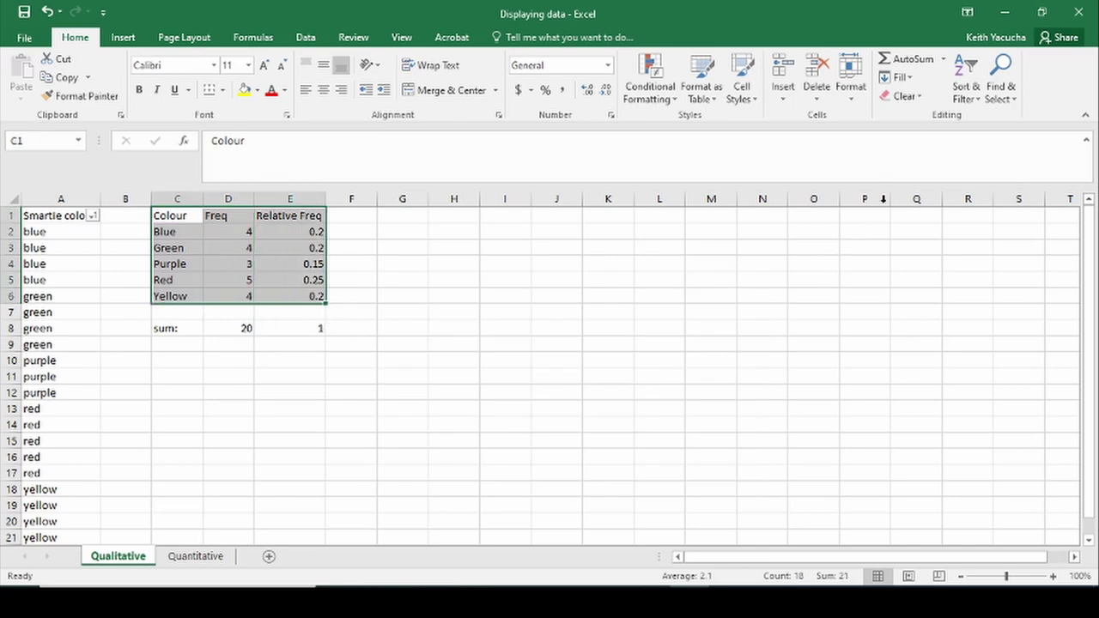
click(967, 93)
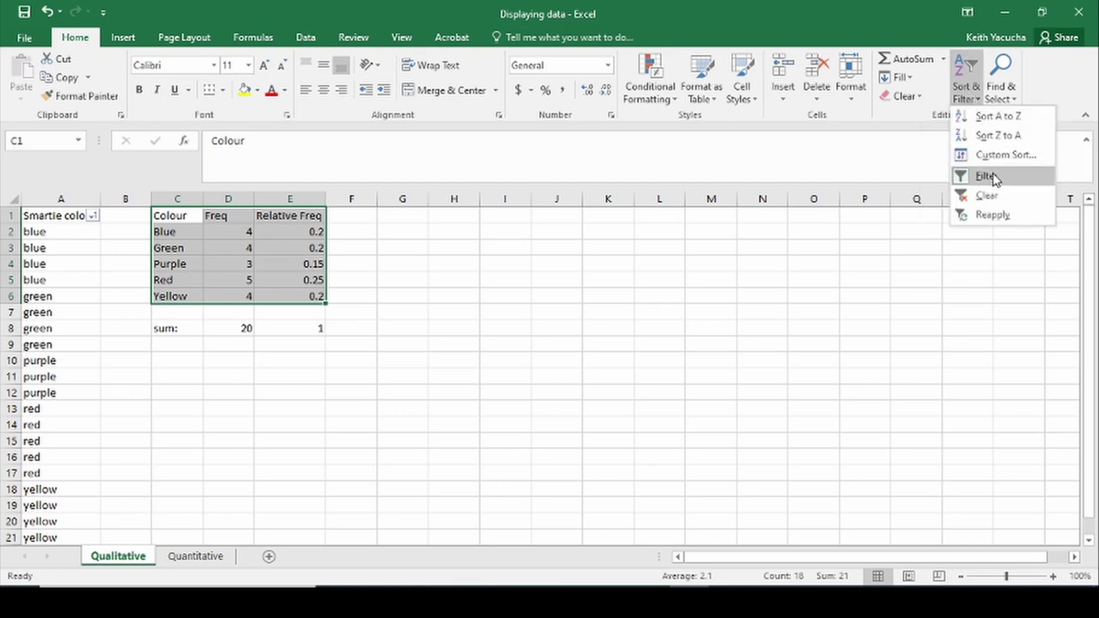
click(992, 176)
click(967, 93)
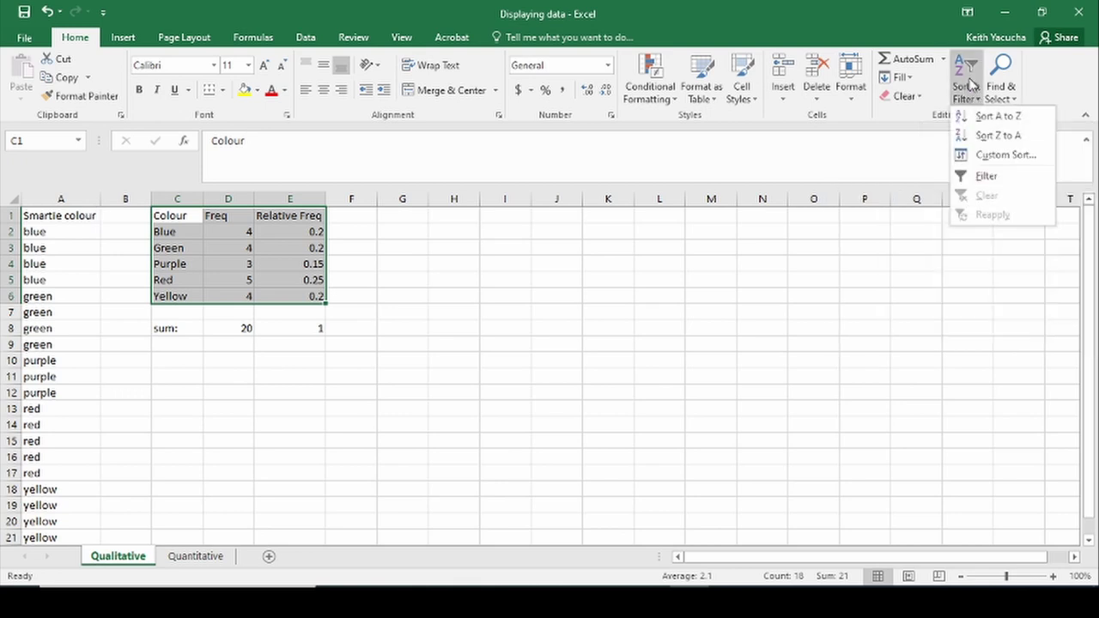
click(988, 177)
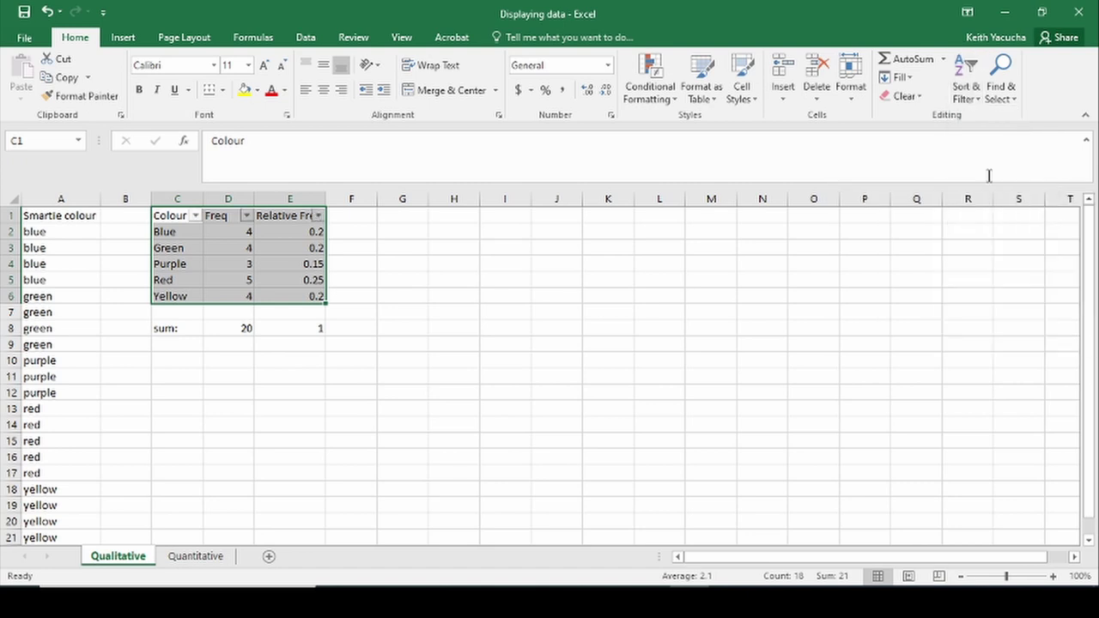
Sort the frequency table by Freq from smallest to largest
click(432, 365)
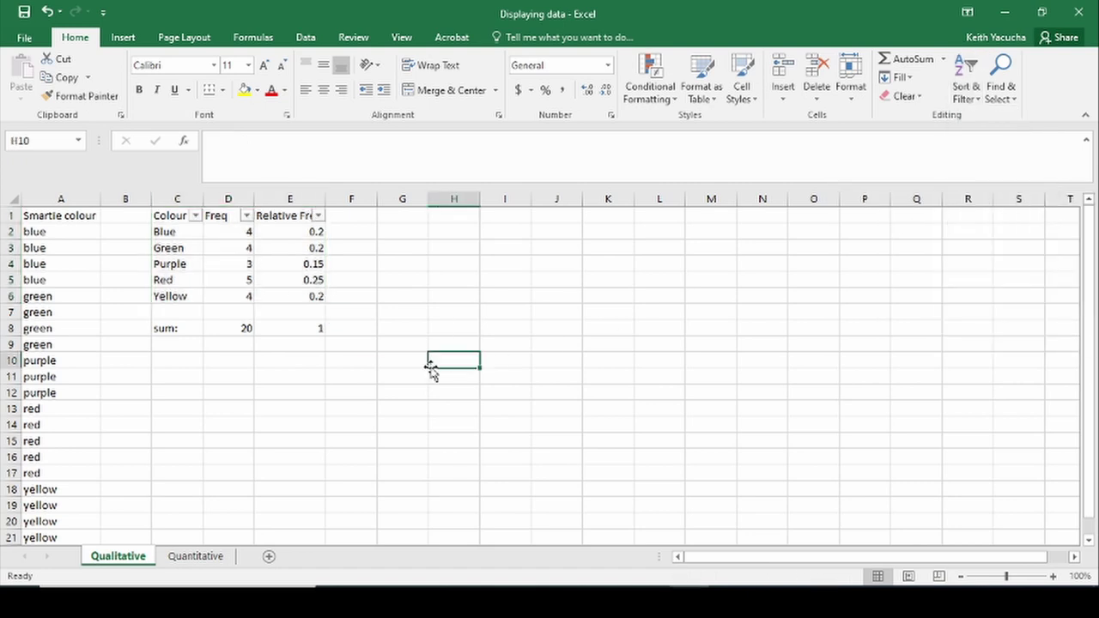
click(247, 215)
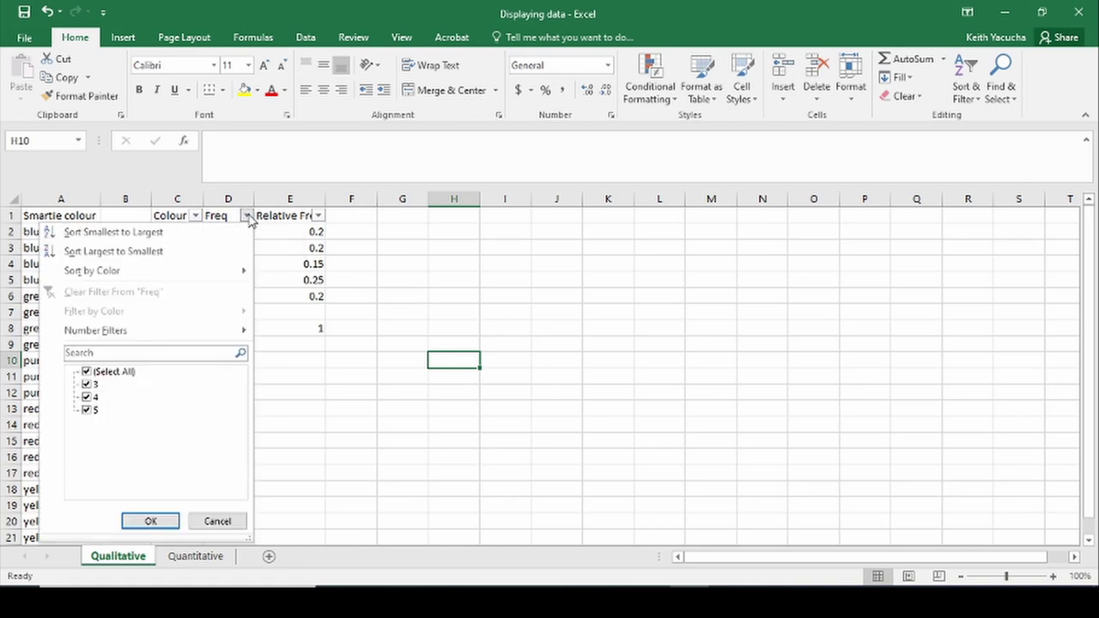
click(185, 233)
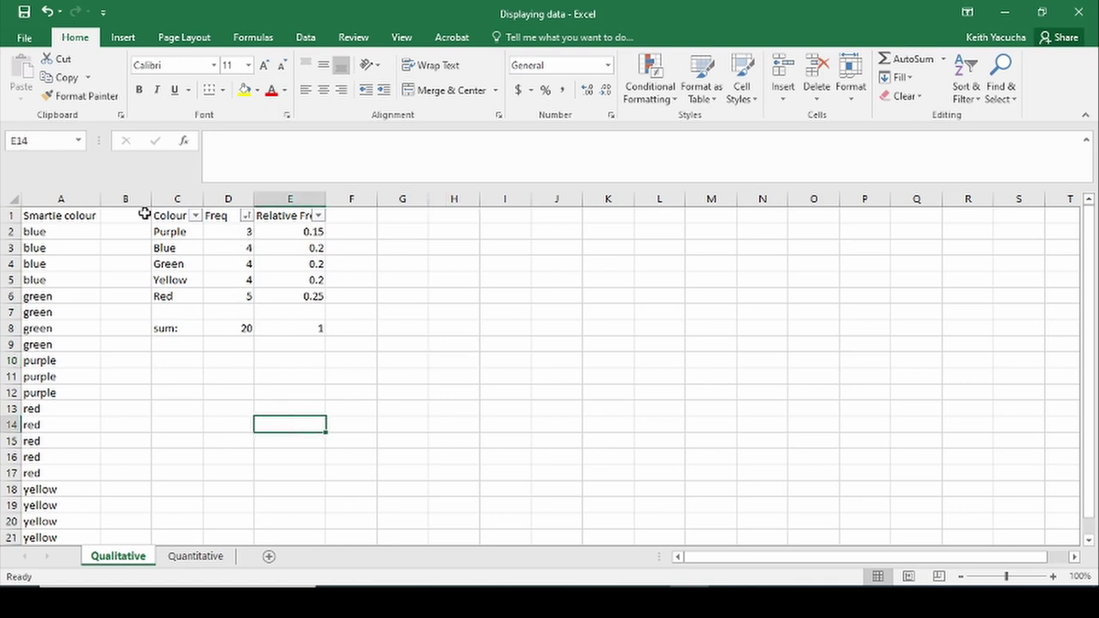
Insert a 2-D clustered column chart of the sorted colours and frequencies in C1:D6
drag(162, 215, 230, 299)
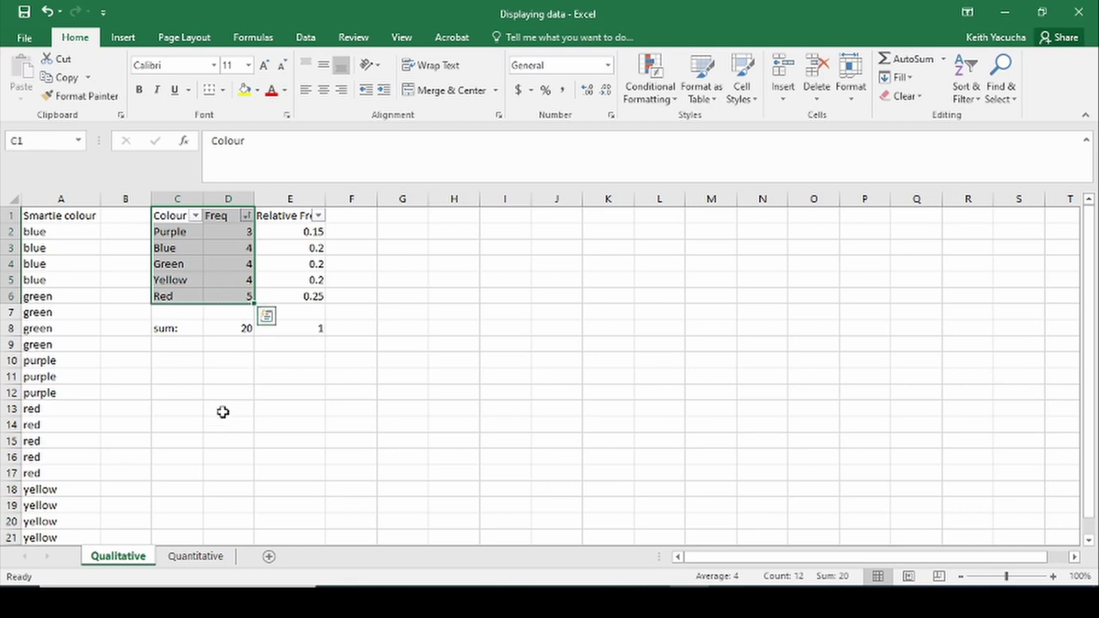
click(123, 39)
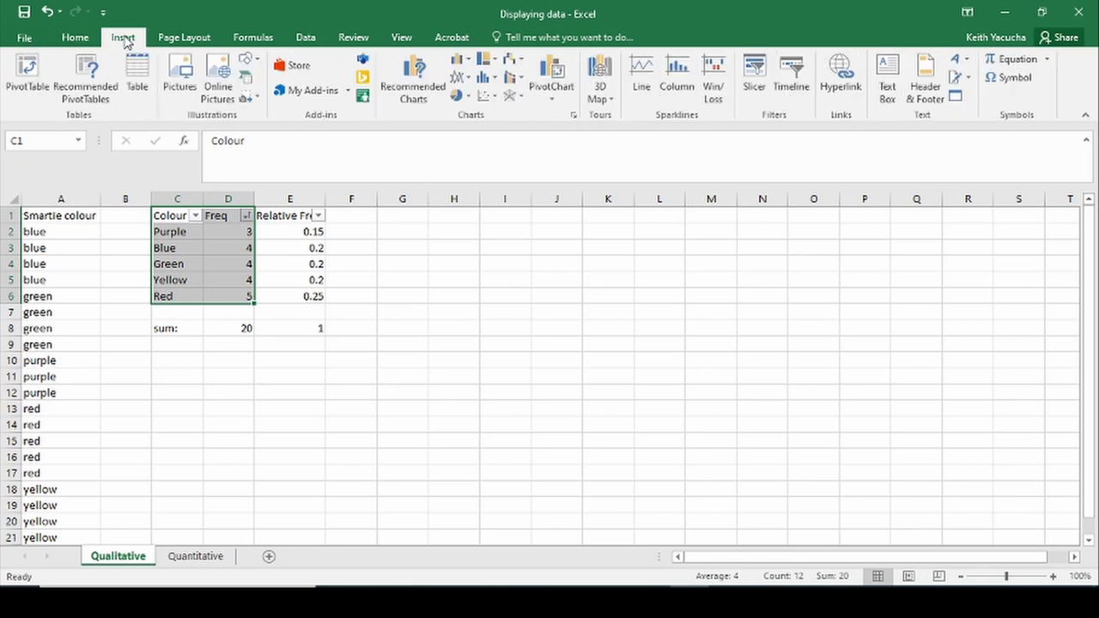
click(459, 65)
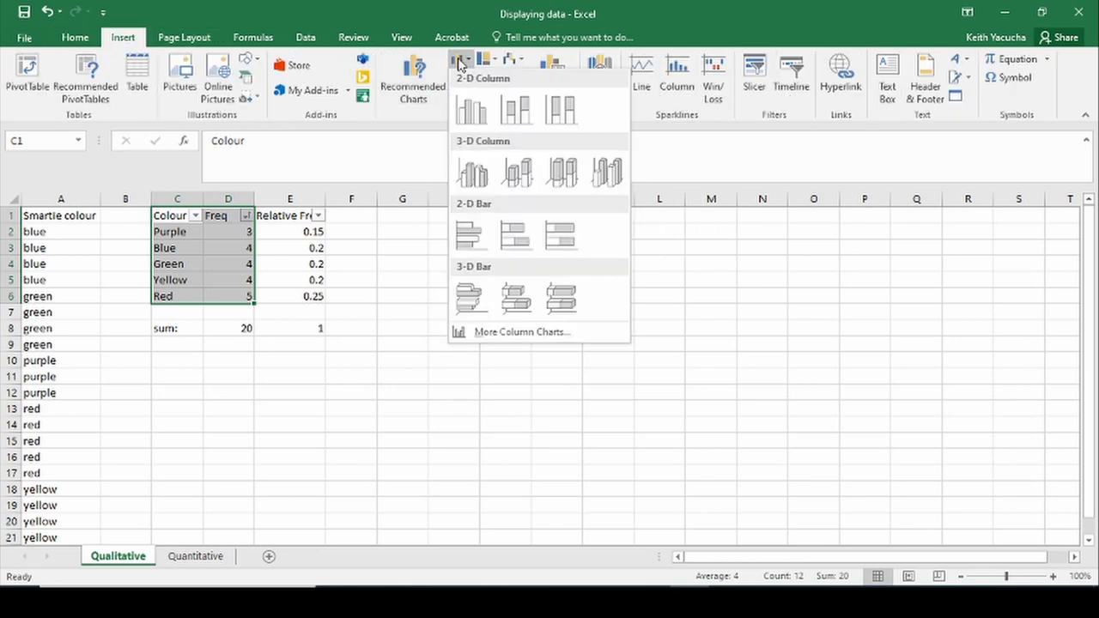
click(473, 109)
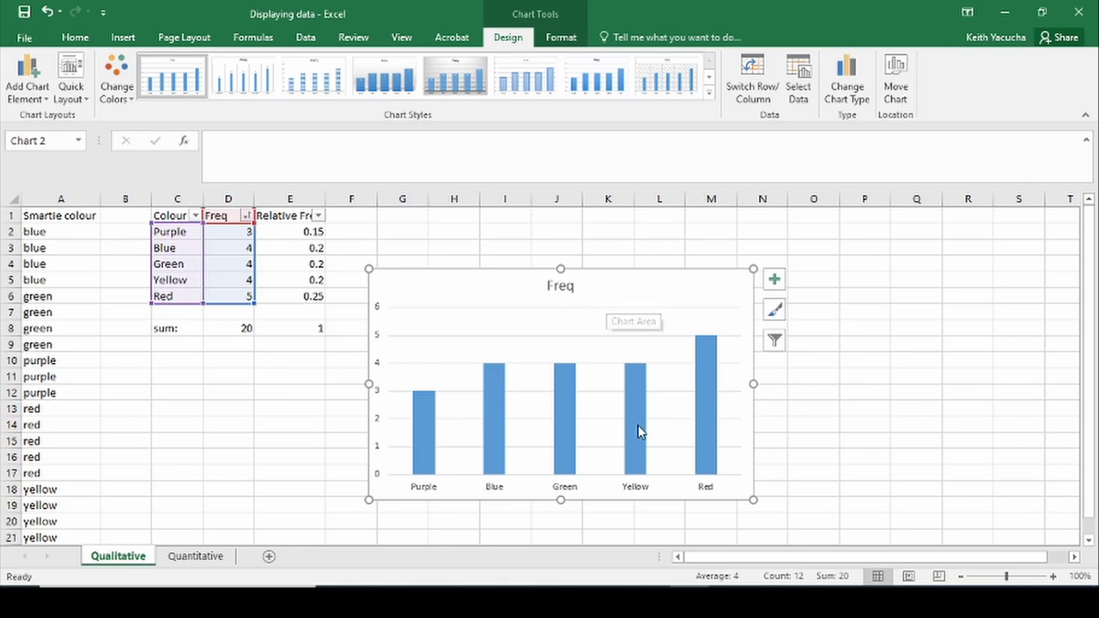
Add axis titles to the column chart and title the horizontal axis "Smartie Colour"
click(774, 282)
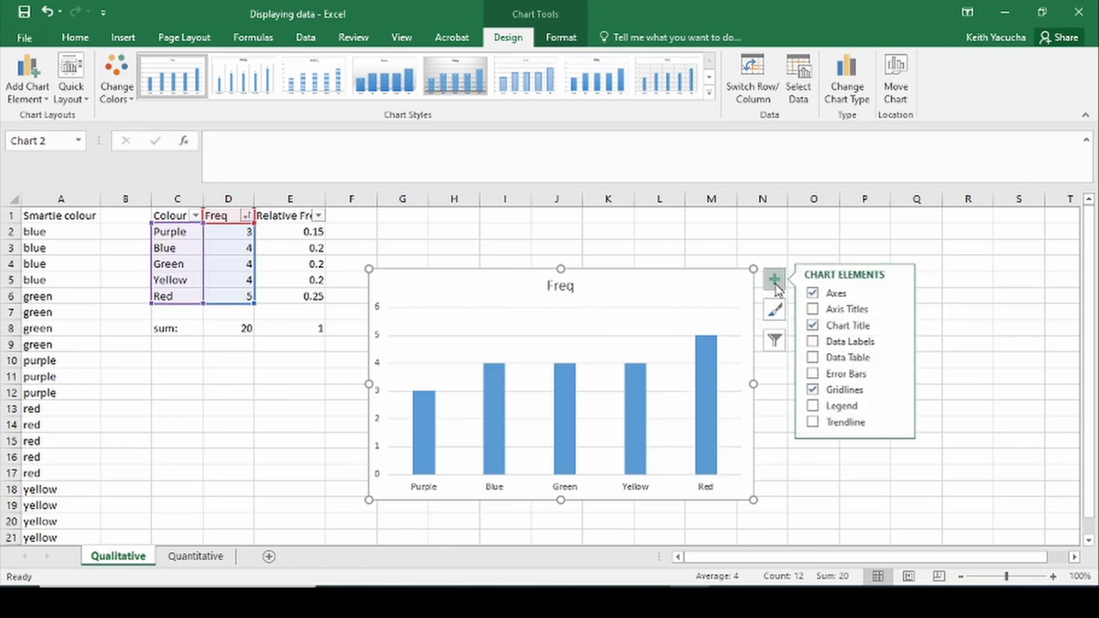
click(814, 310)
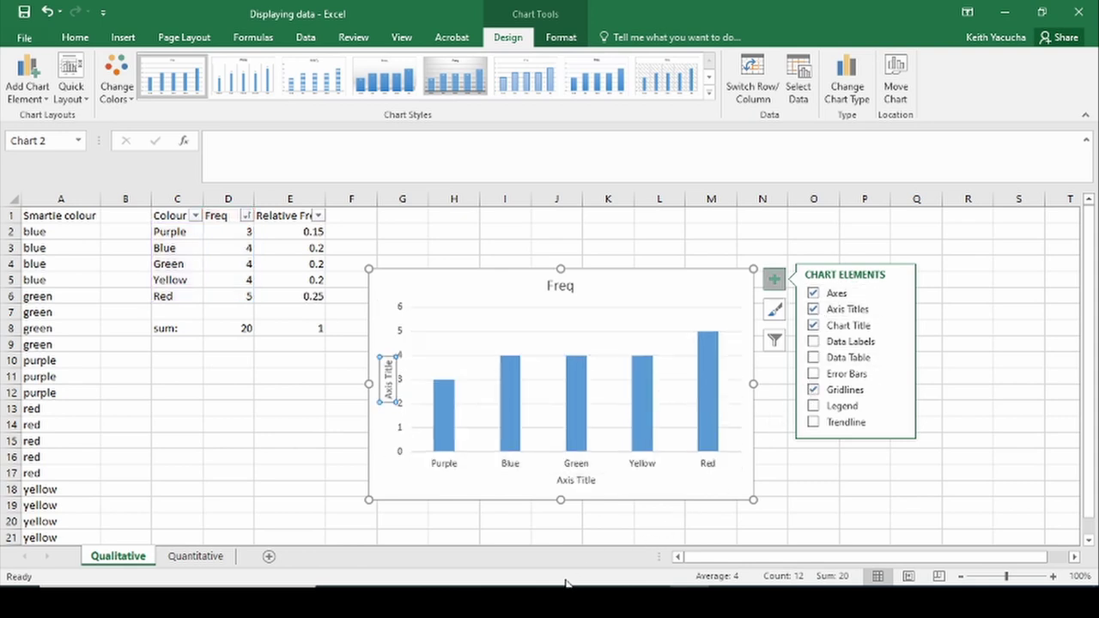
click(574, 481)
click(575, 481)
triple_click(573, 482)
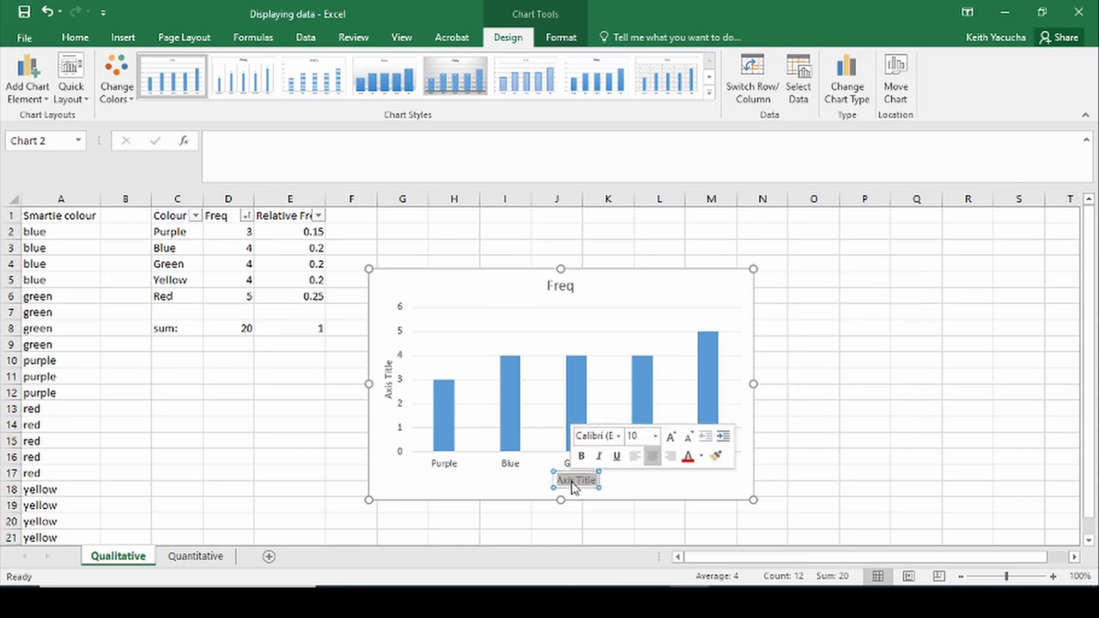
mouse_move(689, 605)
text(Sma)
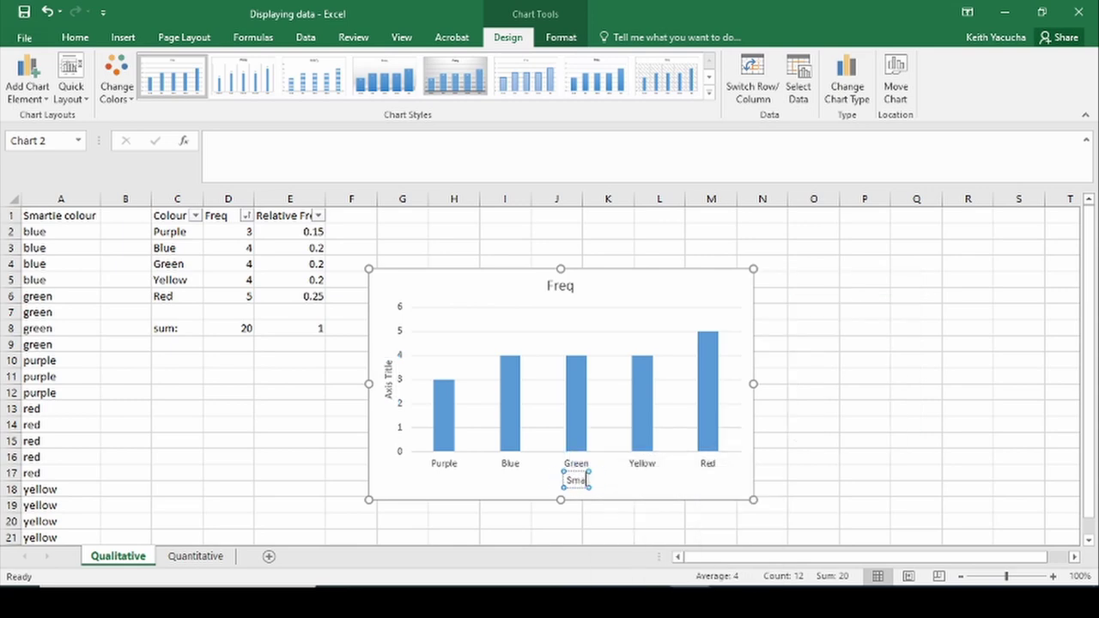
text(rtie Colour)
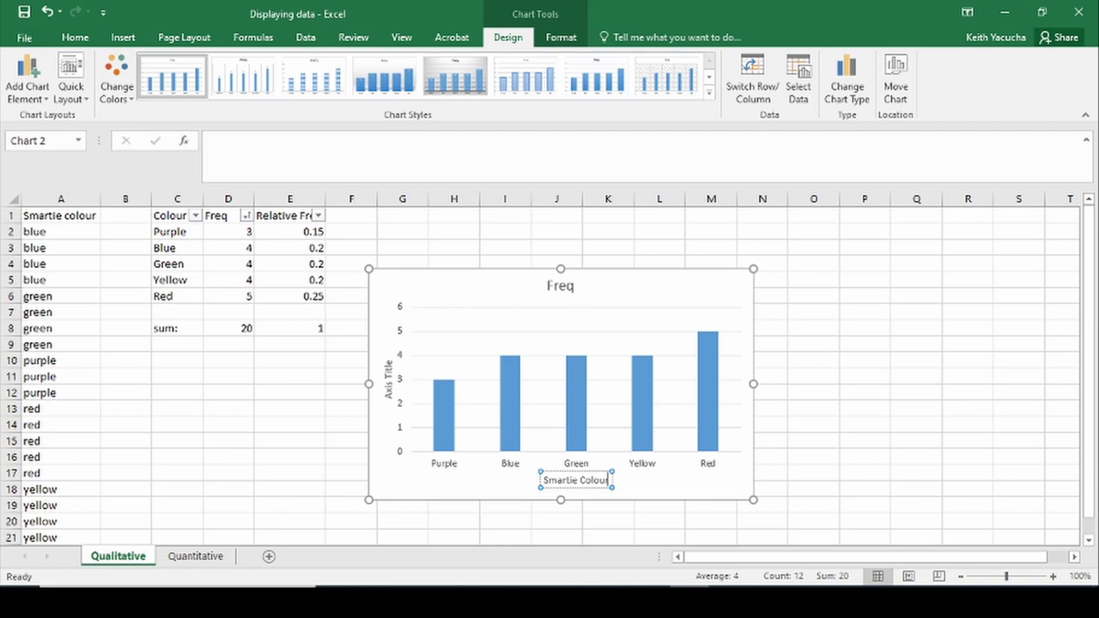
Set the vertical axis title of the column chart to "Frequency"
double_click(391, 373)
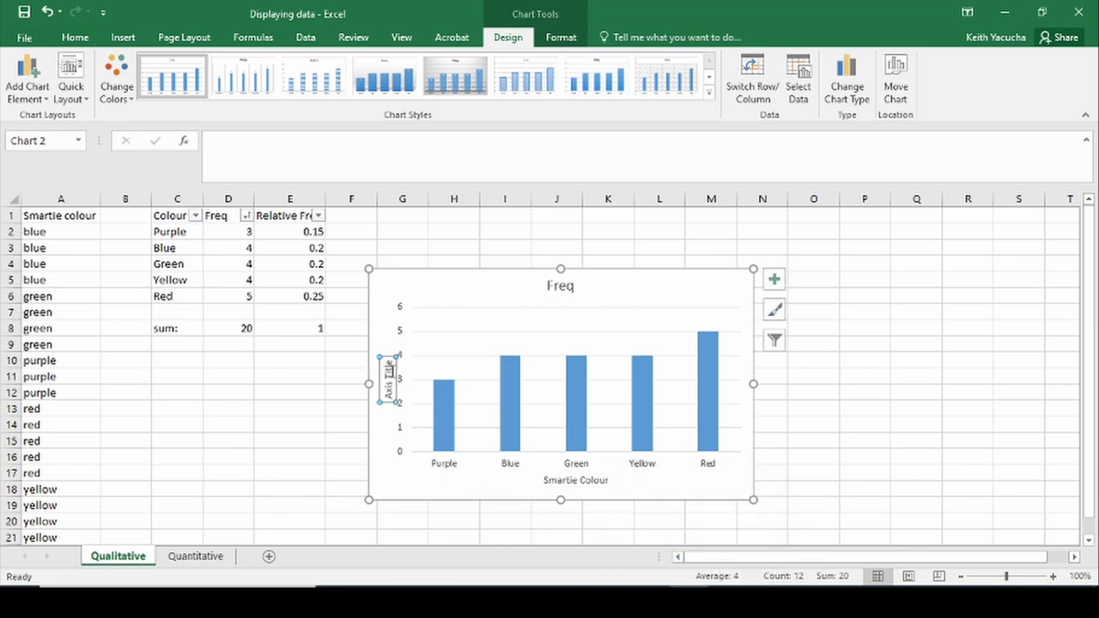
triple_click(389, 376)
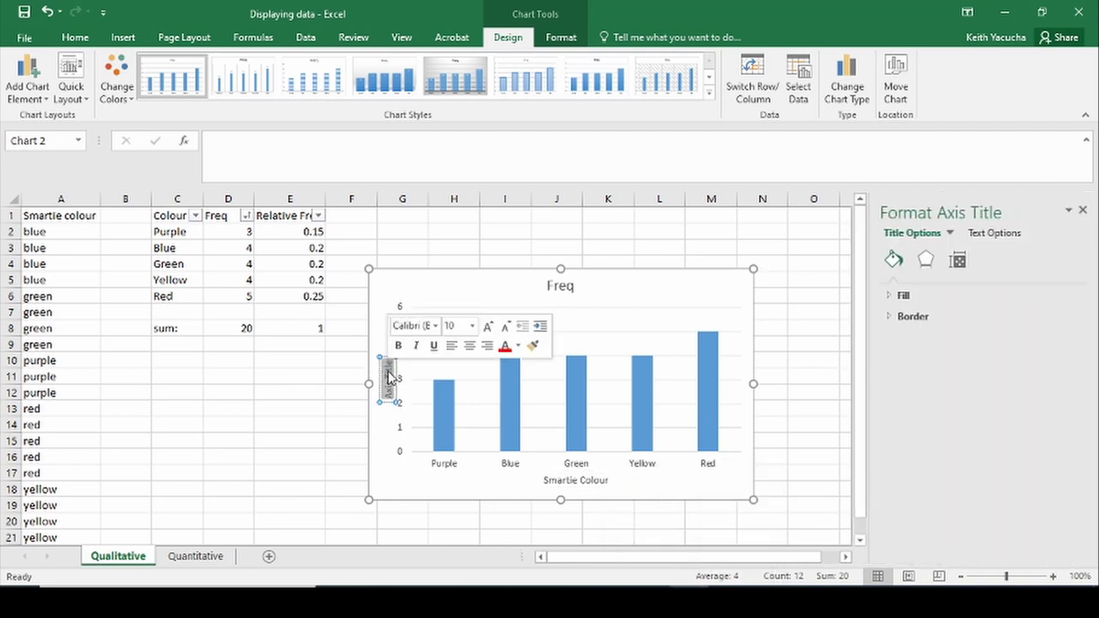
text(Frequency)
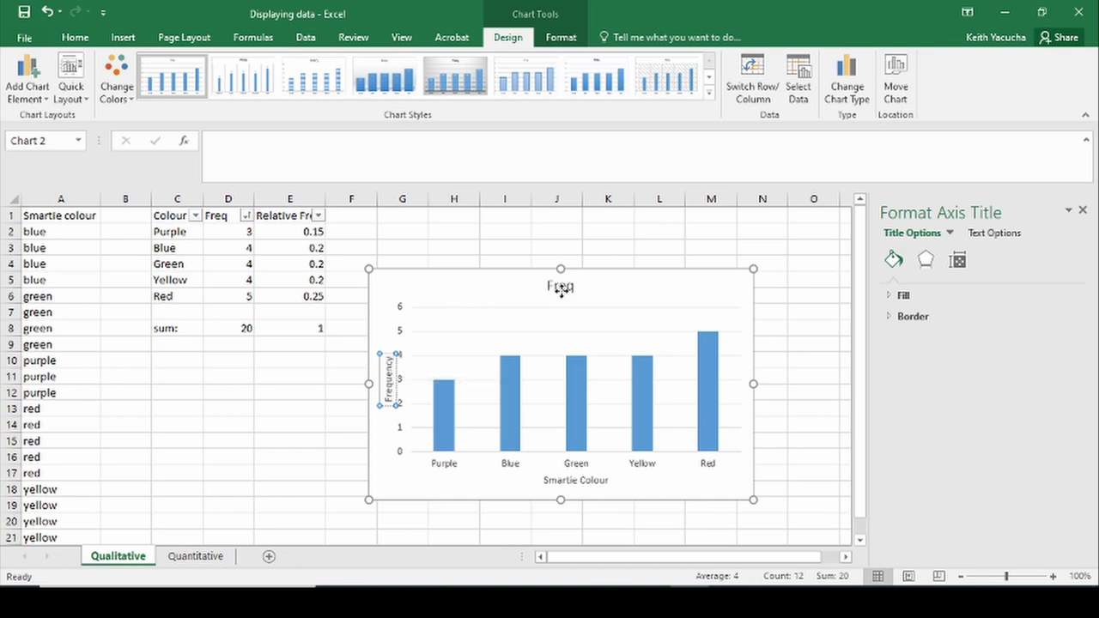
Change the column chart's title to "Frequency of smartie colours." and deselect the chart
click(561, 291)
double_click(562, 292)
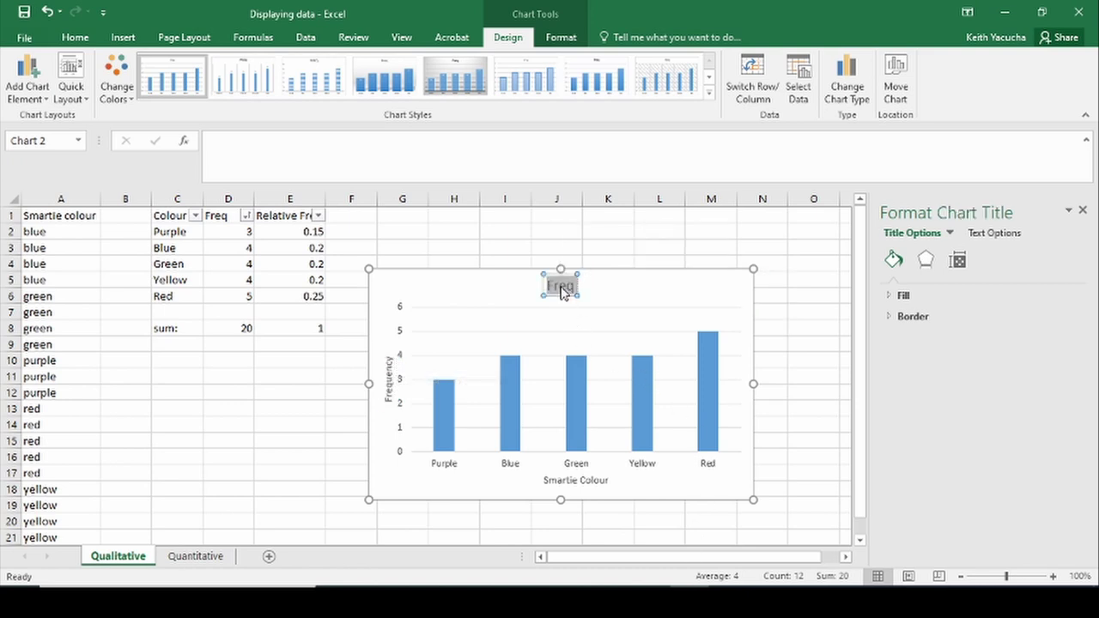
text(Frequency of smartie)
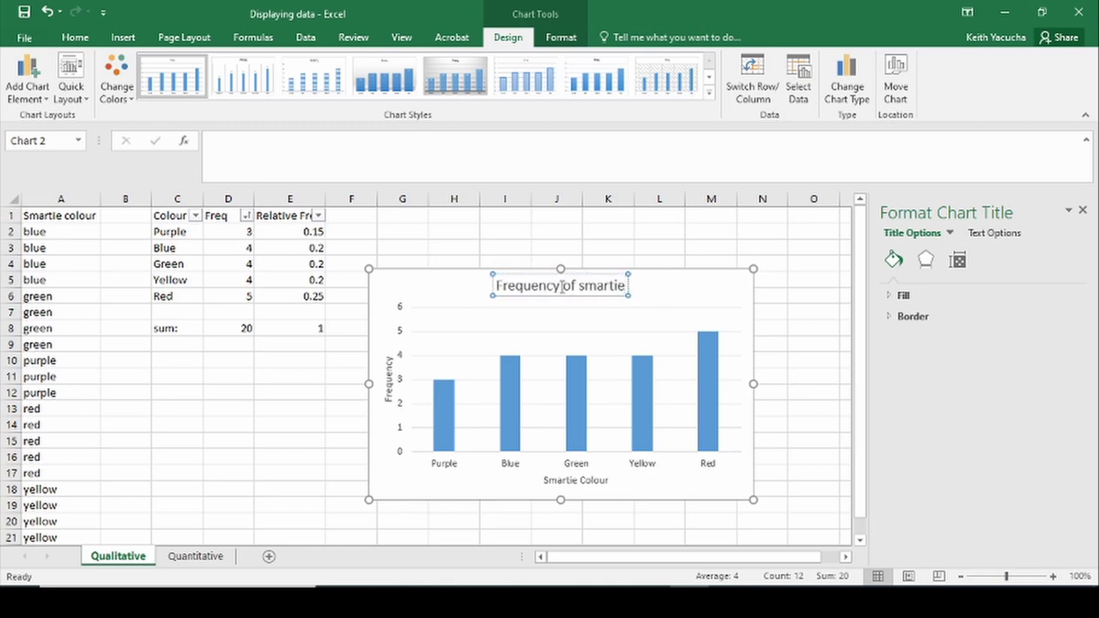
text( colours.)
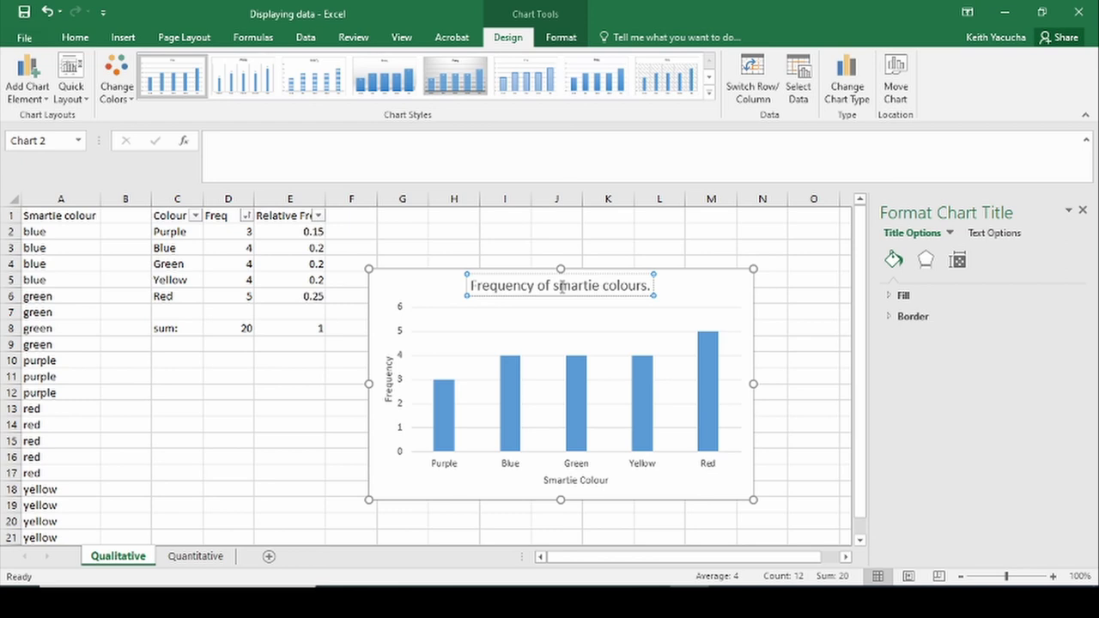
click(812, 311)
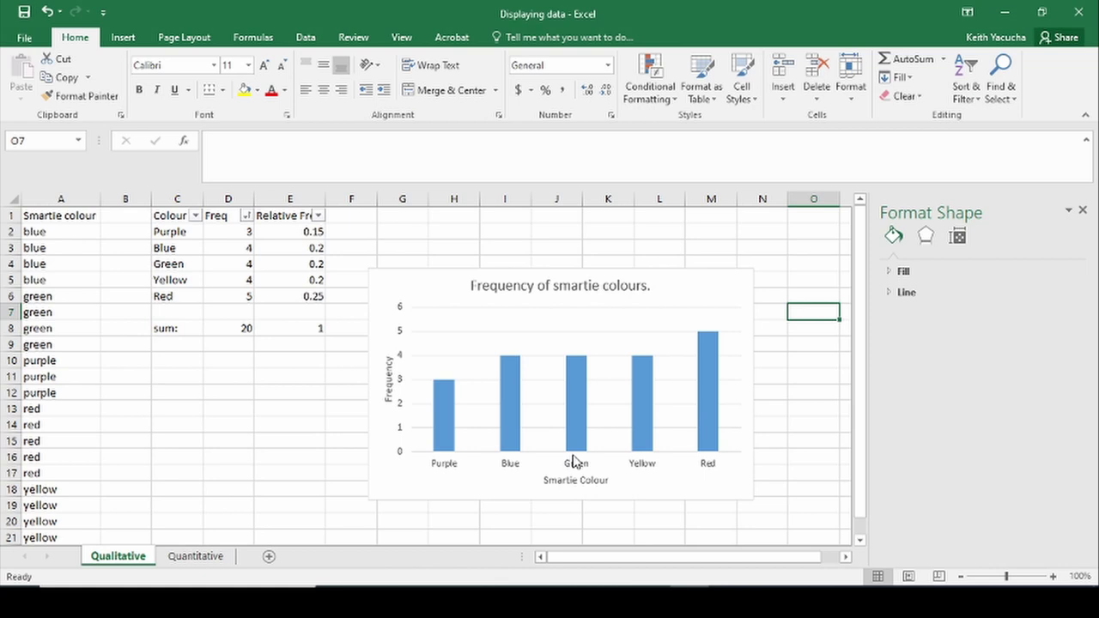
Insert a 2-D pie chart of the colours in C1:C6 and relative frequencies in E1:E6, and move it over the column chart
click(170, 214)
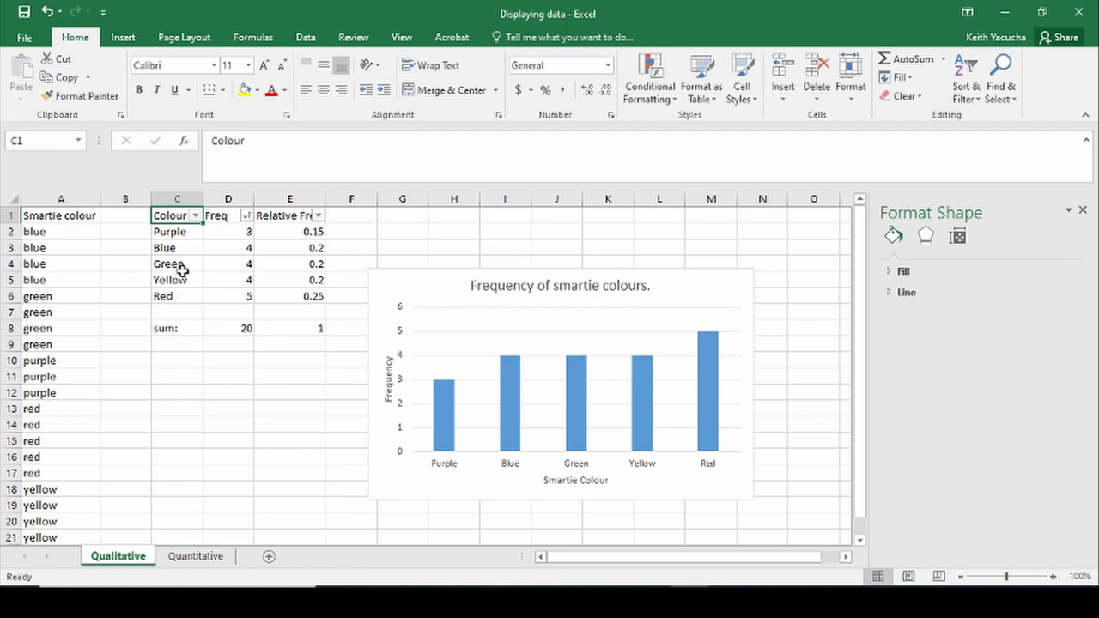
shift+click(181, 296)
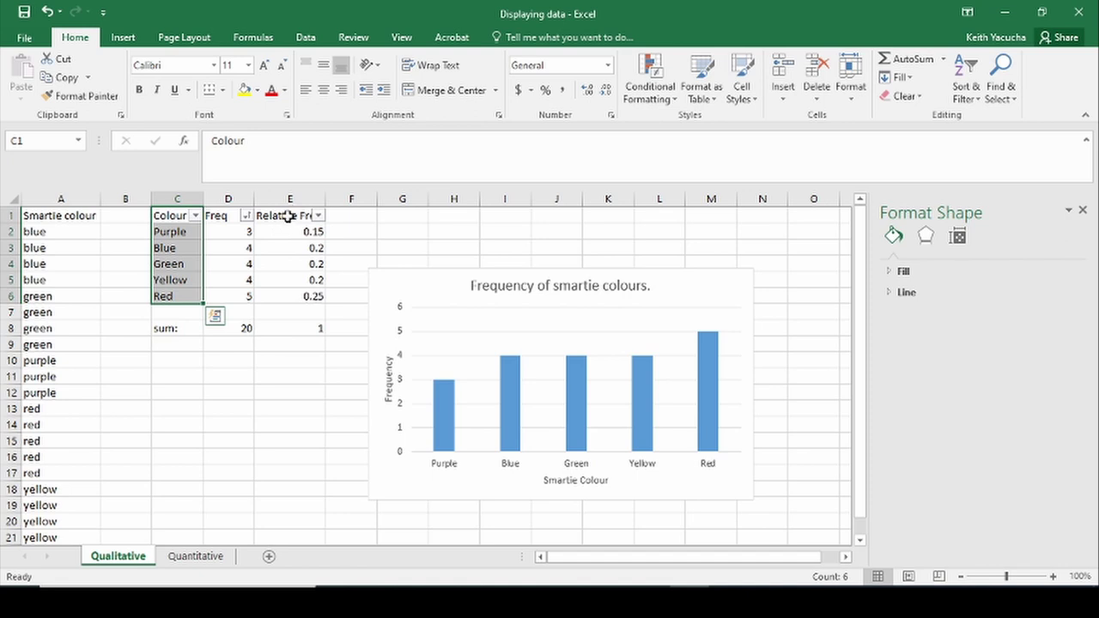
ctrl+click(288, 216)
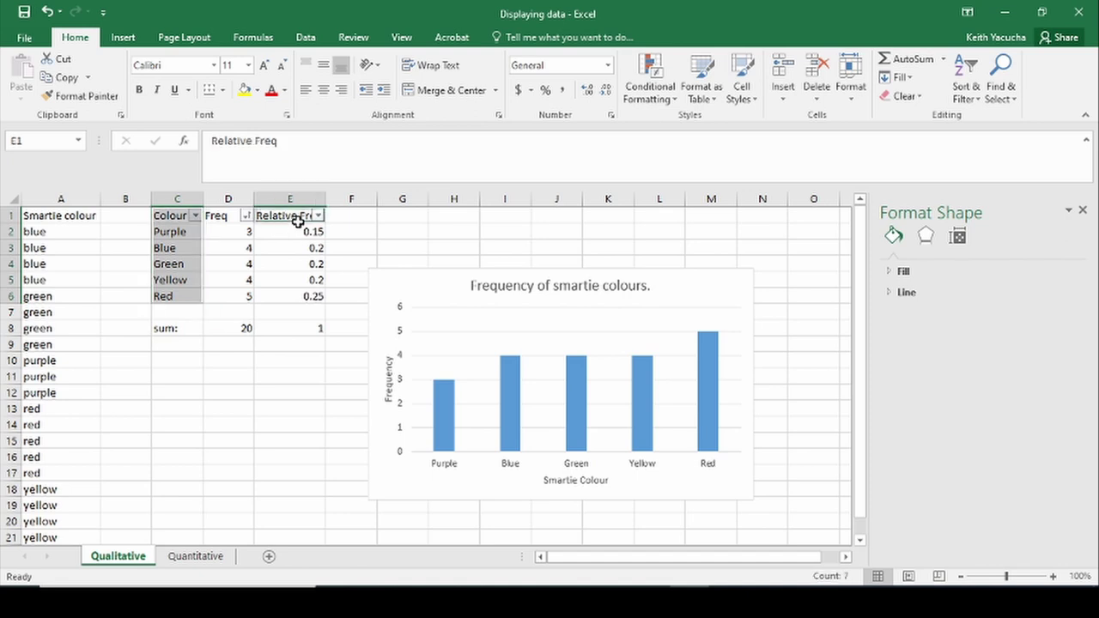
shift+click(300, 298)
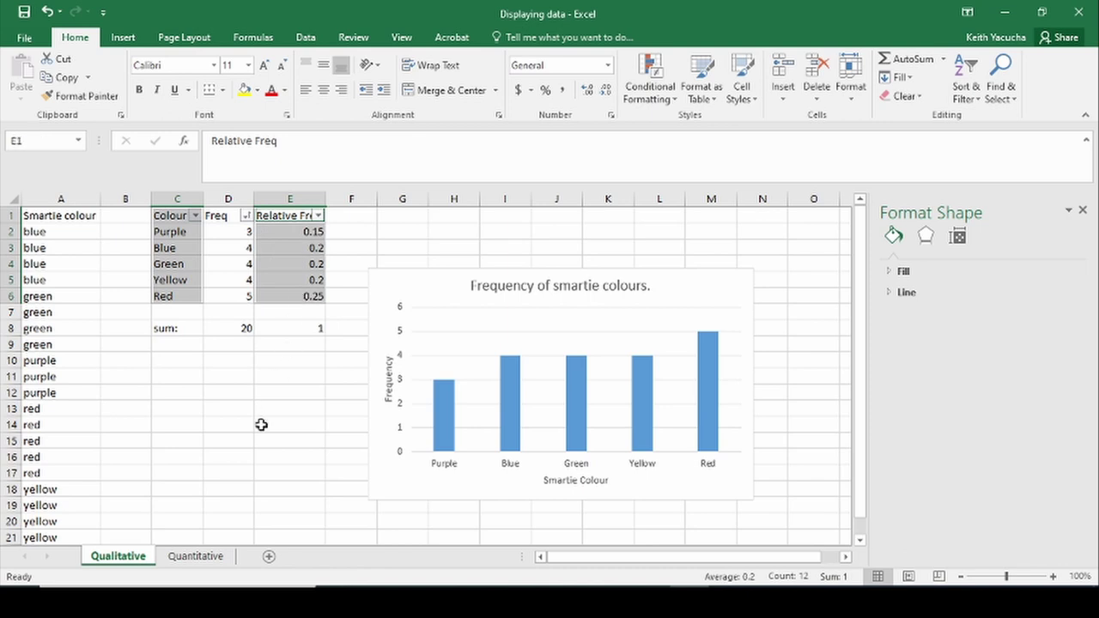
click(125, 37)
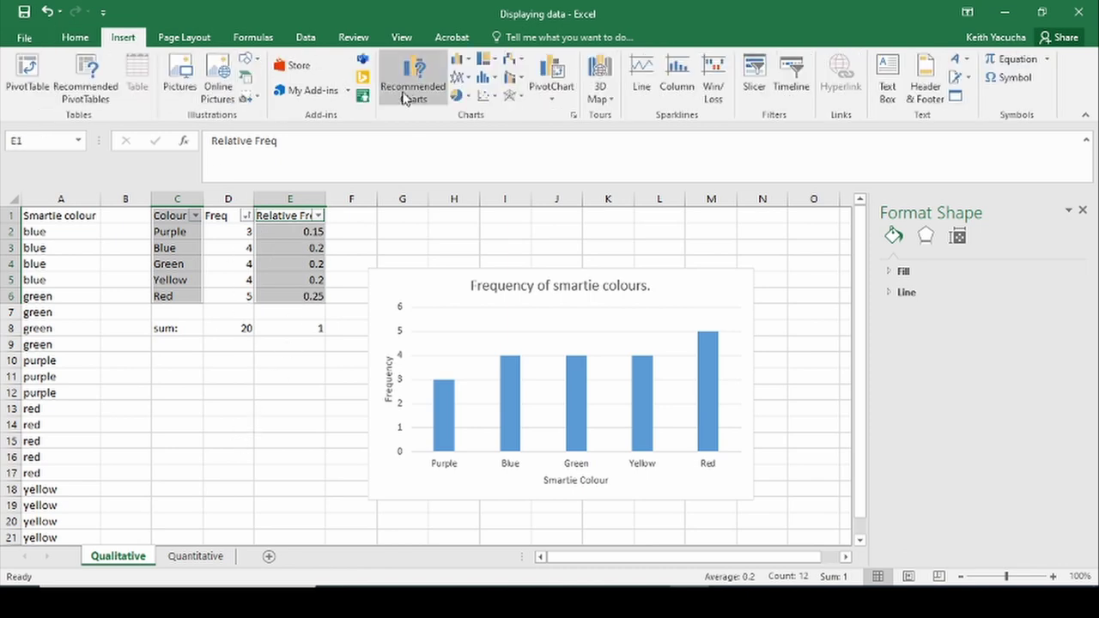
click(458, 98)
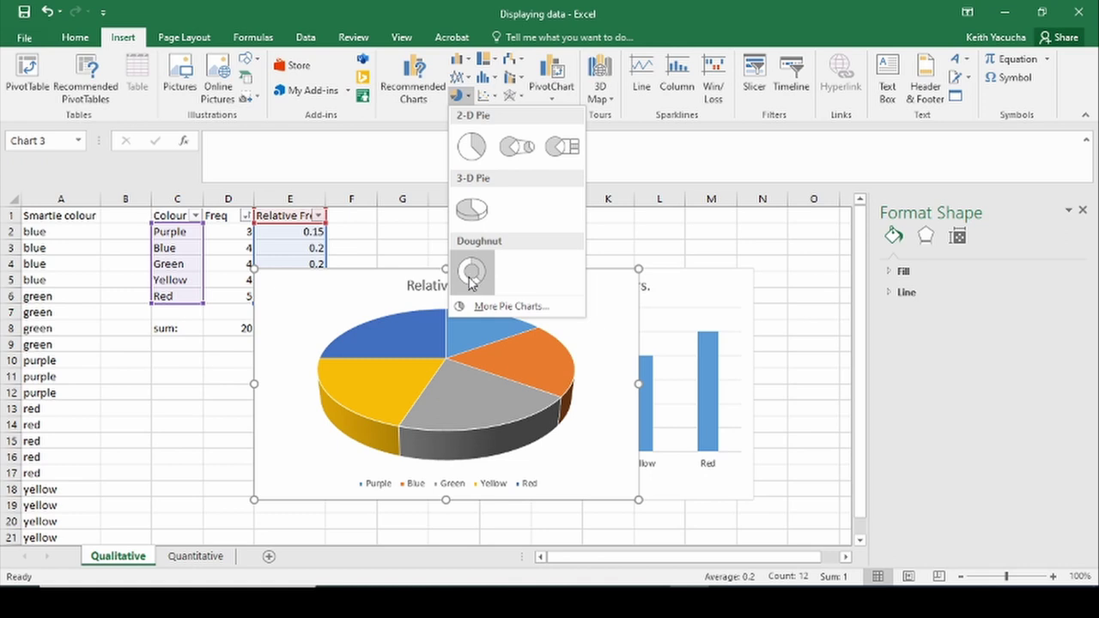
click(472, 147)
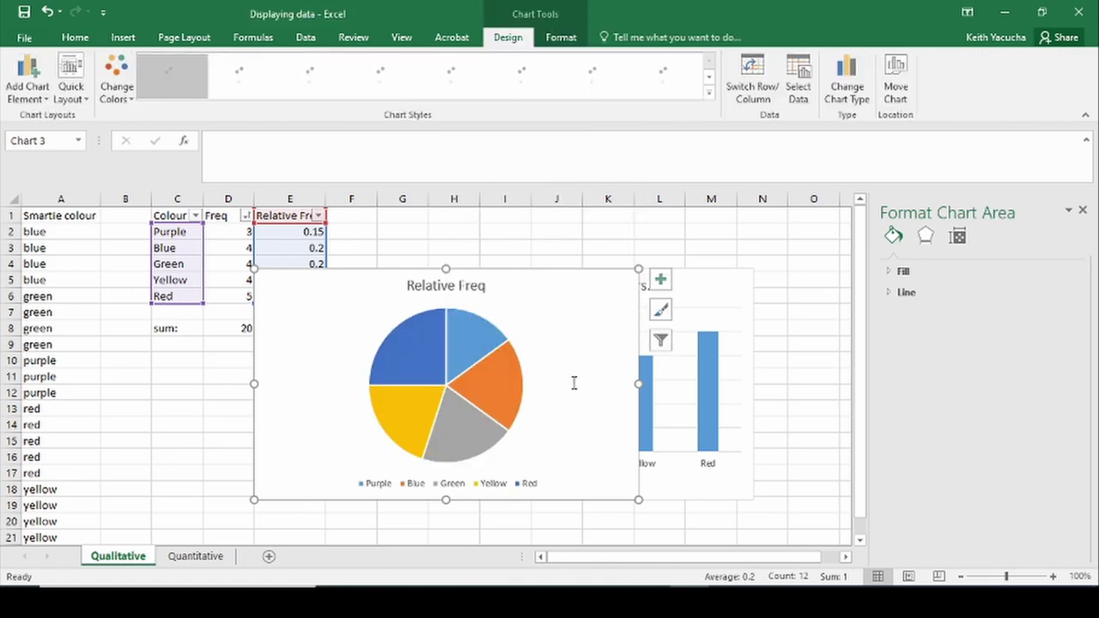
drag(581, 326, 695, 317)
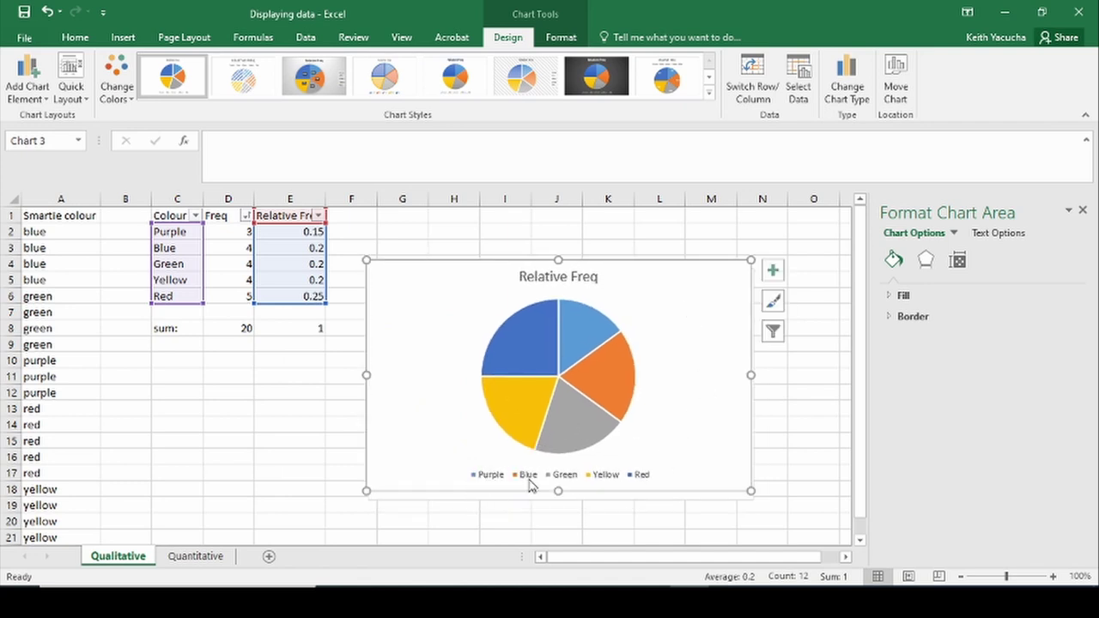
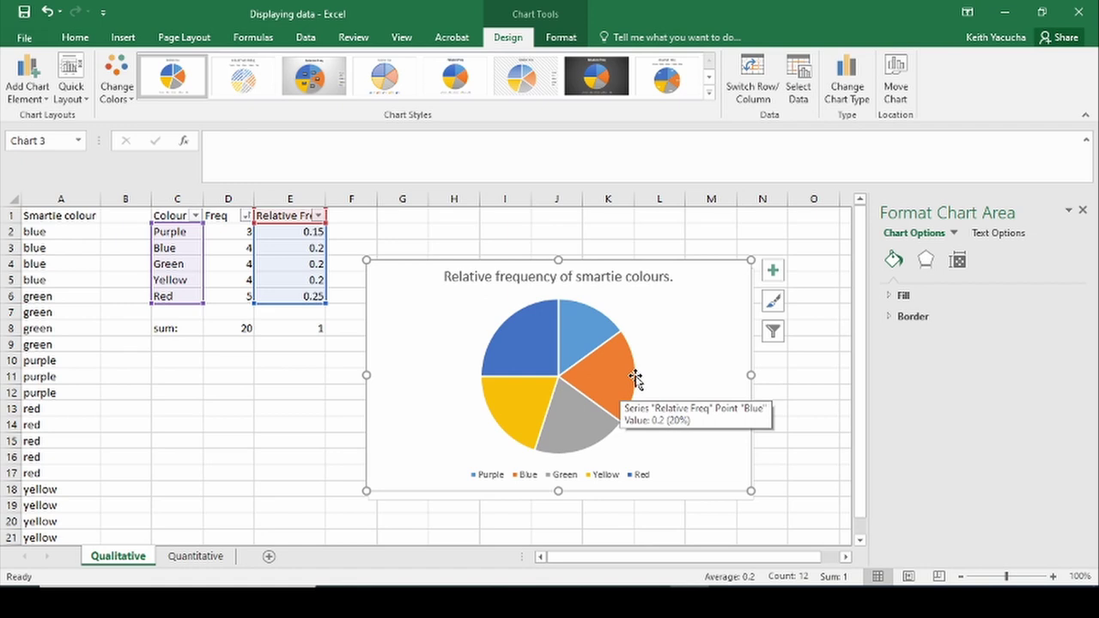
Fill the pie chart's Red slice with the standard purple colour
click(524, 338)
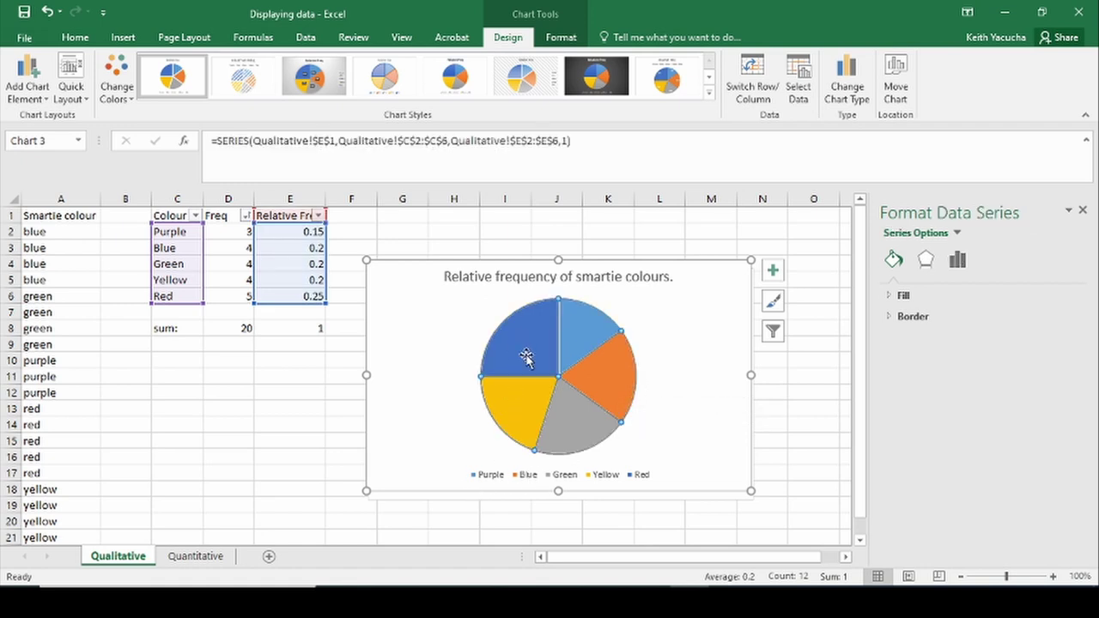
click(523, 357)
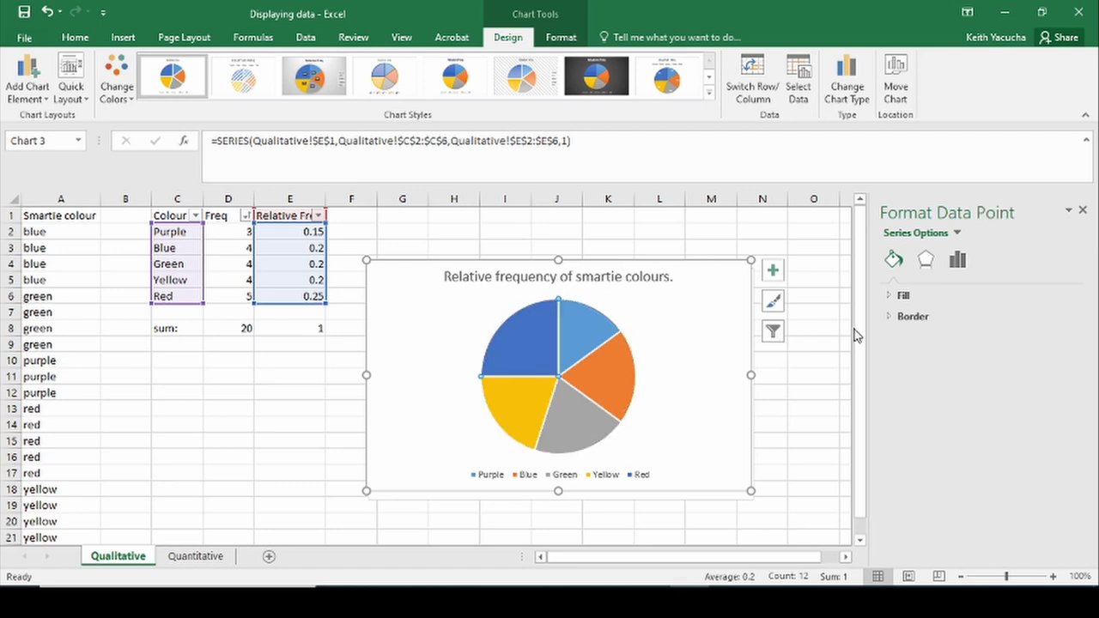
click(890, 295)
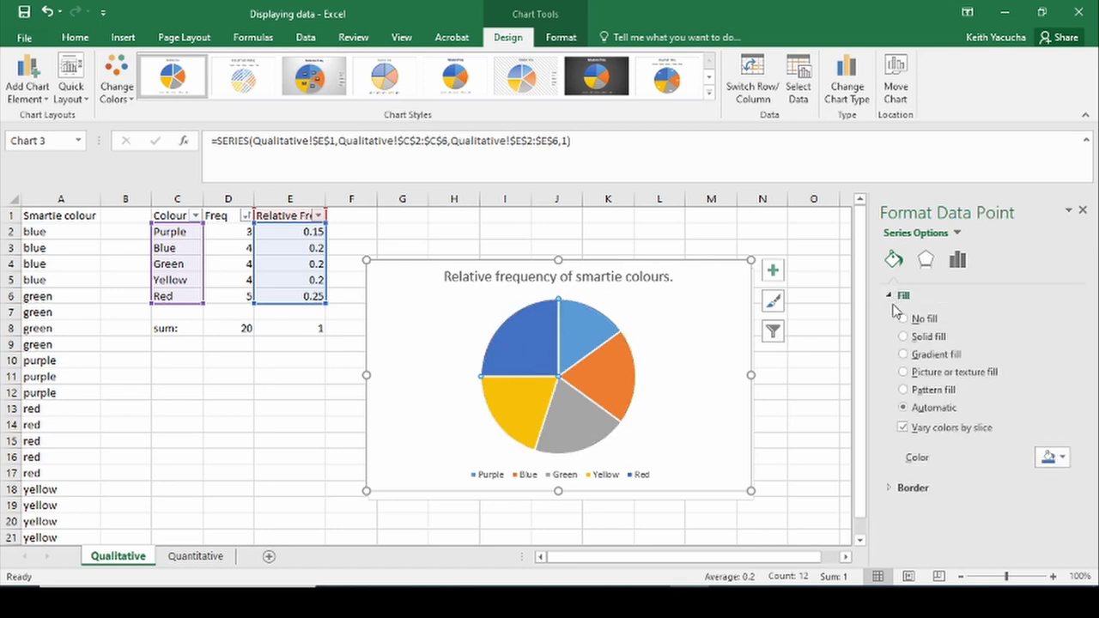
click(1063, 459)
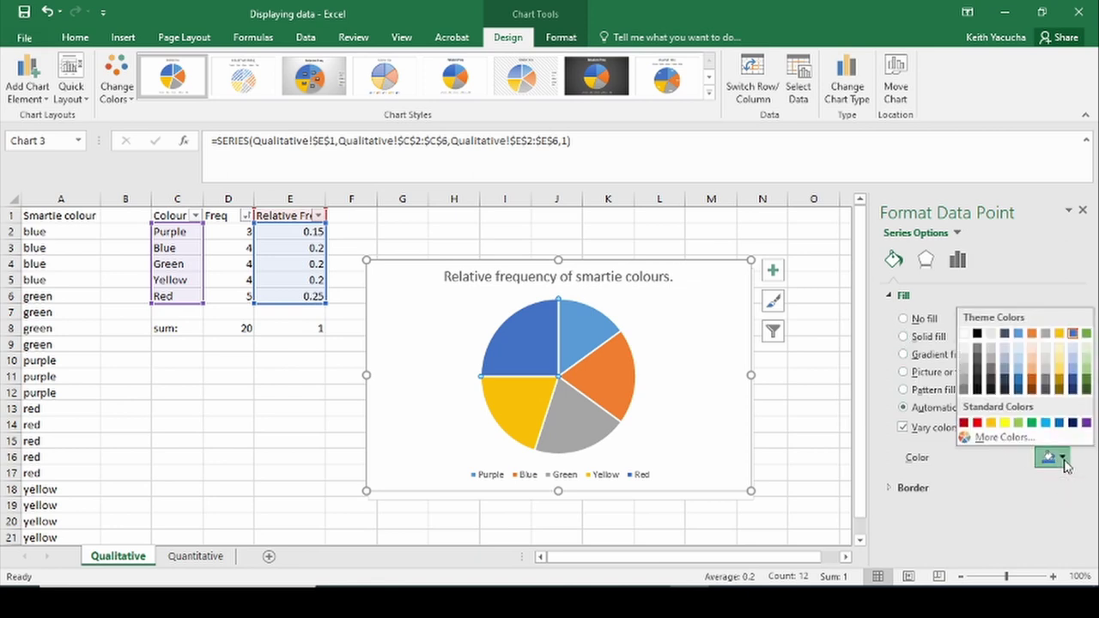
click(1087, 422)
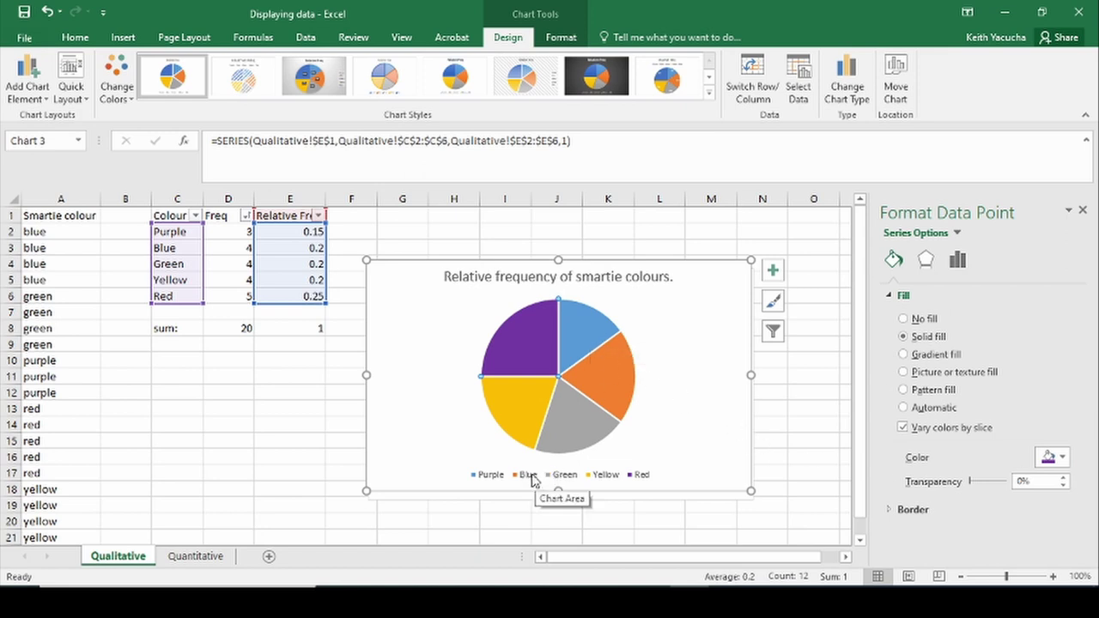
Fill the pie chart's Blue slice with the standard light blue colour
click(612, 369)
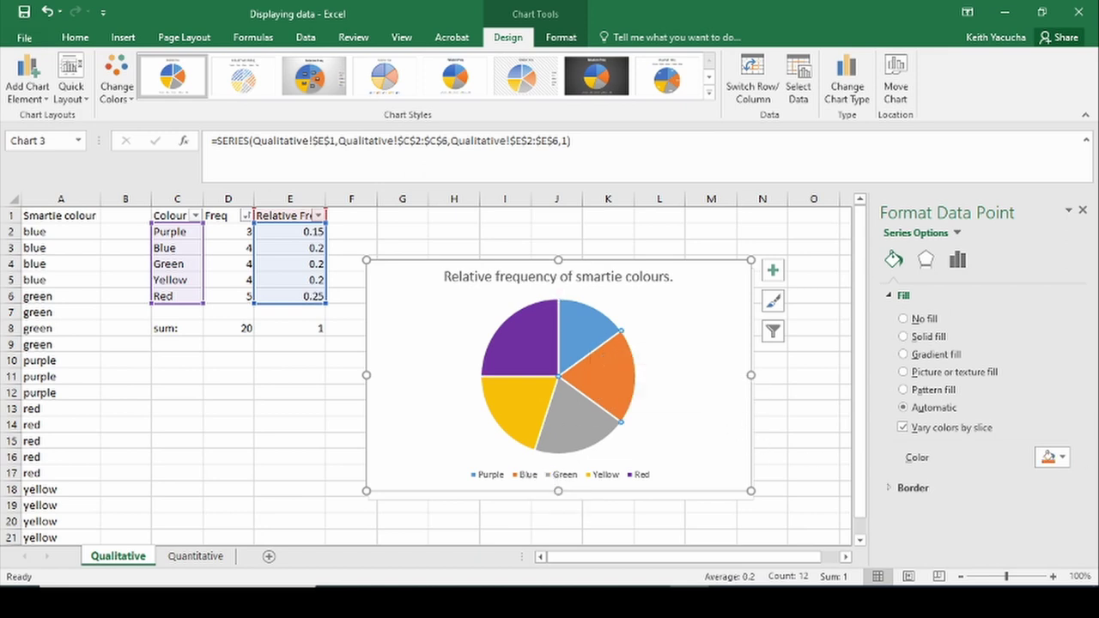
click(1056, 457)
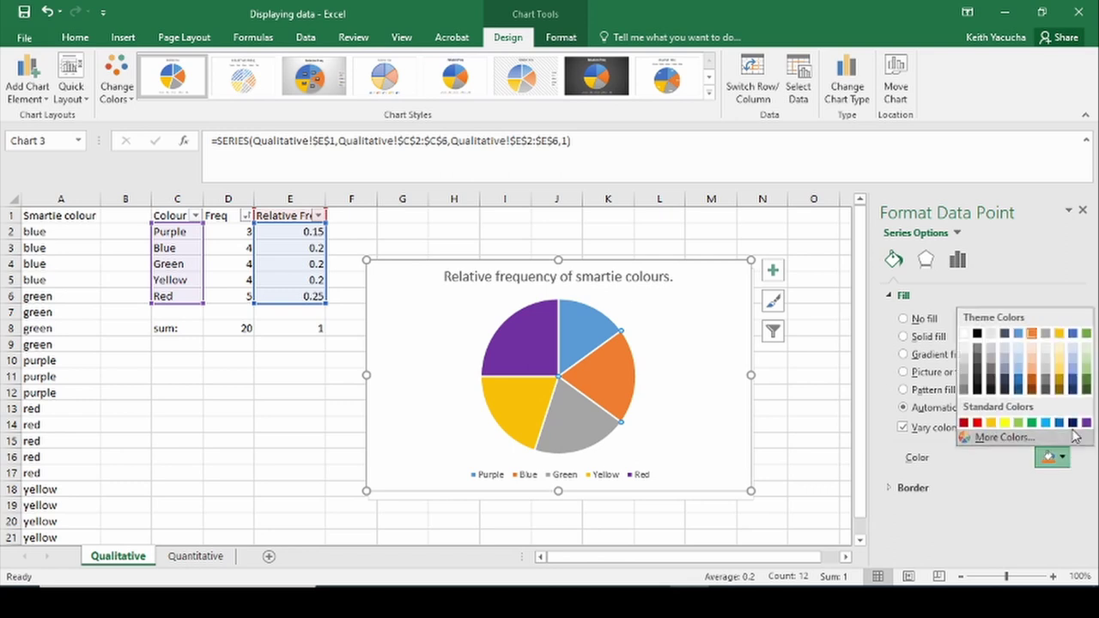
click(1047, 423)
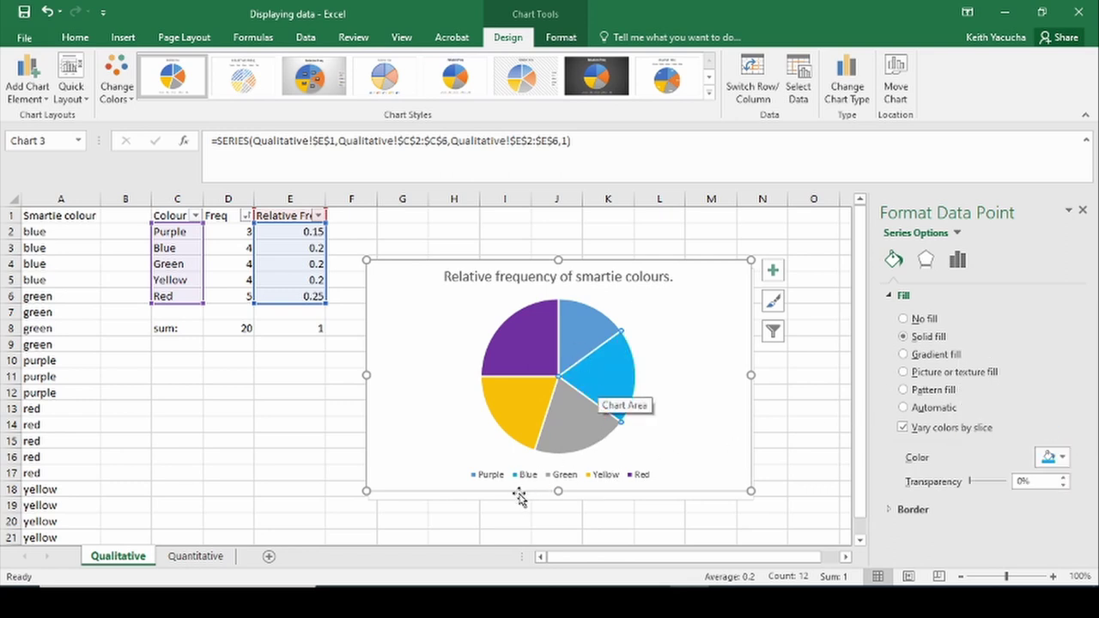
Fill the pie chart's Red slice with the standard red colour
mouse_move(591, 322)
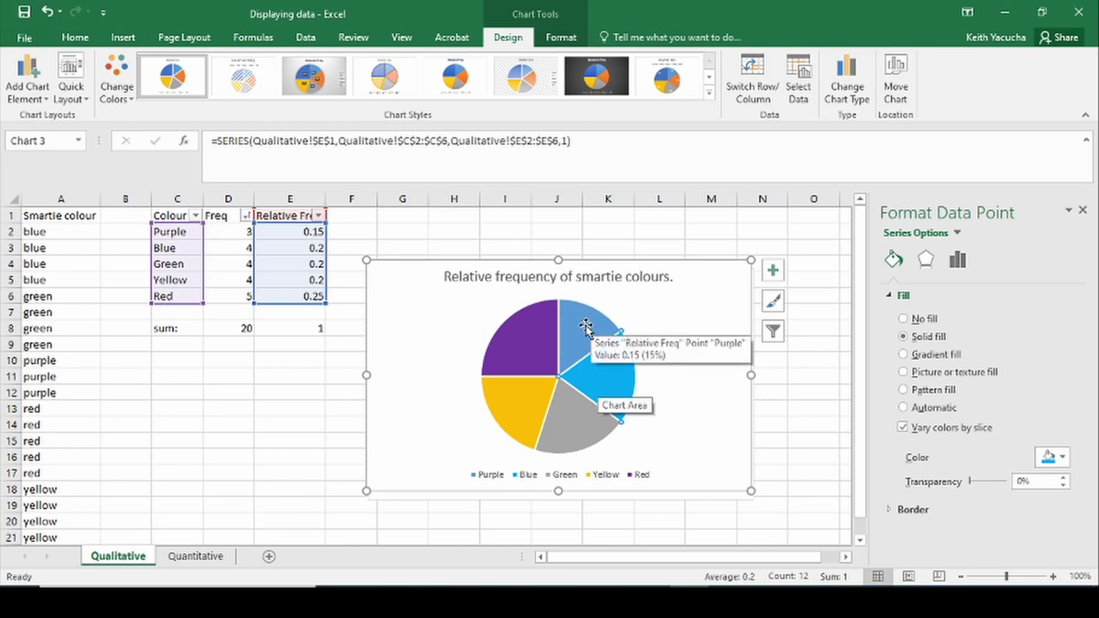
click(524, 345)
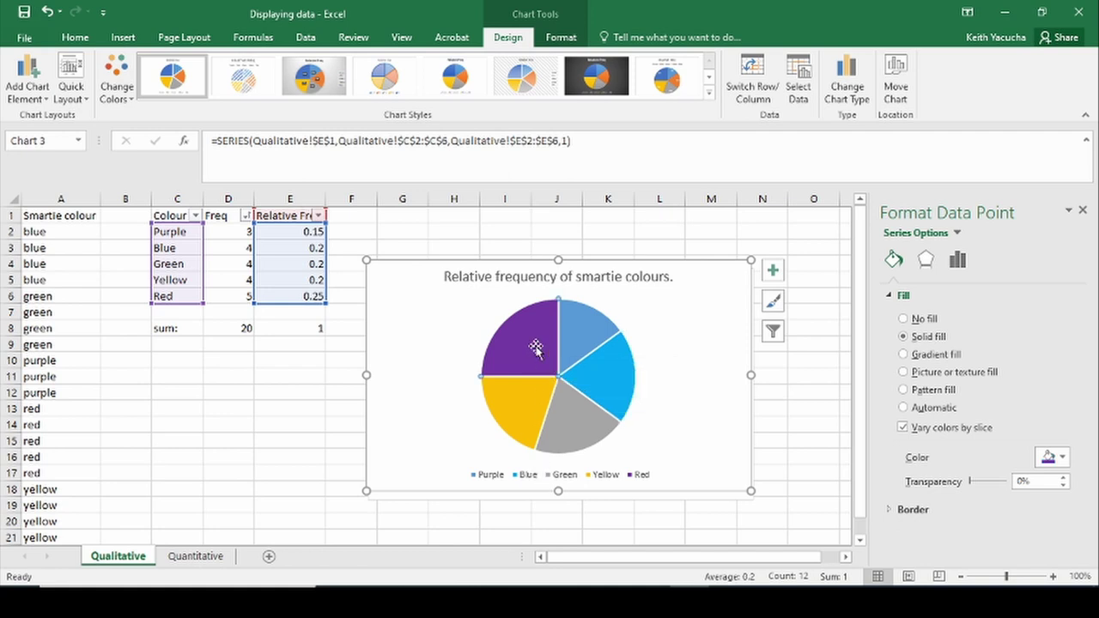
mouse_move(535, 346)
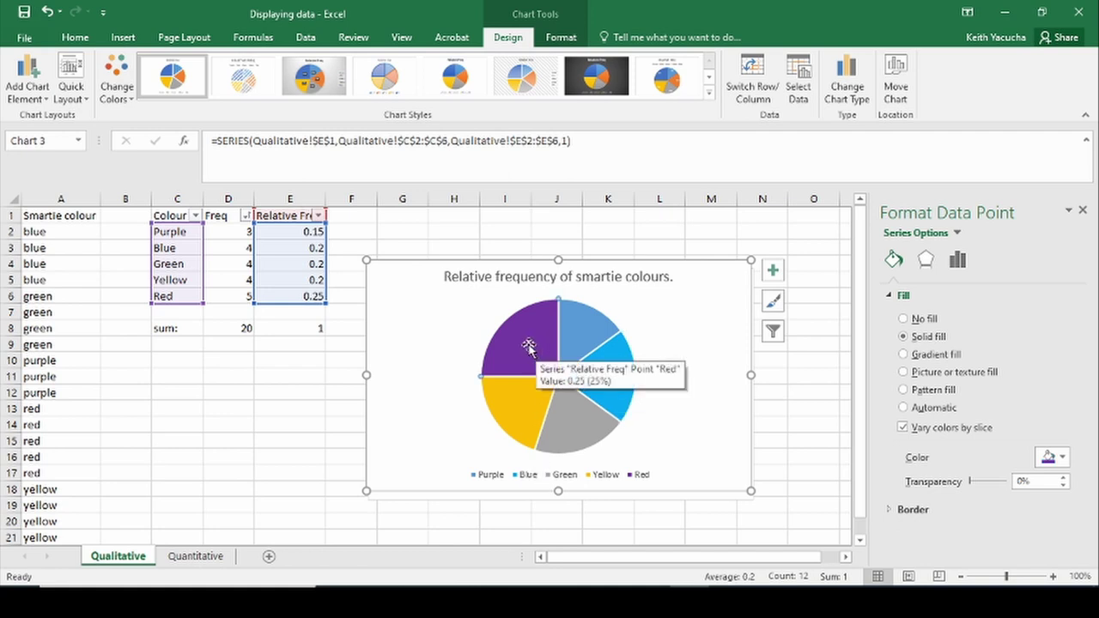
click(1048, 453)
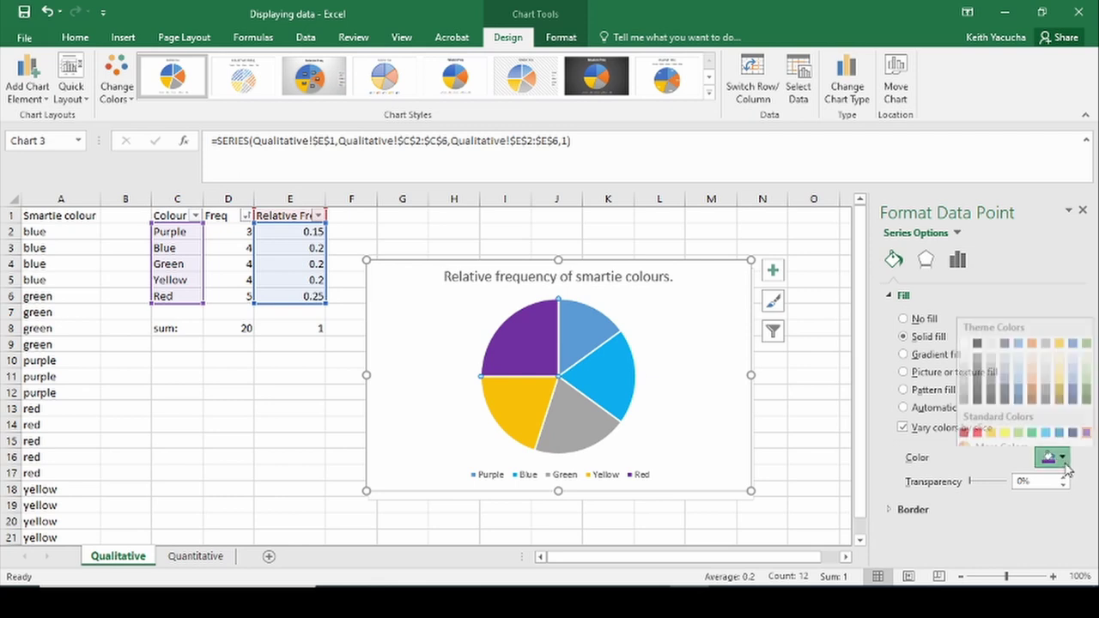
click(977, 423)
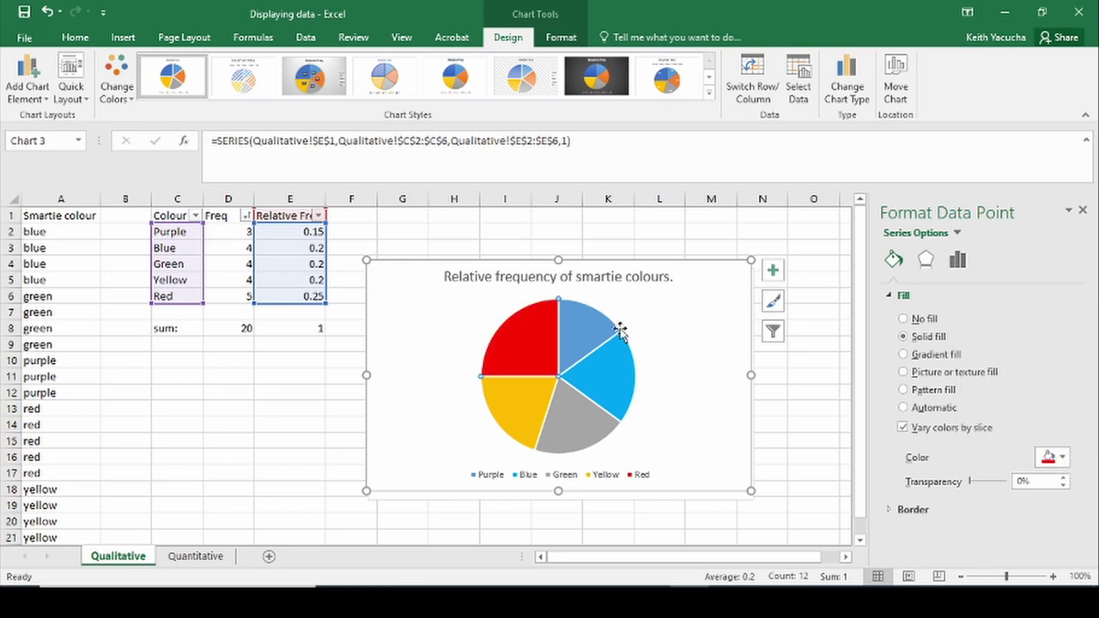
Fill the pie chart's Purple slice with the standard purple colour
click(583, 333)
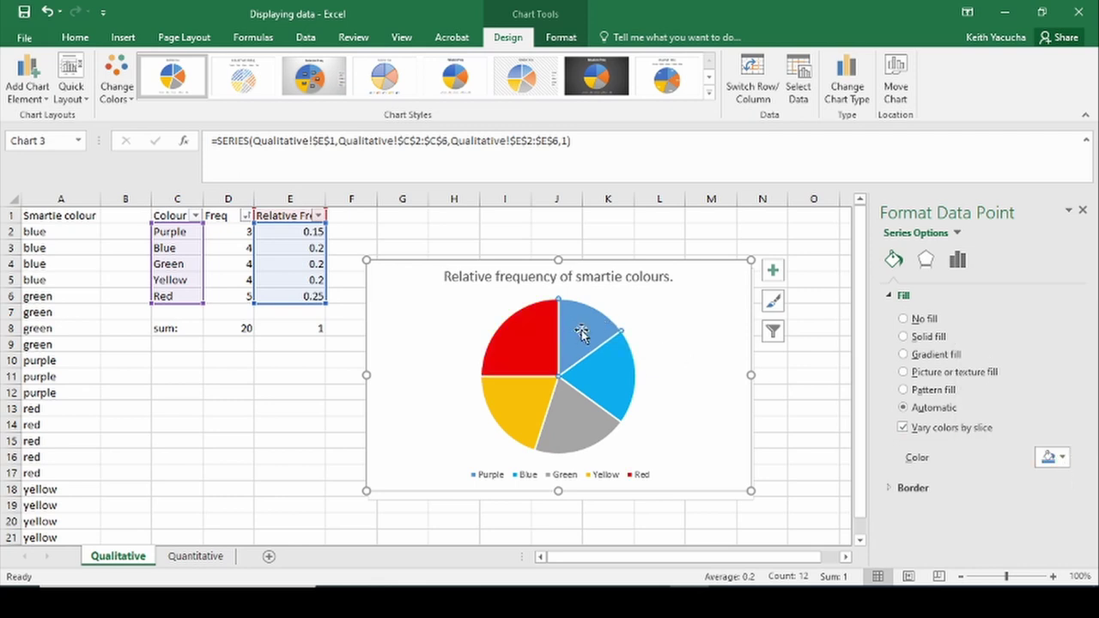
click(1053, 457)
click(1087, 423)
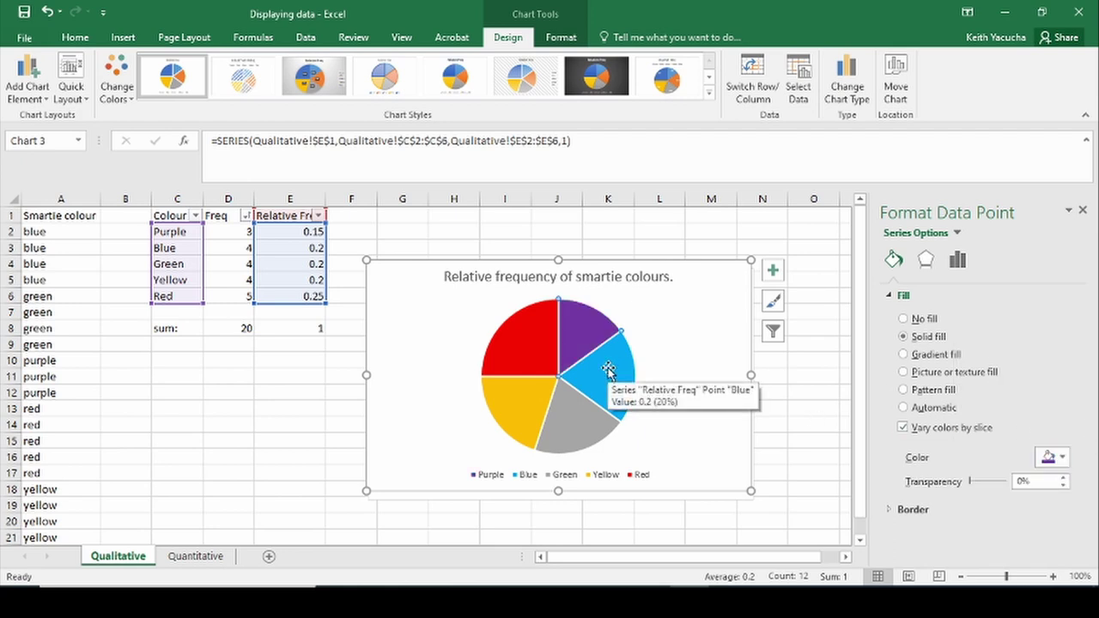
Fill the pie chart's Green slice with the standard green colour
click(573, 431)
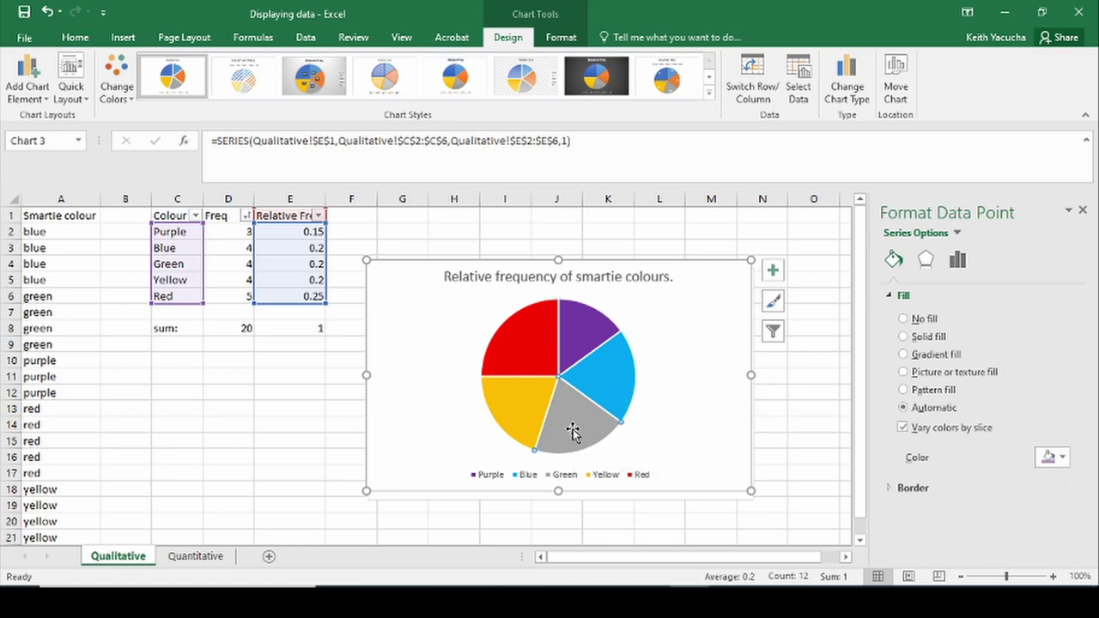
click(1063, 461)
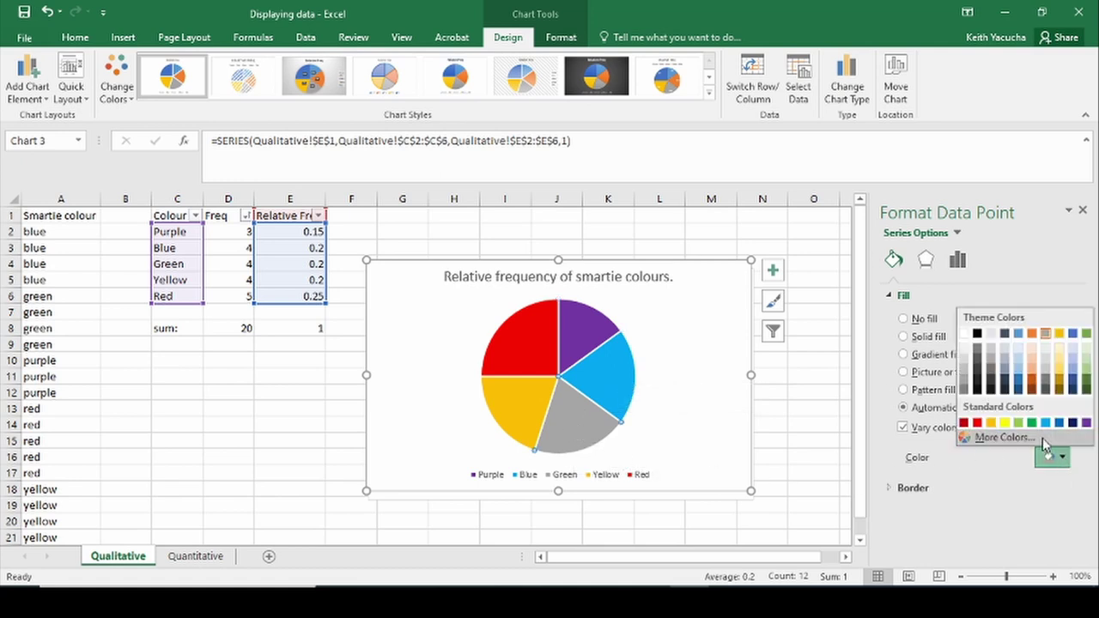
click(1030, 427)
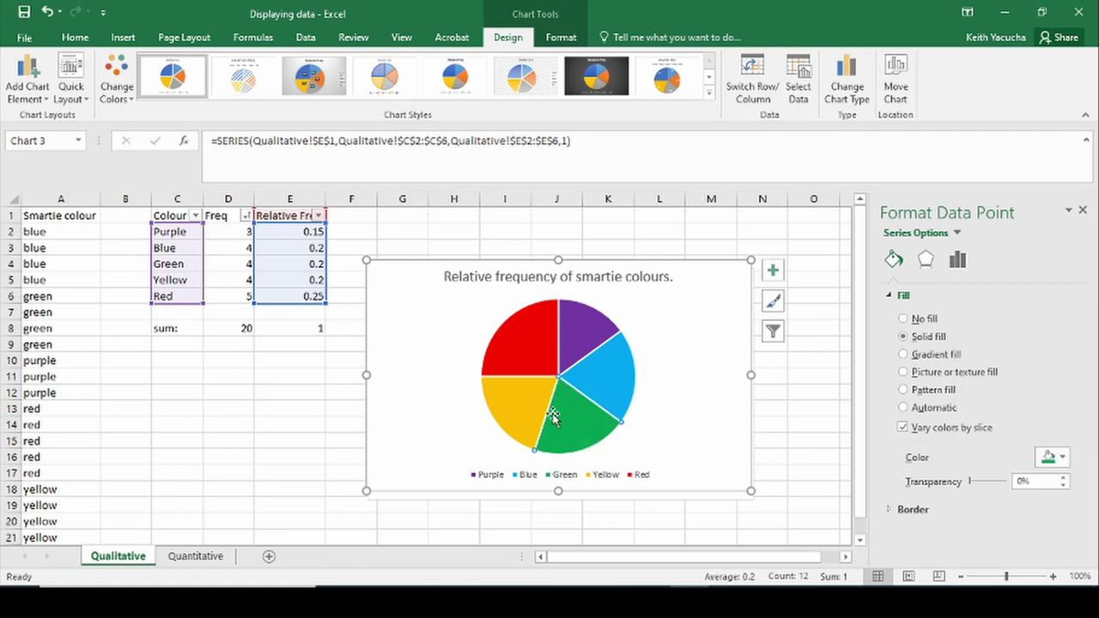
click(524, 412)
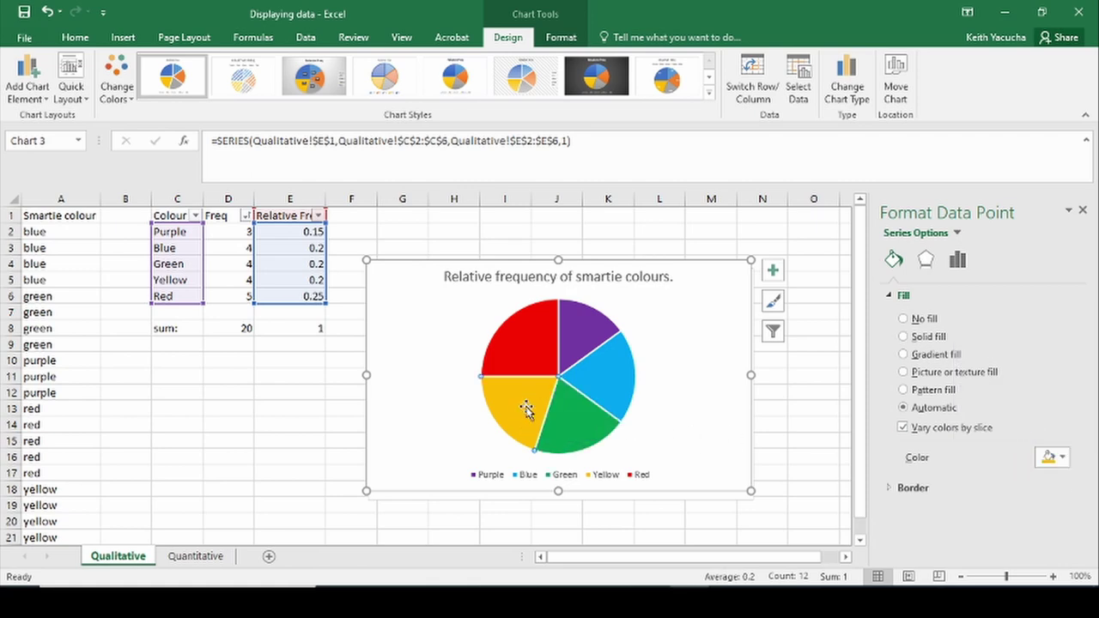
mouse_move(531, 415)
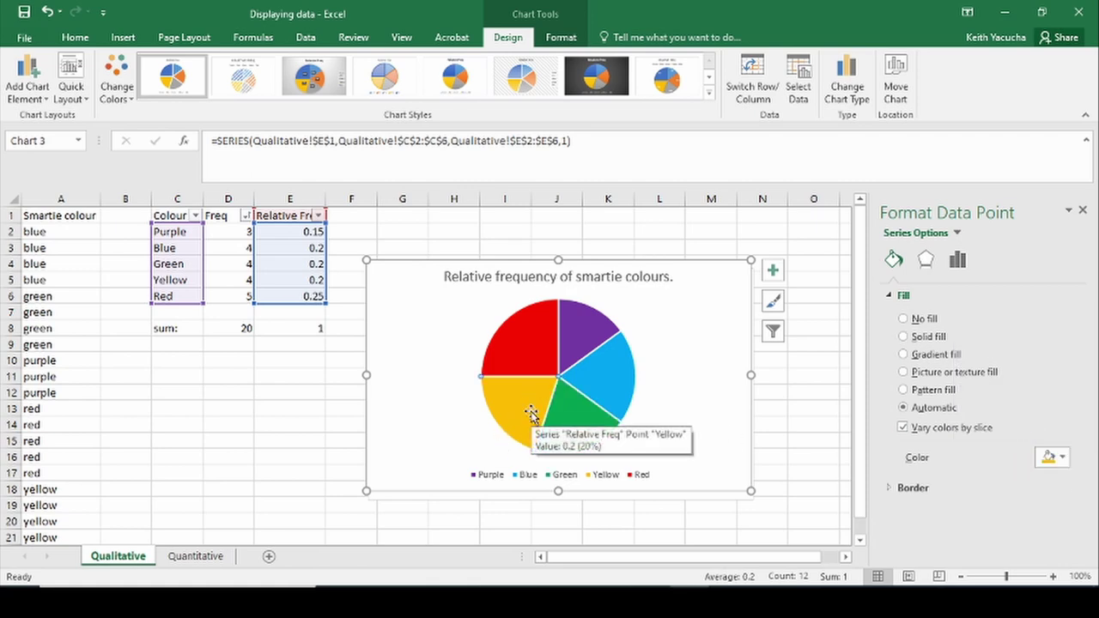
click(449, 423)
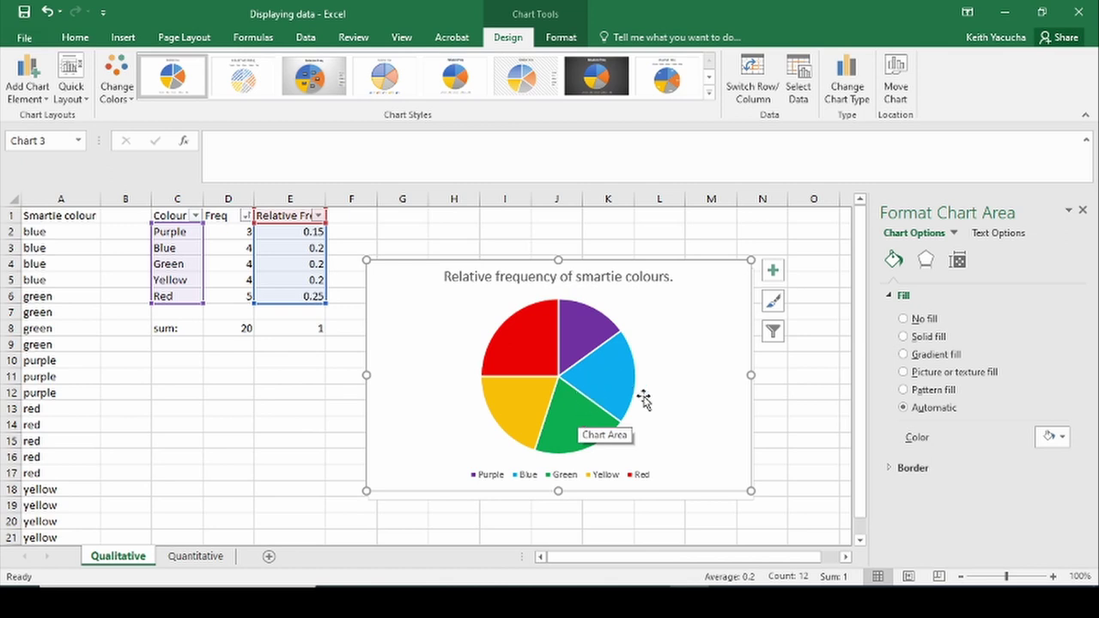
Move the pie chart off the column chart so the two charts sit side by side
click(789, 405)
drag(712, 435, 332, 440)
drag(719, 287, 786, 278)
drag(385, 316, 410, 312)
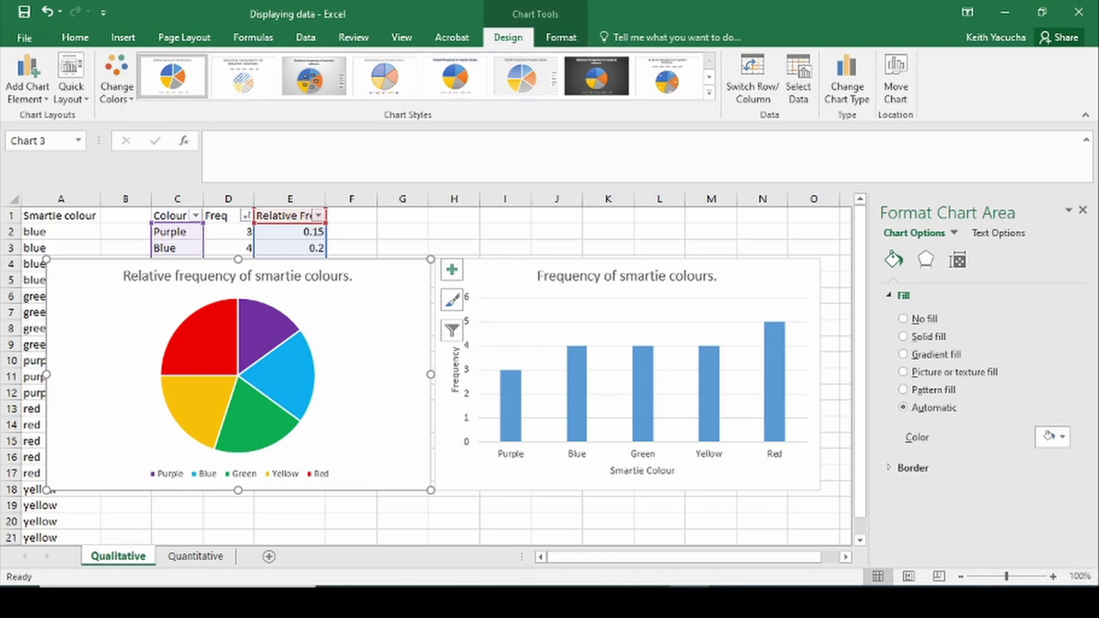
Open the Quantitative sheet and look through the Height (cm) data in column A
key(ctrl+Page_Down)
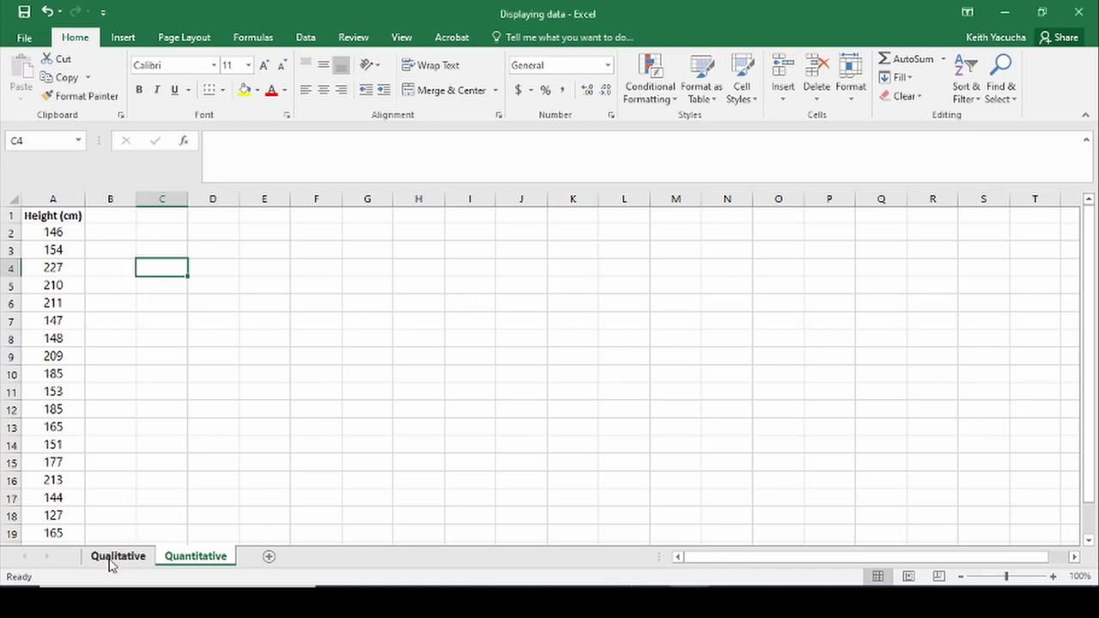
click(142, 563)
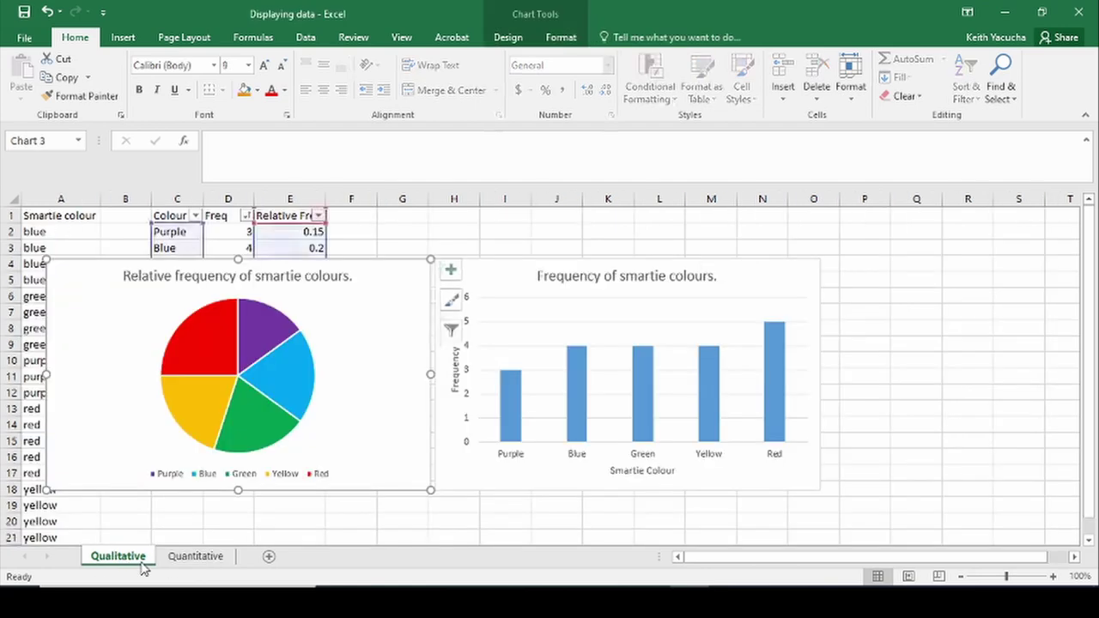
click(202, 561)
click(245, 486)
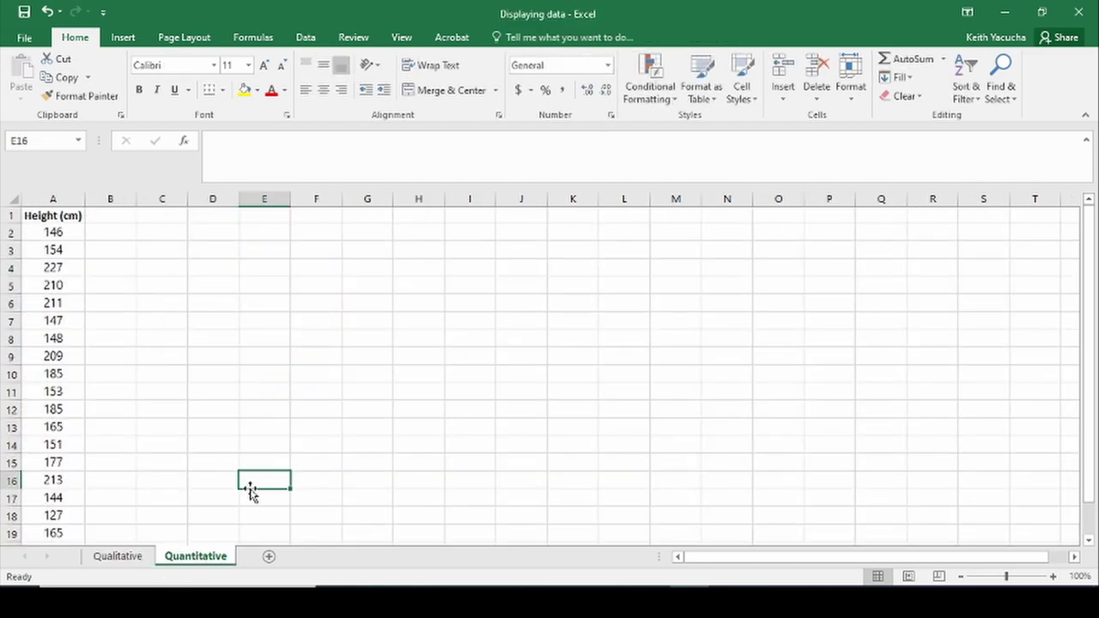
click(69, 234)
scroll(67, 230, down, 1)
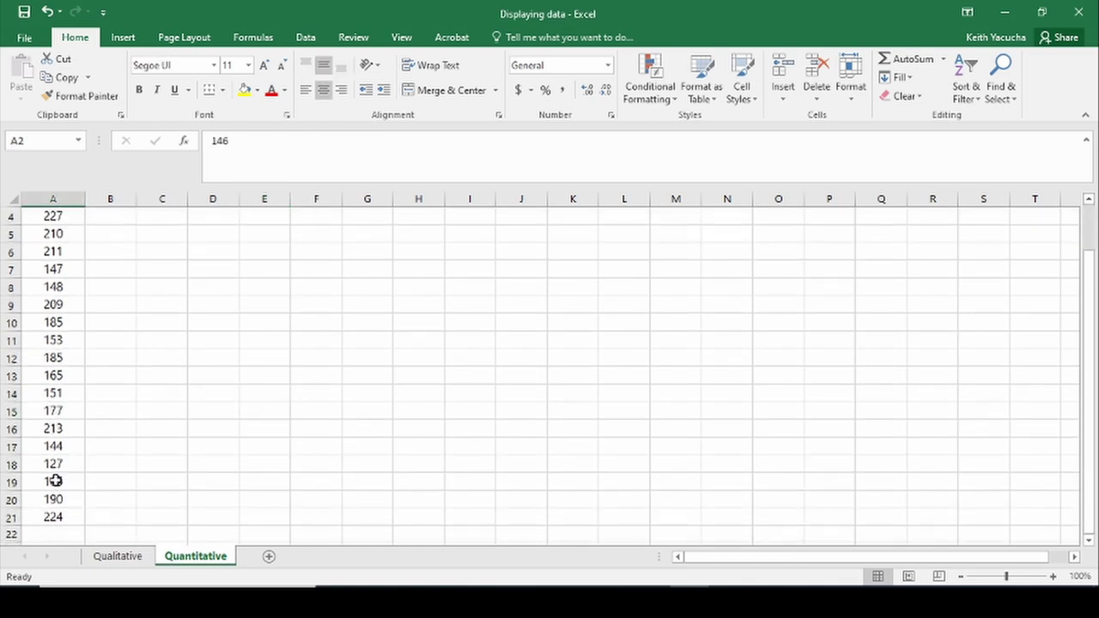
scroll(53, 473, up, 1)
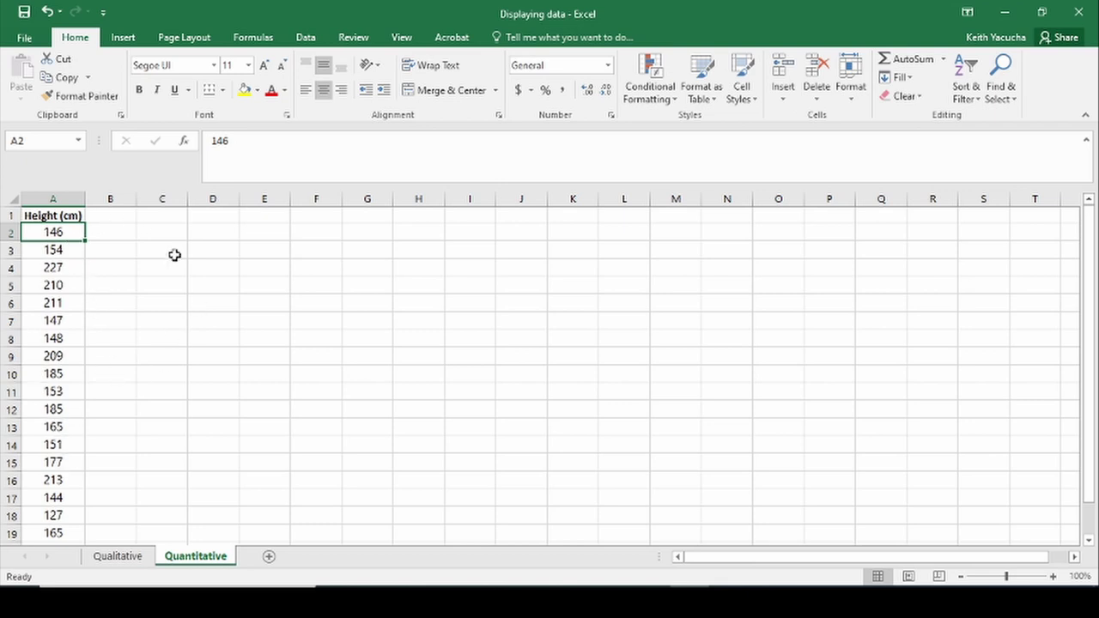
Insert a histogram of the Height (cm) data in A1:A21 and move it to about columns K to R
click(52, 215)
scroll(82, 262, down, 1)
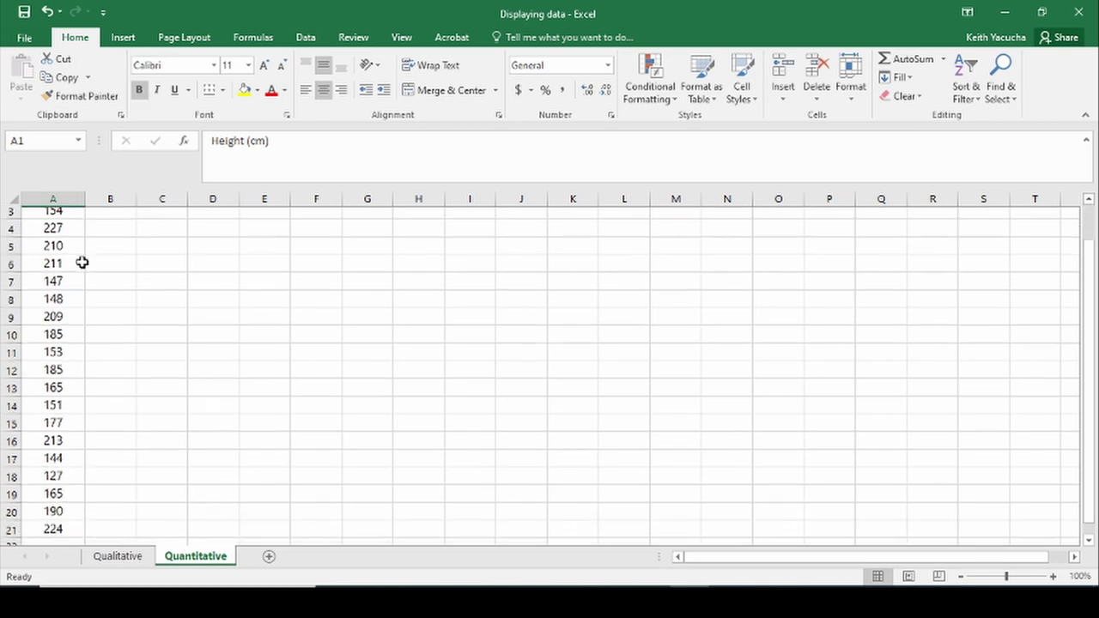
scroll(82, 262, down, 2)
shift+click(52, 463)
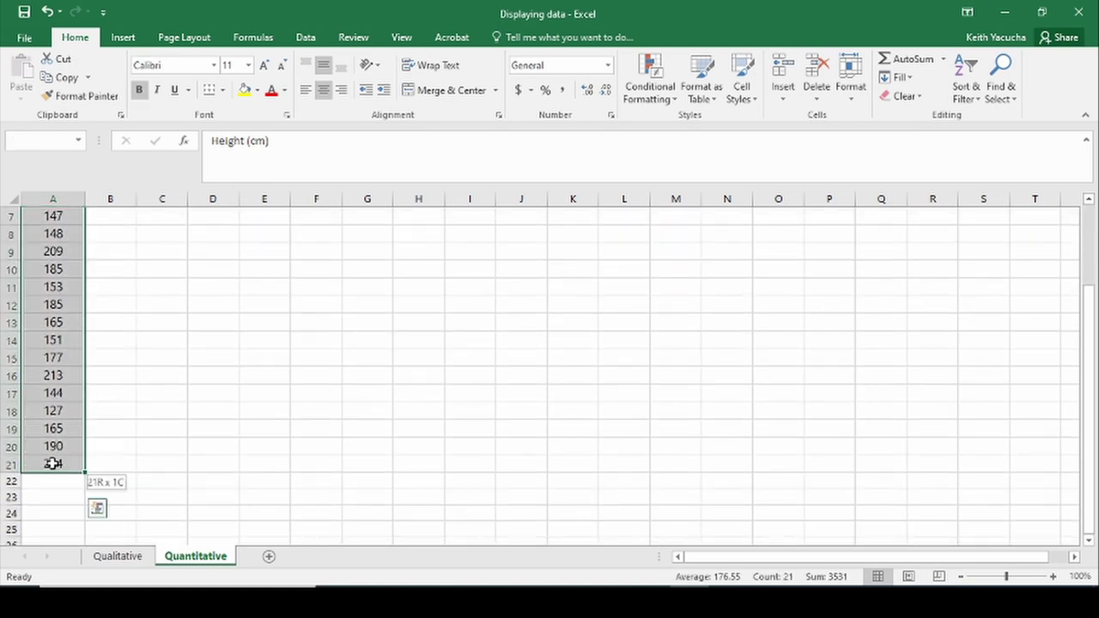
scroll(359, 443, up, 3)
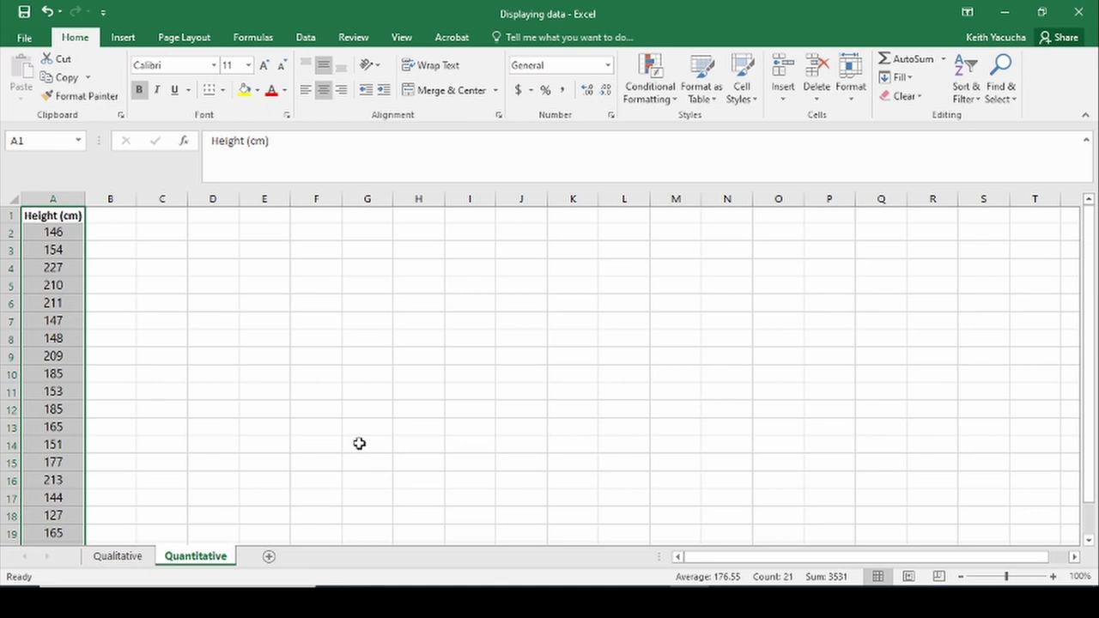
click(133, 39)
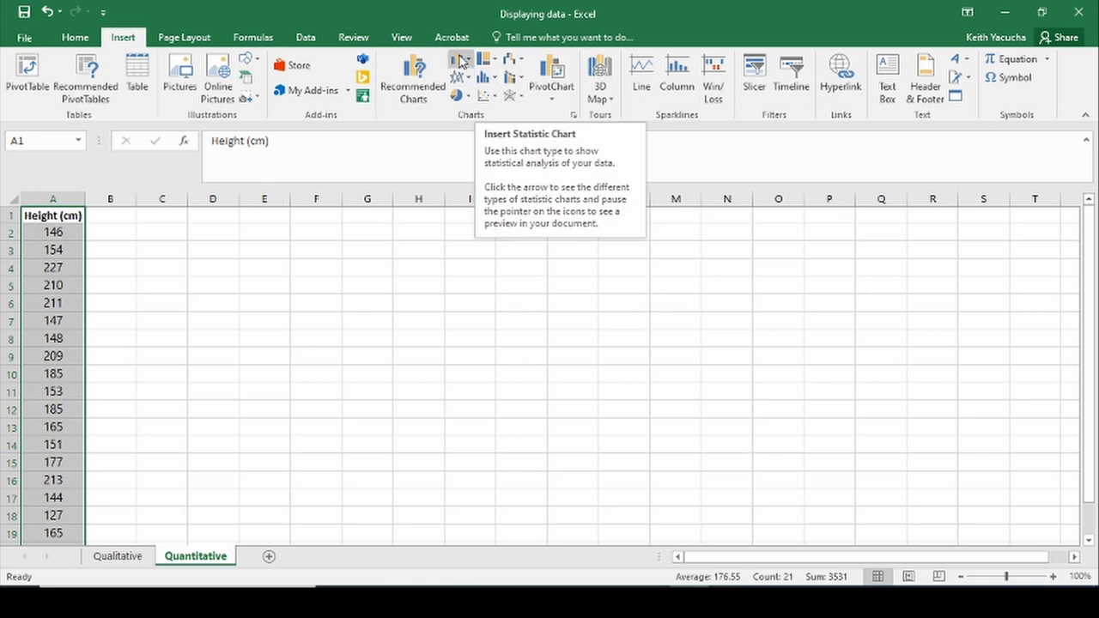
click(573, 115)
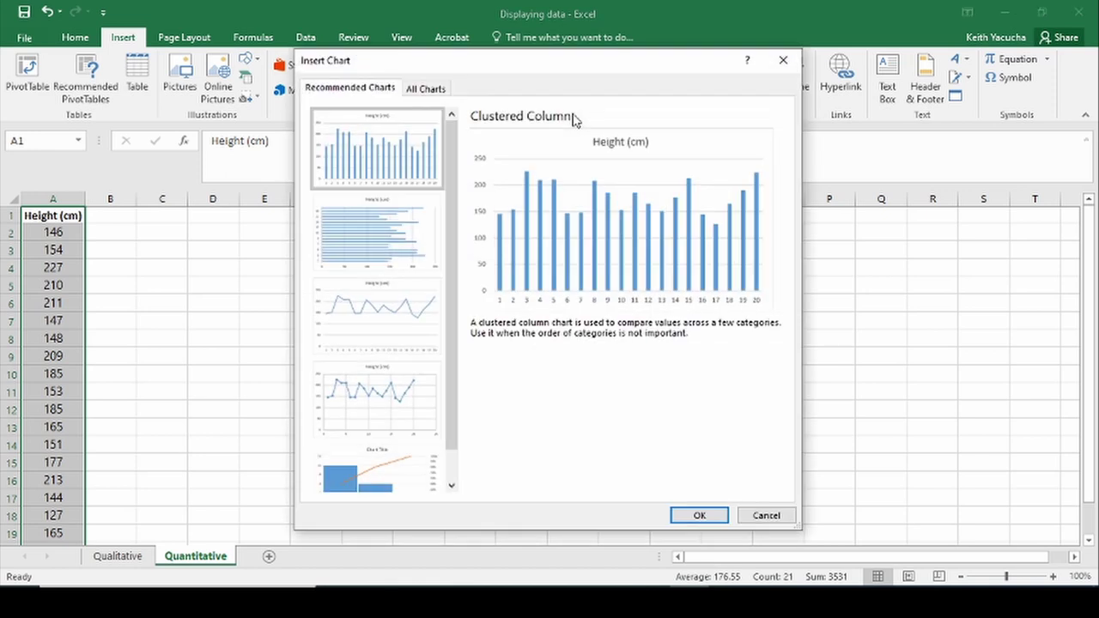
click(441, 91)
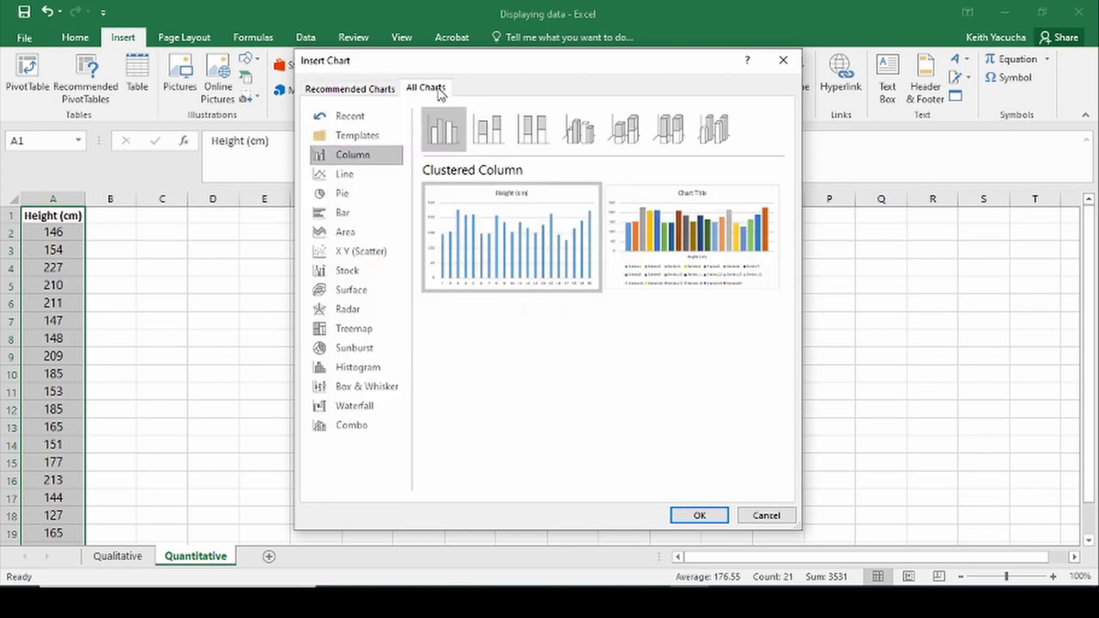
click(361, 370)
mouse_move(466, 228)
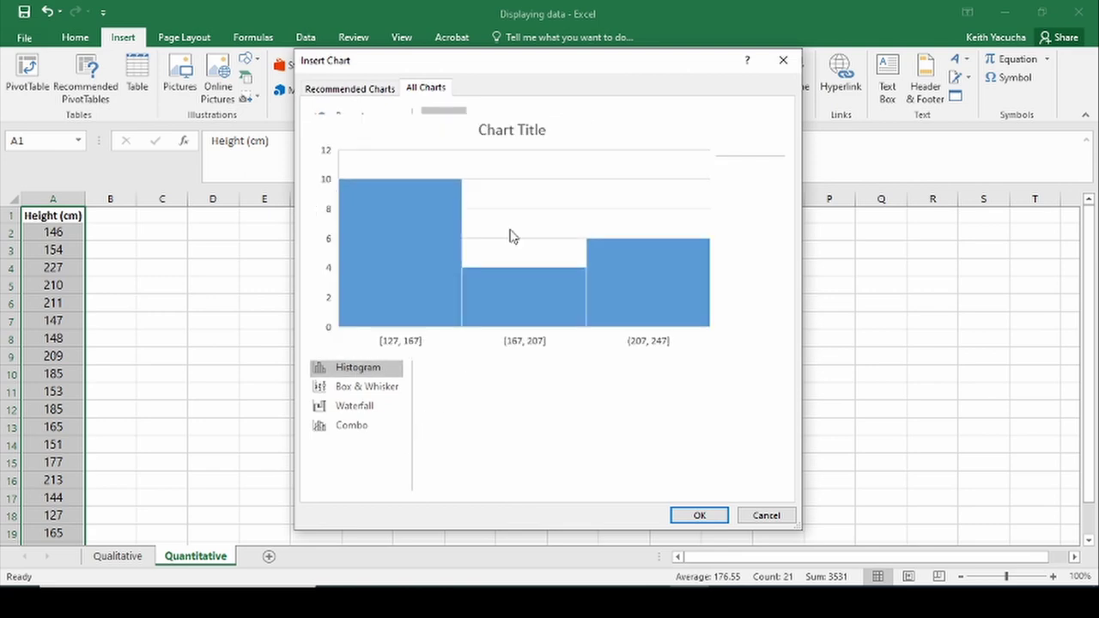
click(709, 517)
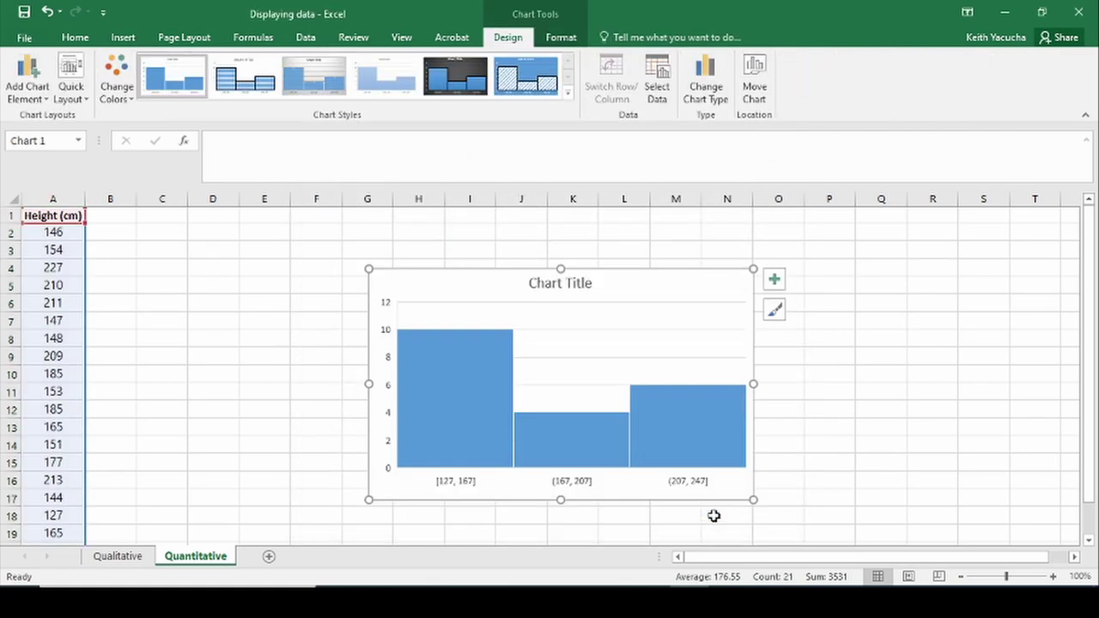
mouse_move(682, 294)
mouse_down()
mouse_move(778, 287)
mouse_move(784, 259)
mouse_up()
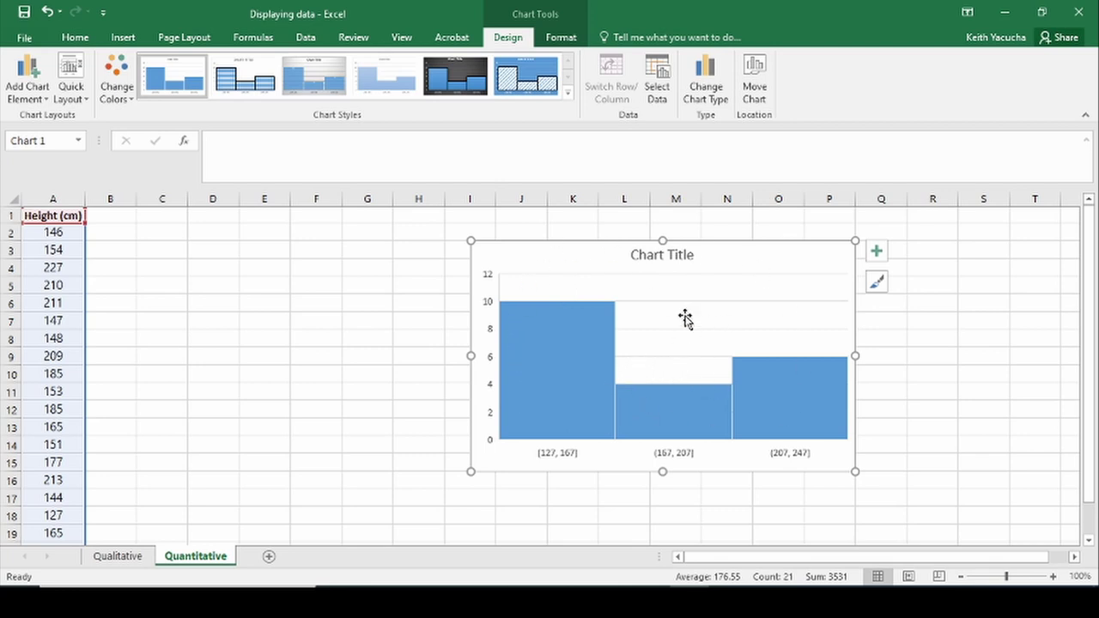
drag(764, 263, 867, 249)
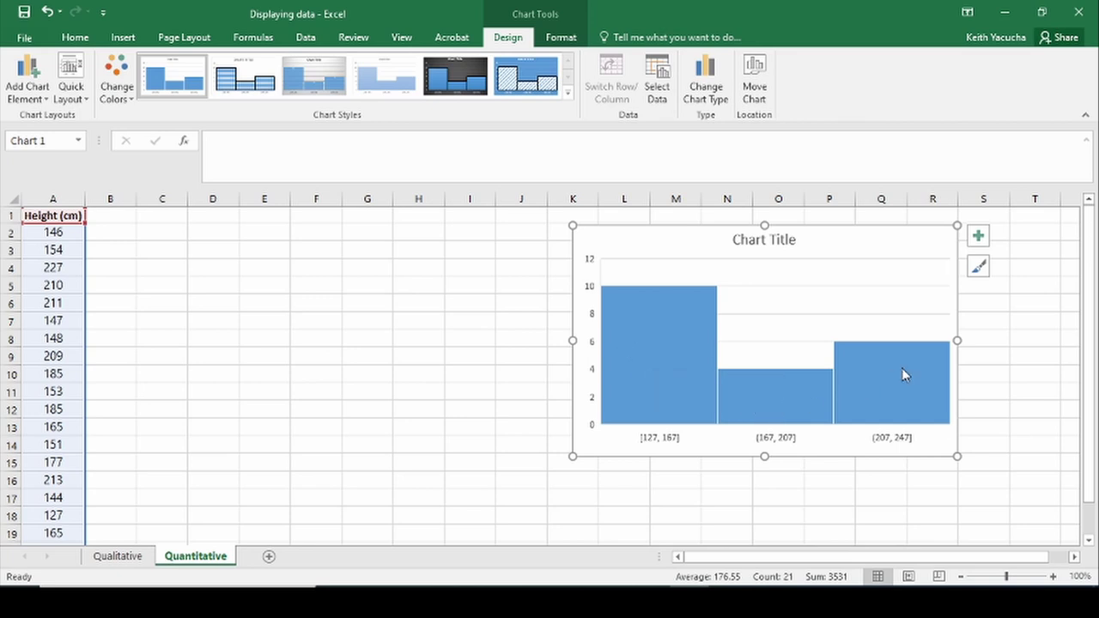
Record the sample size with the label n in B2 and 20 in C2, checking it against the heights in A2:A21
click(126, 232)
text(n)
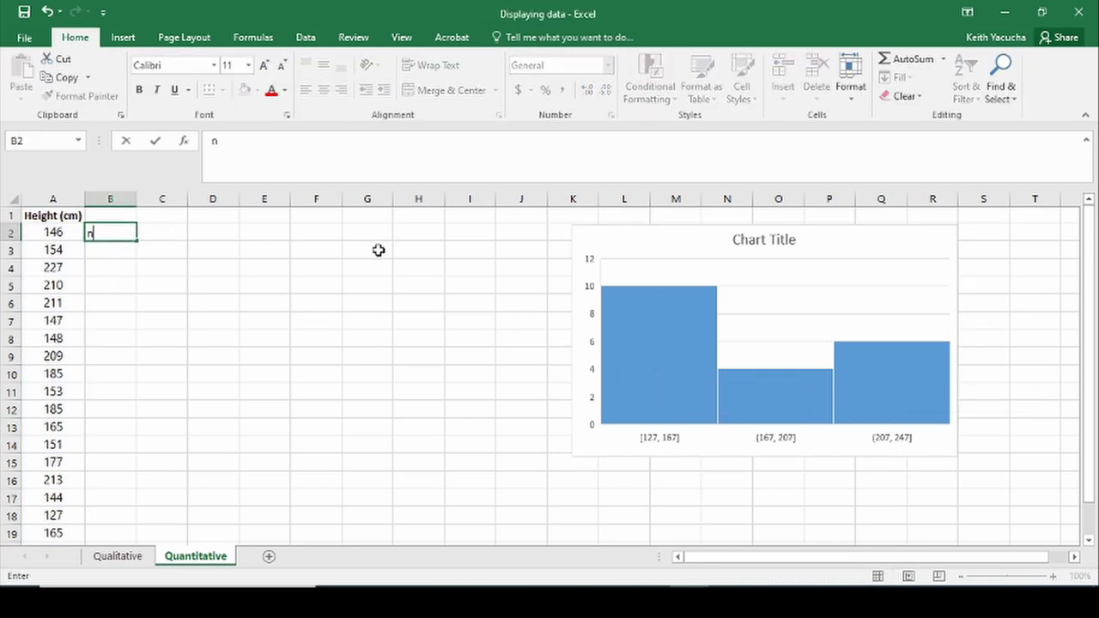
key(Tab)
text(20)
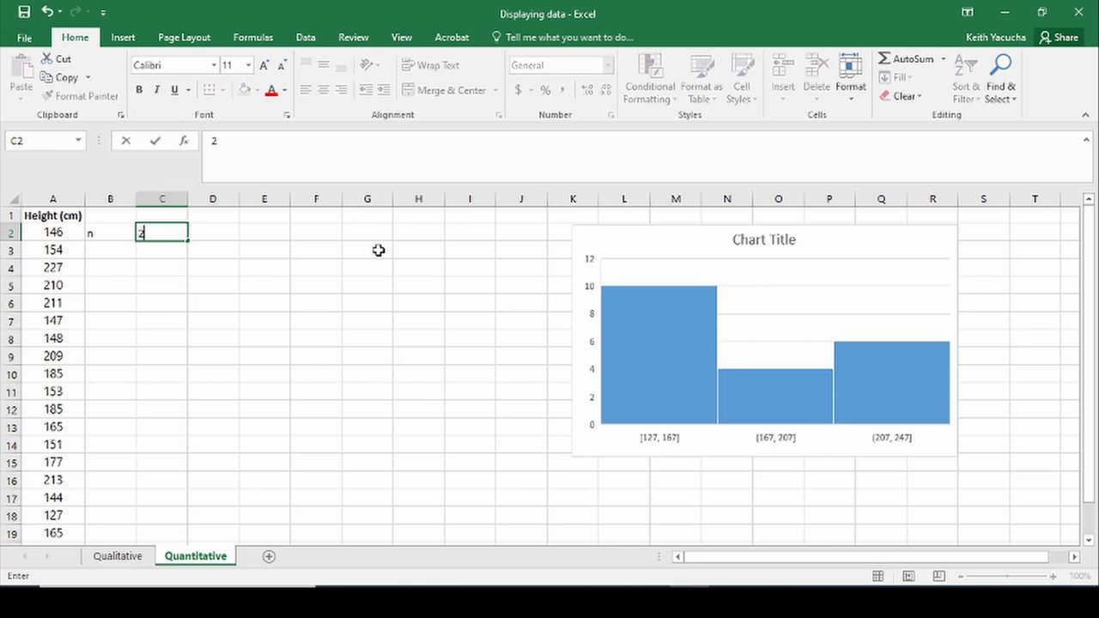
key(Return)
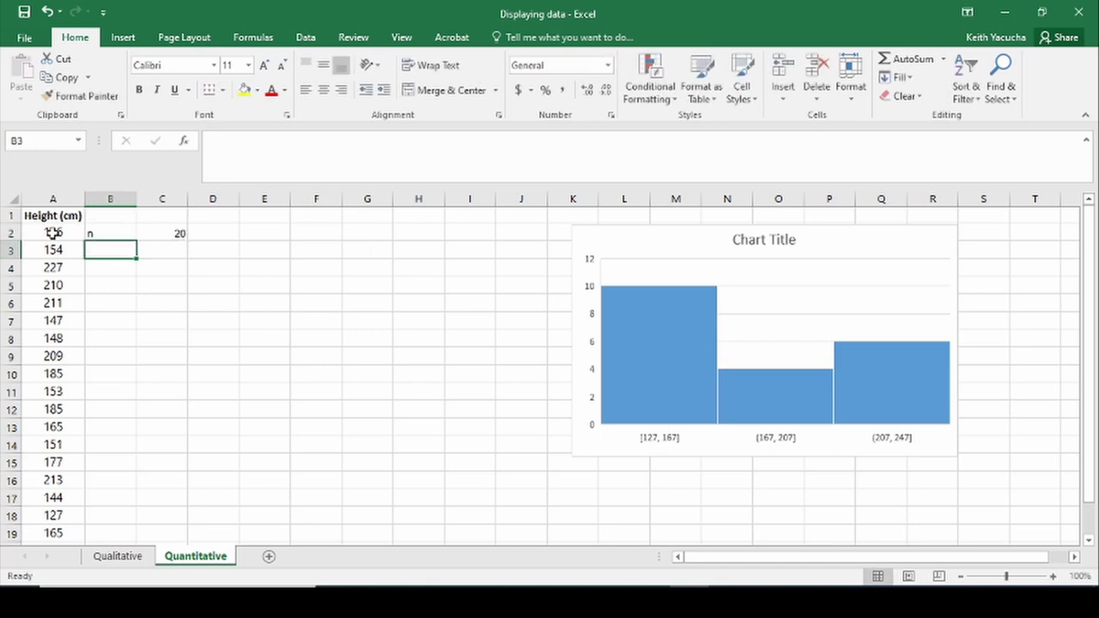
click(53, 233)
scroll(59, 316, down, 3)
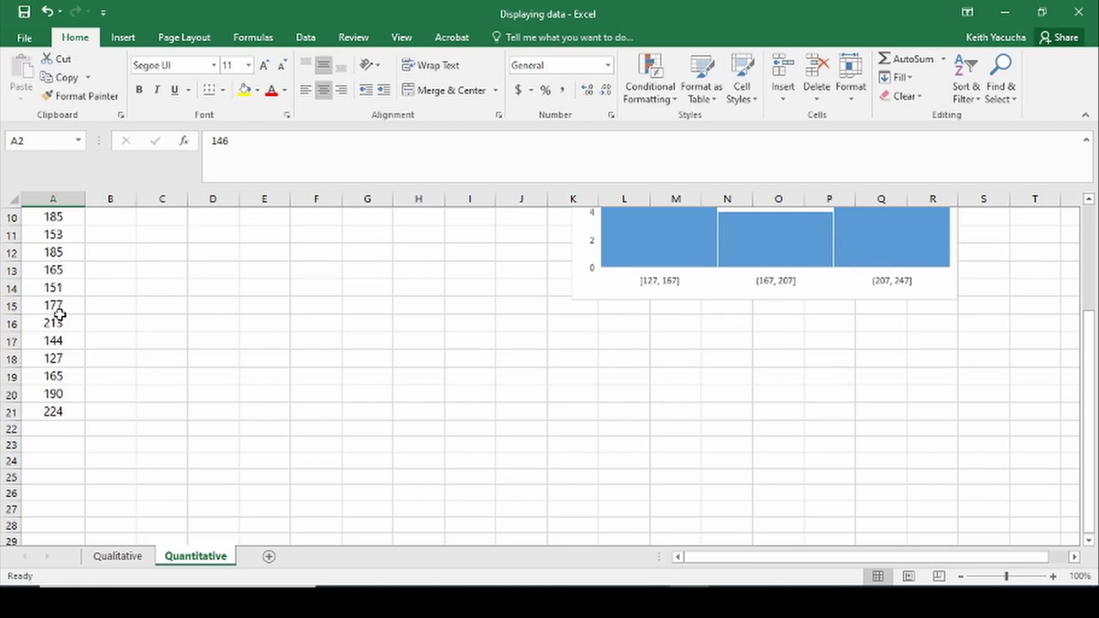
click(45, 412)
scroll(64, 296, up, 3)
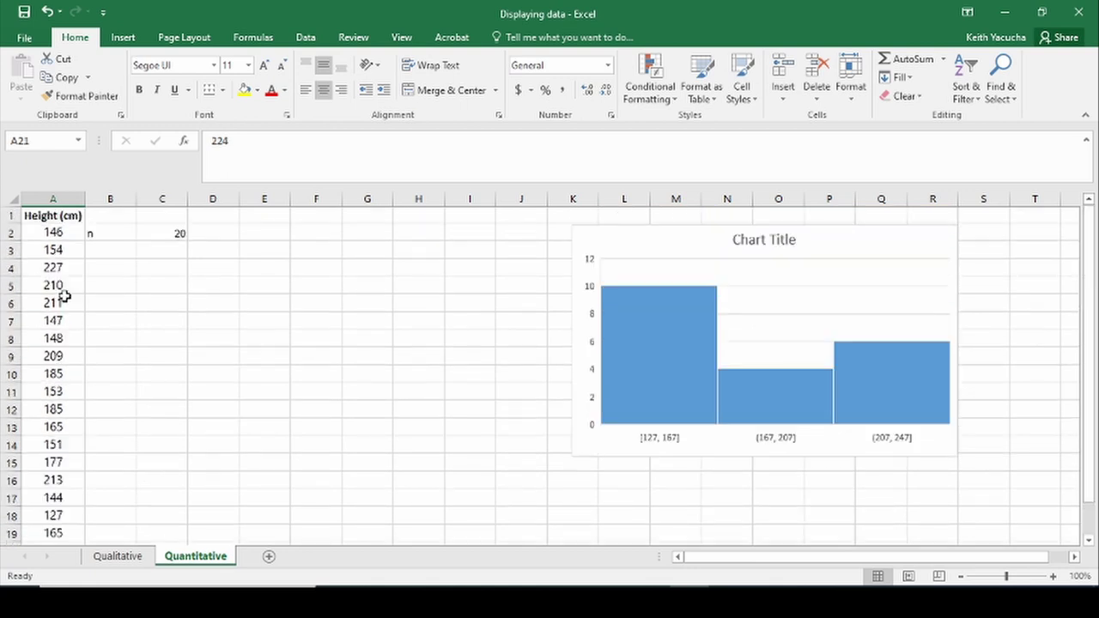
click(48, 216)
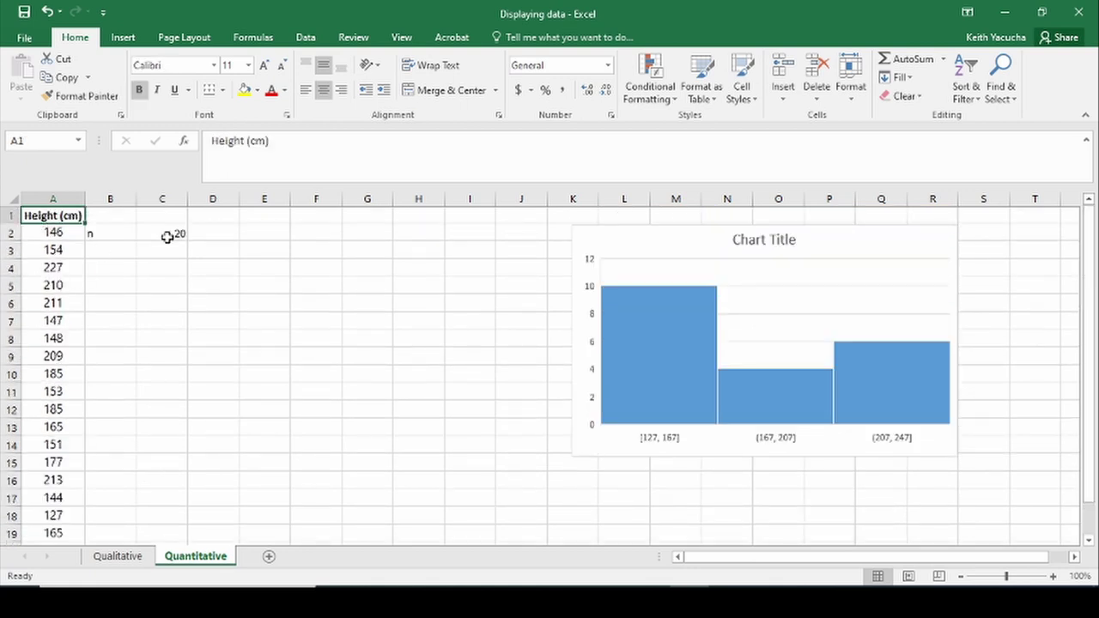
click(118, 256)
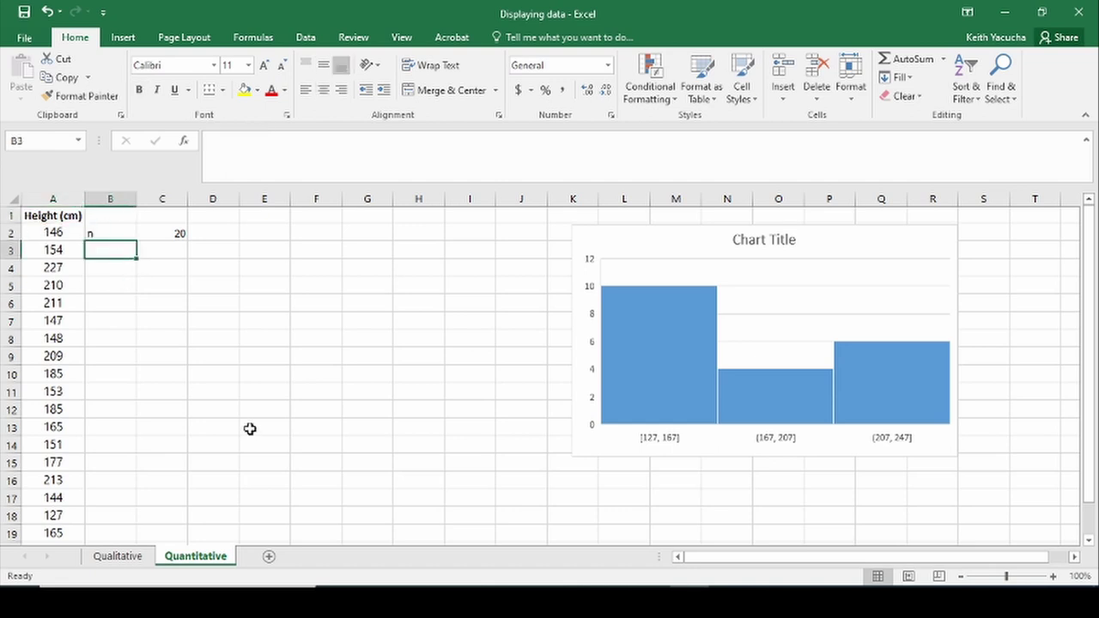
Calculate two to the power of three in C3 with the formula =2^3
click(164, 252)
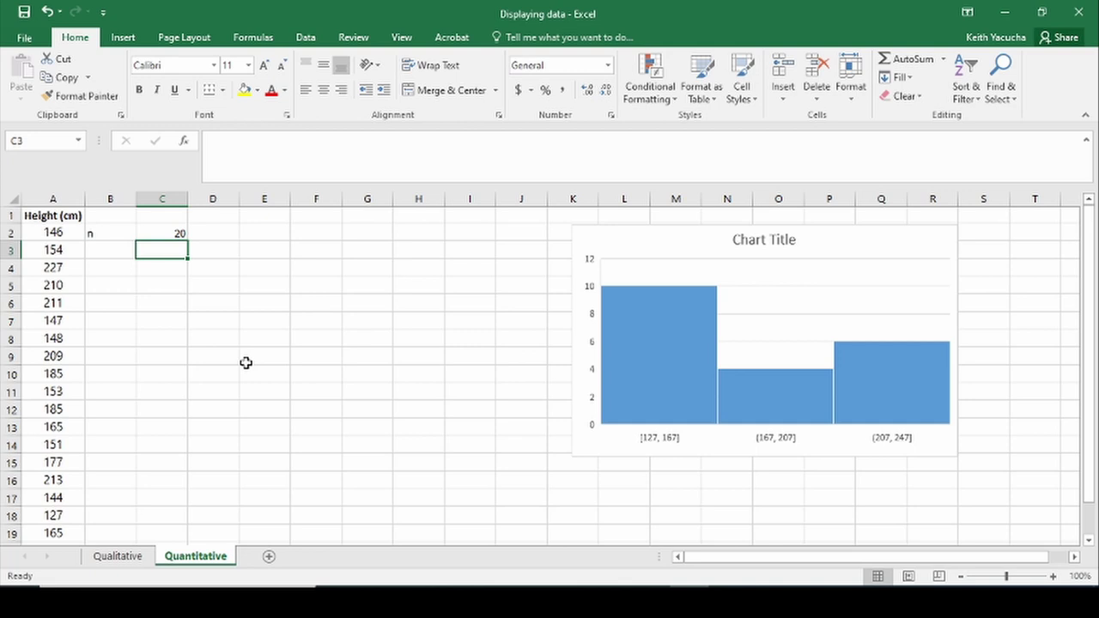
text(=)
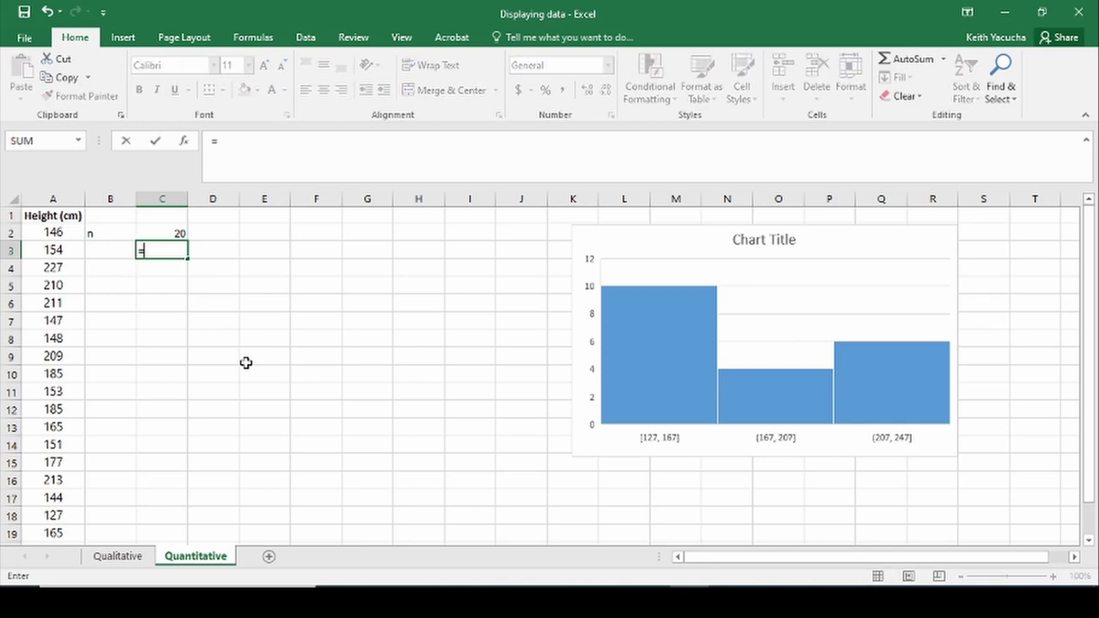
text(2^3)
key(Return)
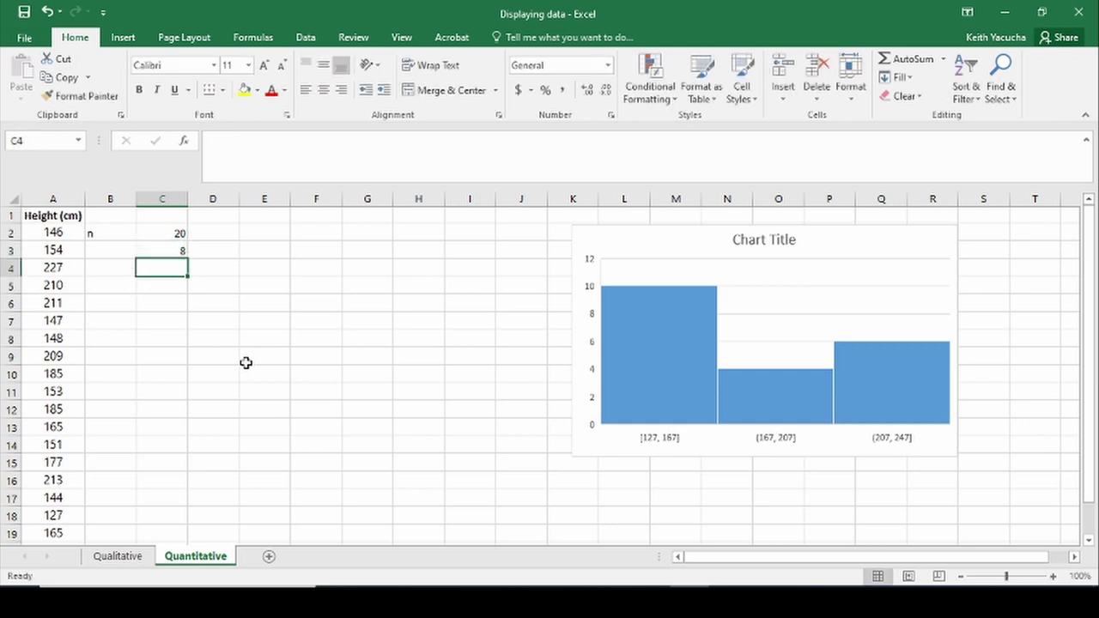
Calculate two to the power of four in C4 with the formula =2^4
text(=)
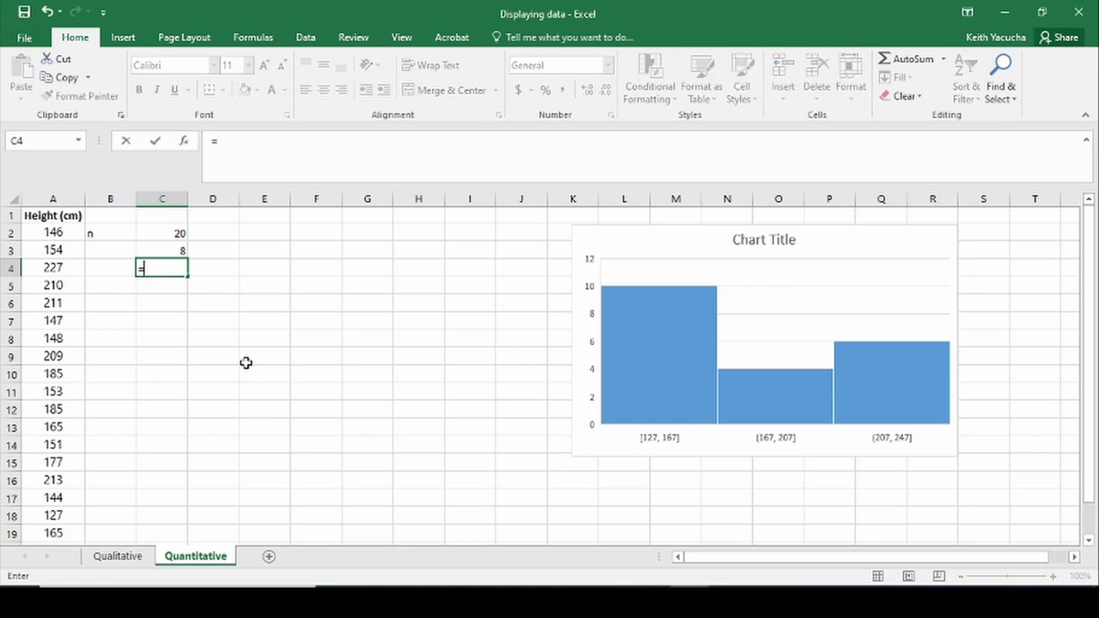
text(2^4)
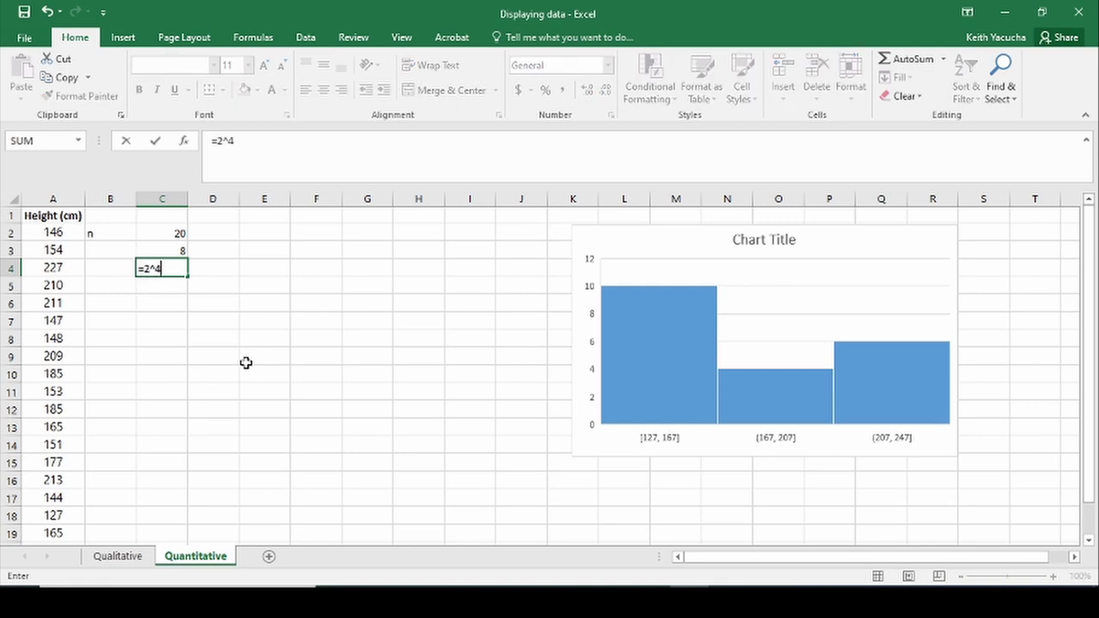
key(Return)
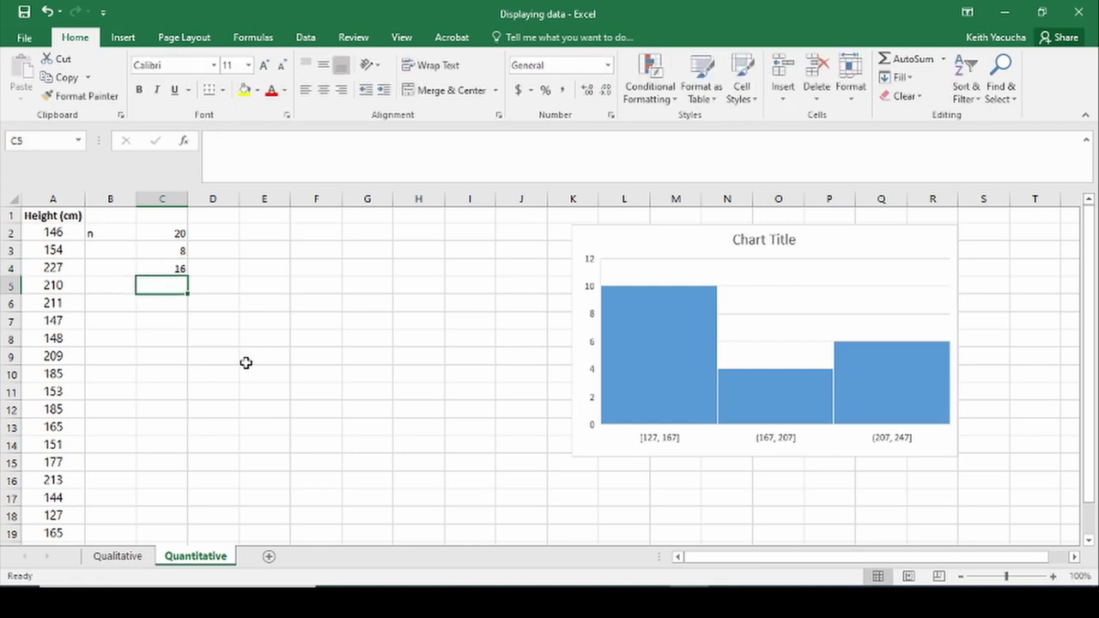
Calculate two to the power of five in C5 with the formula =2^5 and make that cell bold
text(=2^)
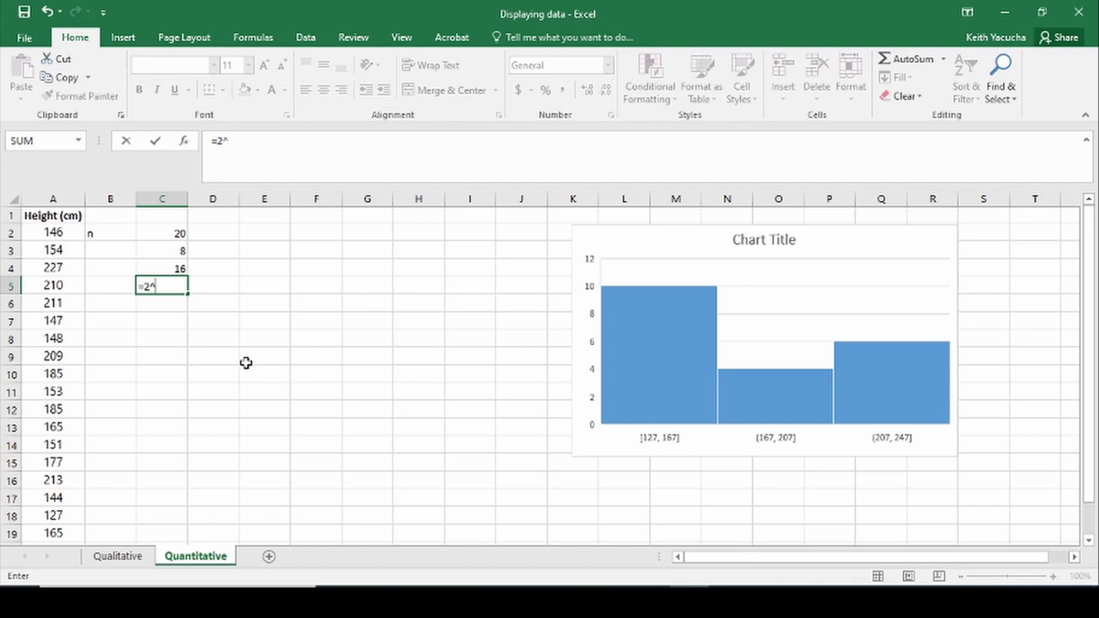
text(5)
key(Return)
key(Up)
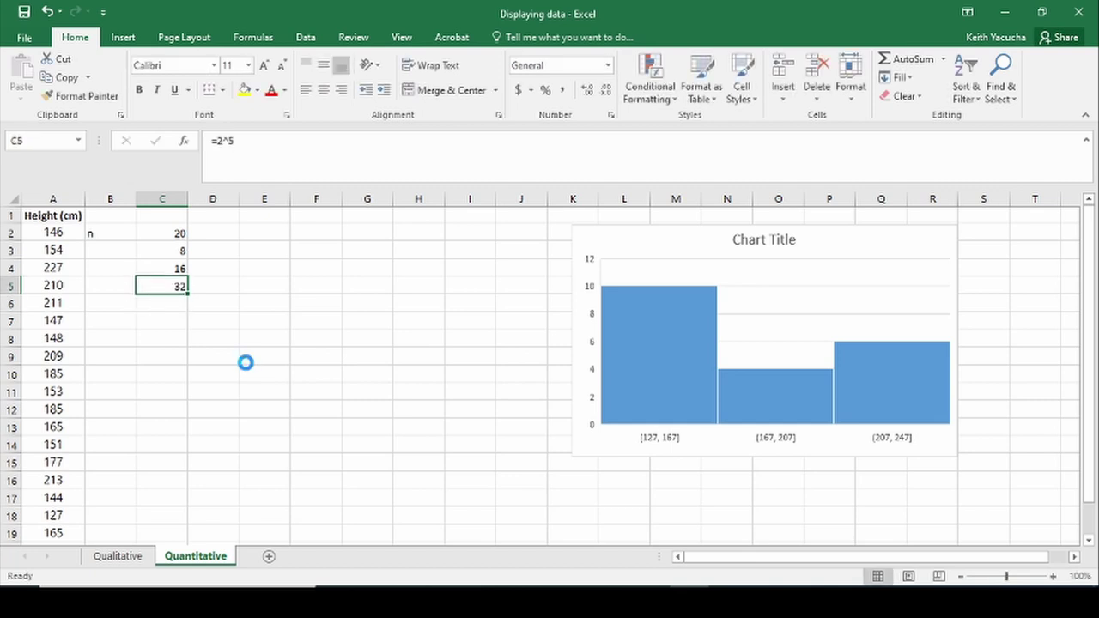
key(Down)
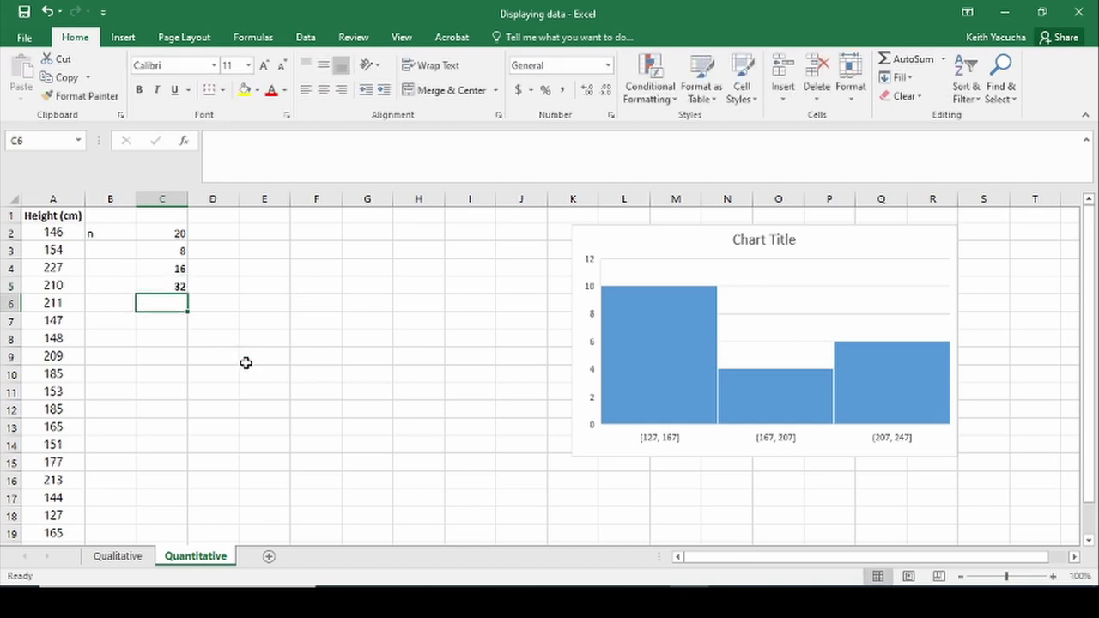
Compare the sample size in C2 with the powers of two in C3:C5
key(Up)
key(Up)
key(Up)
key(Up)
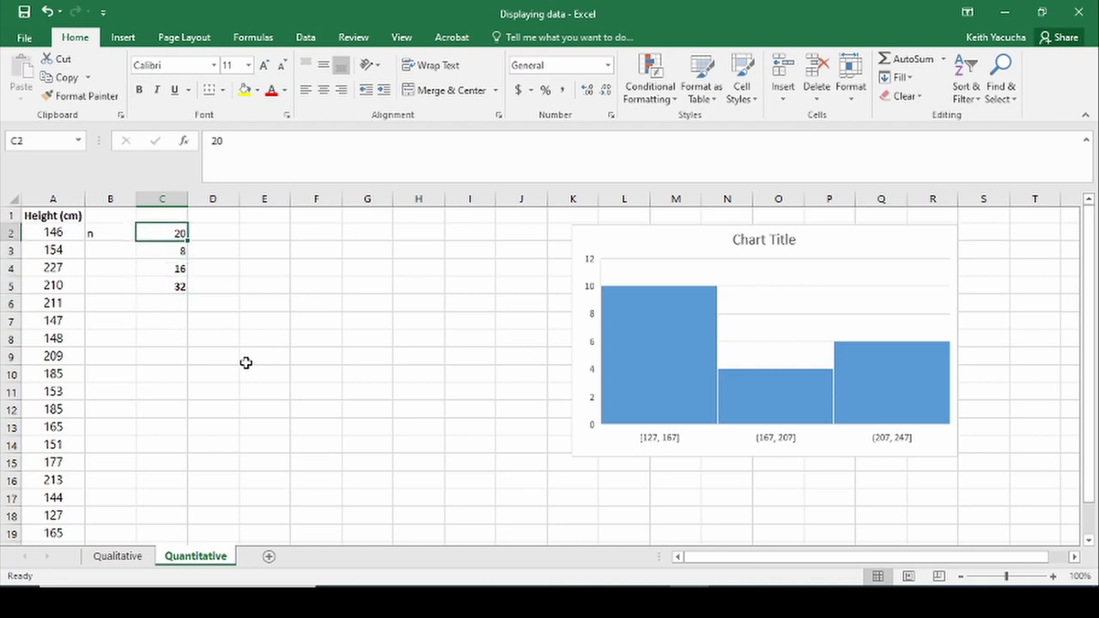
key(Down)
key(Down)
key(Down)
key(Down)
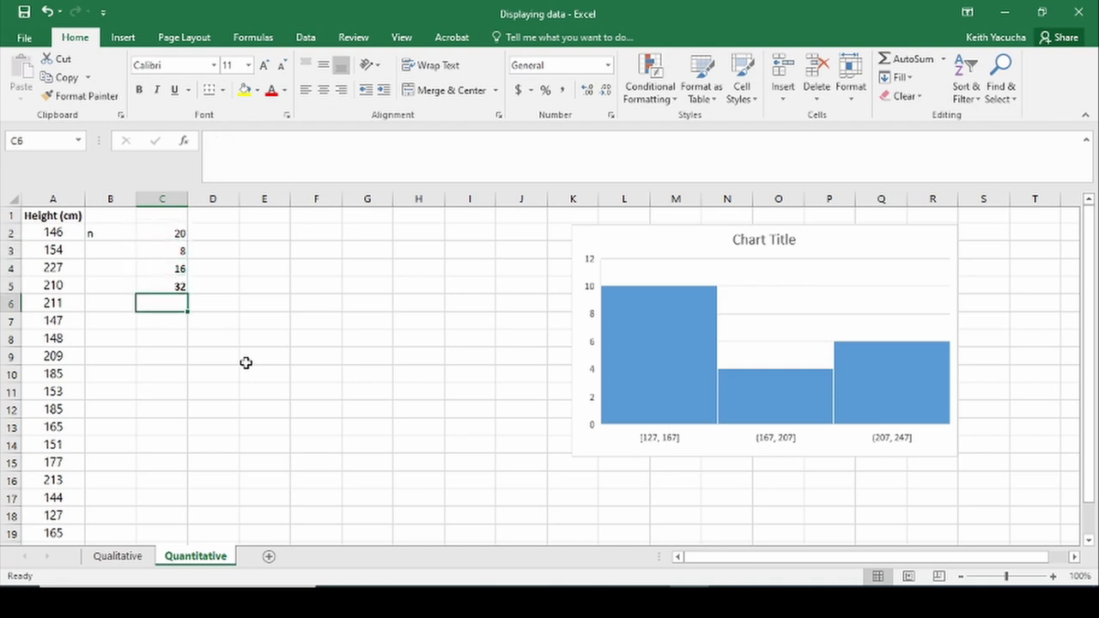
key(Up)
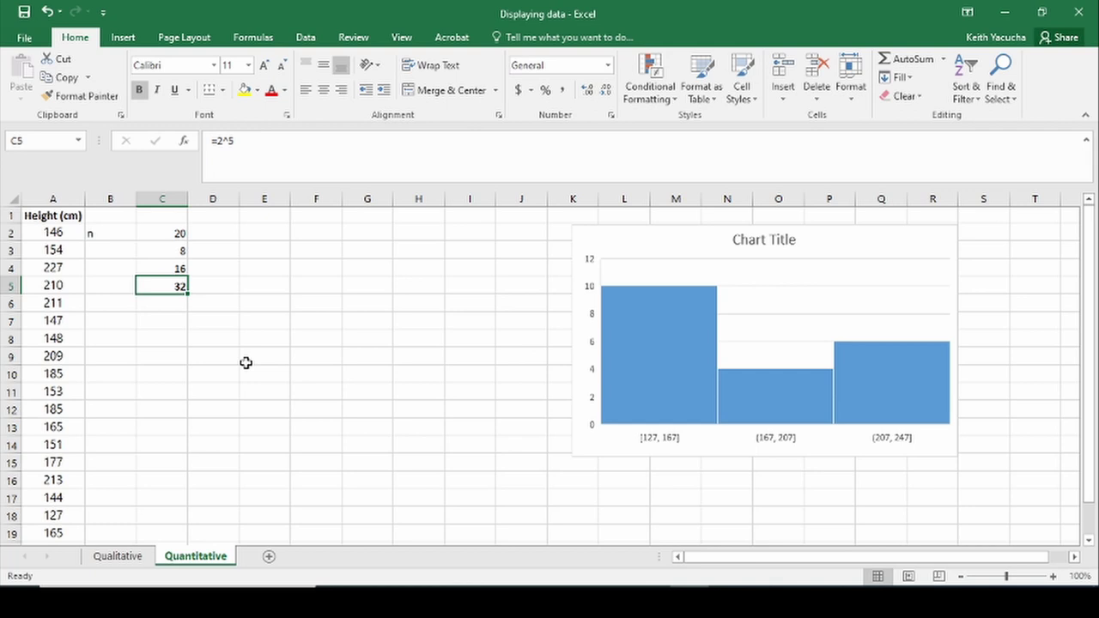
Record the number of classes with the label k= in B6 and the value 5 in C6
key(Down)
key(Left)
text(k)
key(Tab)
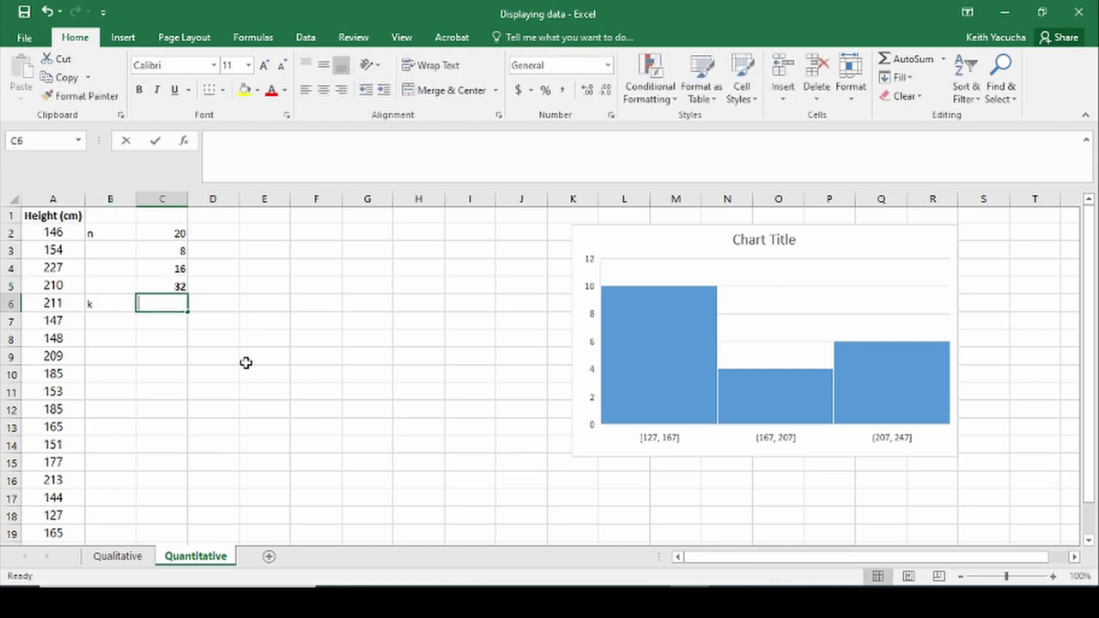
text(=)
key(BackSpace)
key(Left)
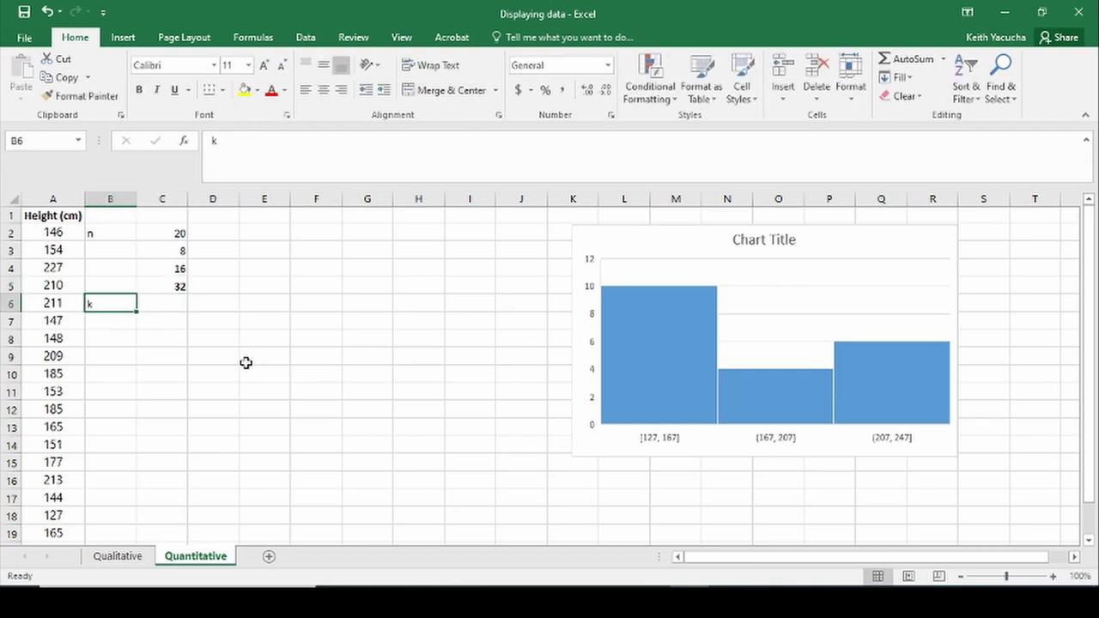
key(F2)
text(=)
key(Tab)
text(5)
key(Return)
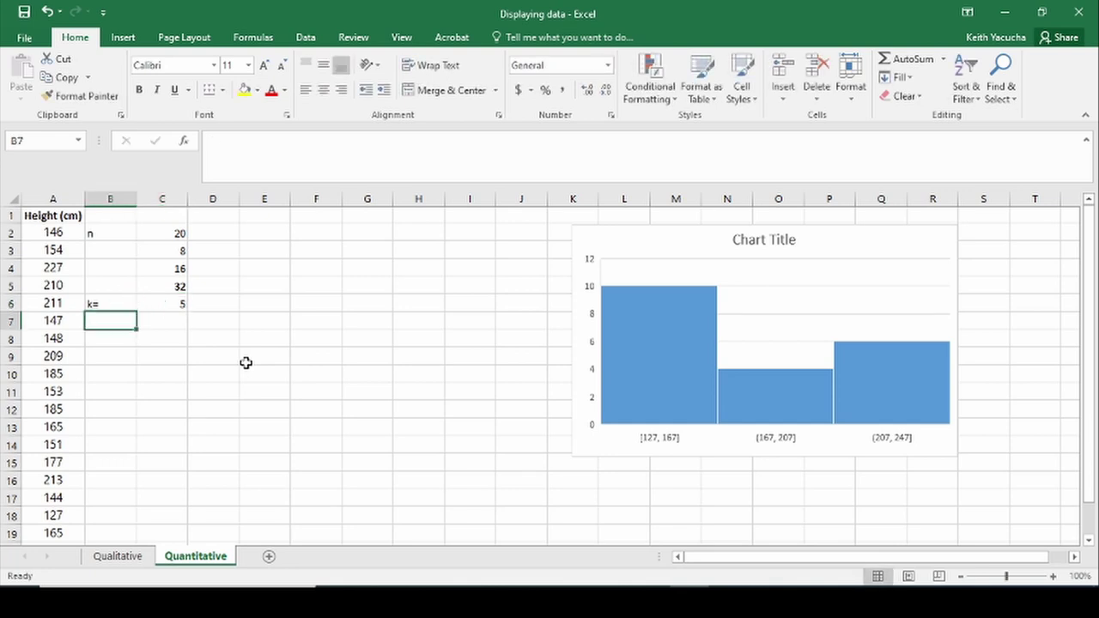
Add the labels min= in B7 and max= in B8 beneath the k= row
key(Up)
key(Right)
key(Down)
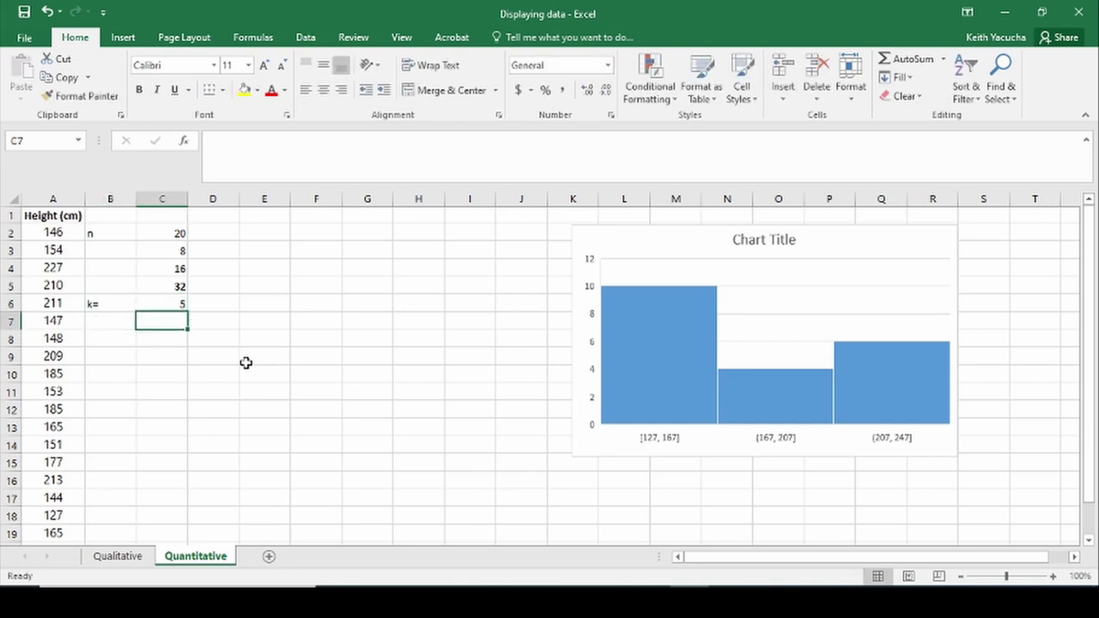
key(Up)
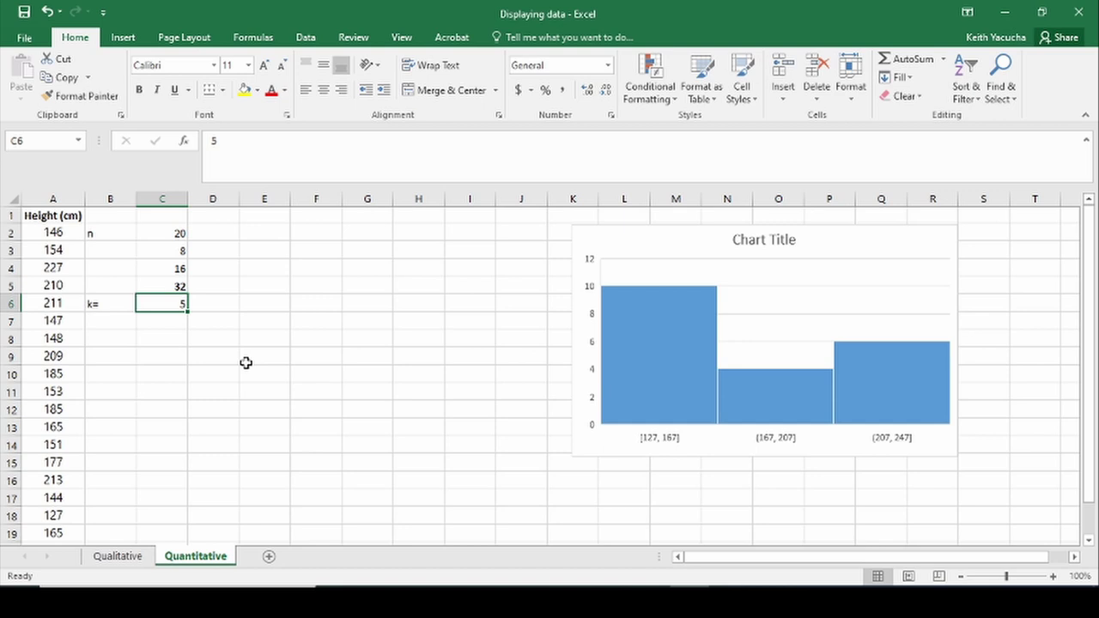
key(Down)
key(Left)
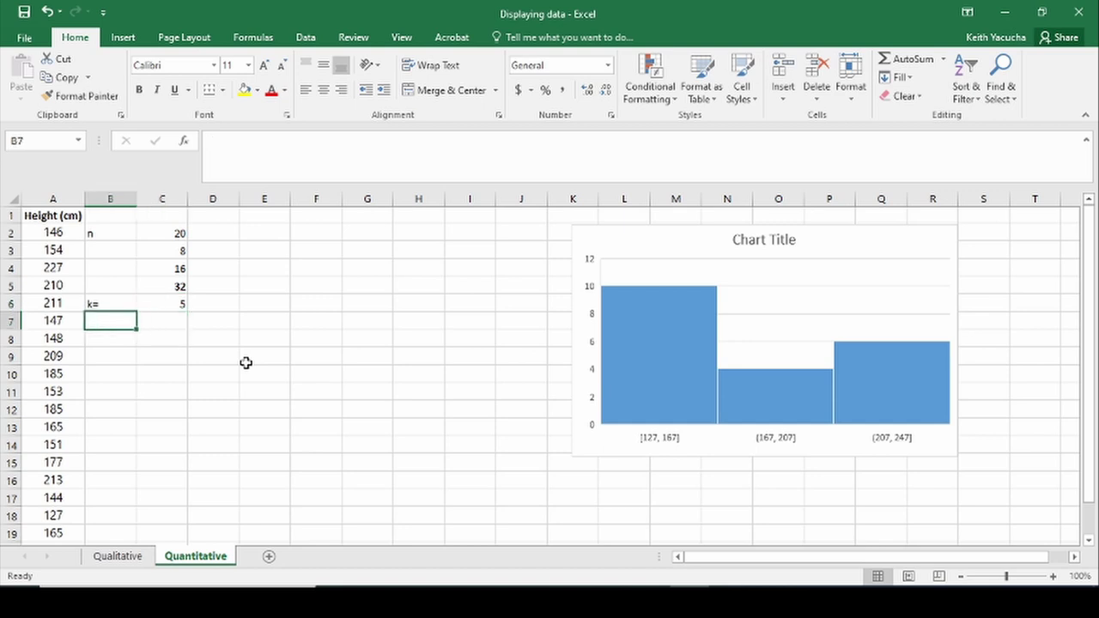
text(min=)
key(Return)
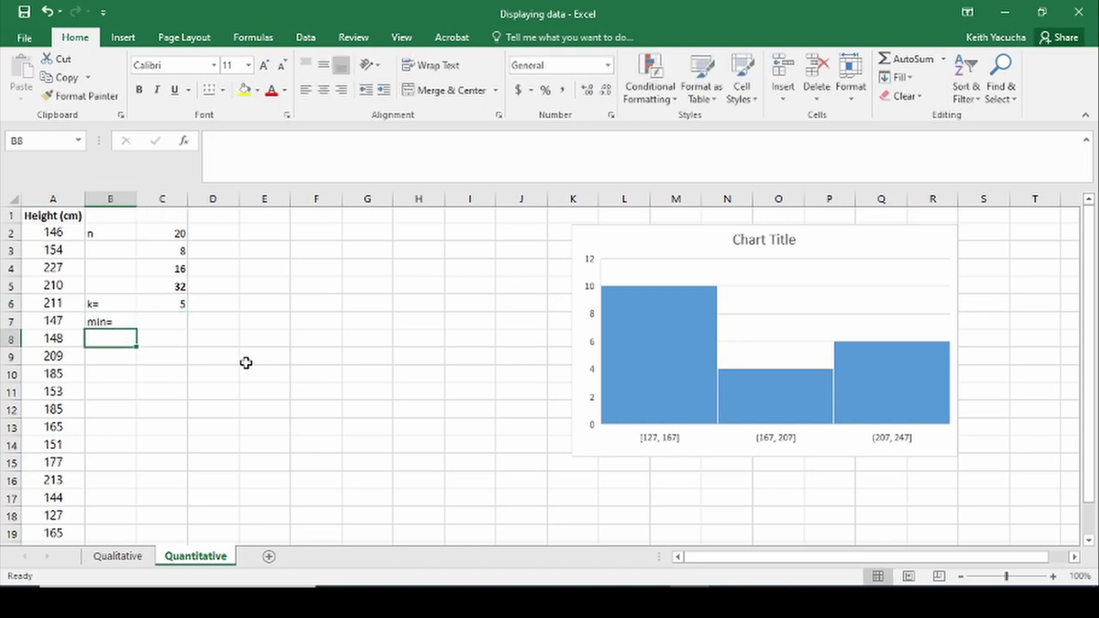
text(max=)
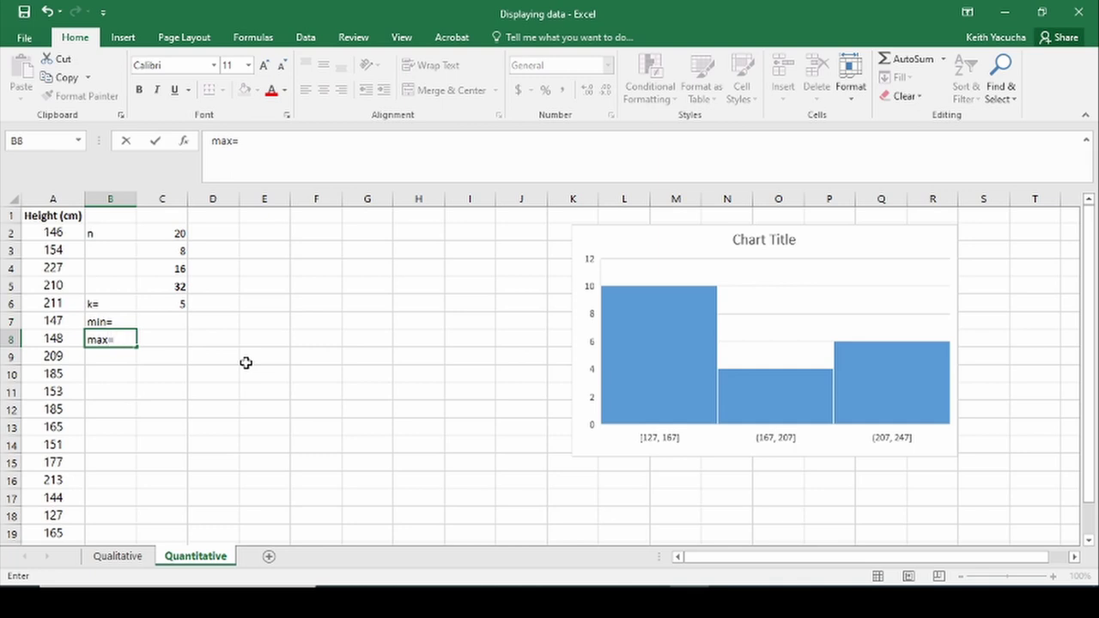
key(Tab)
Calculate the smallest height in C7 with the formula =min(A2:A21)
key(Up)
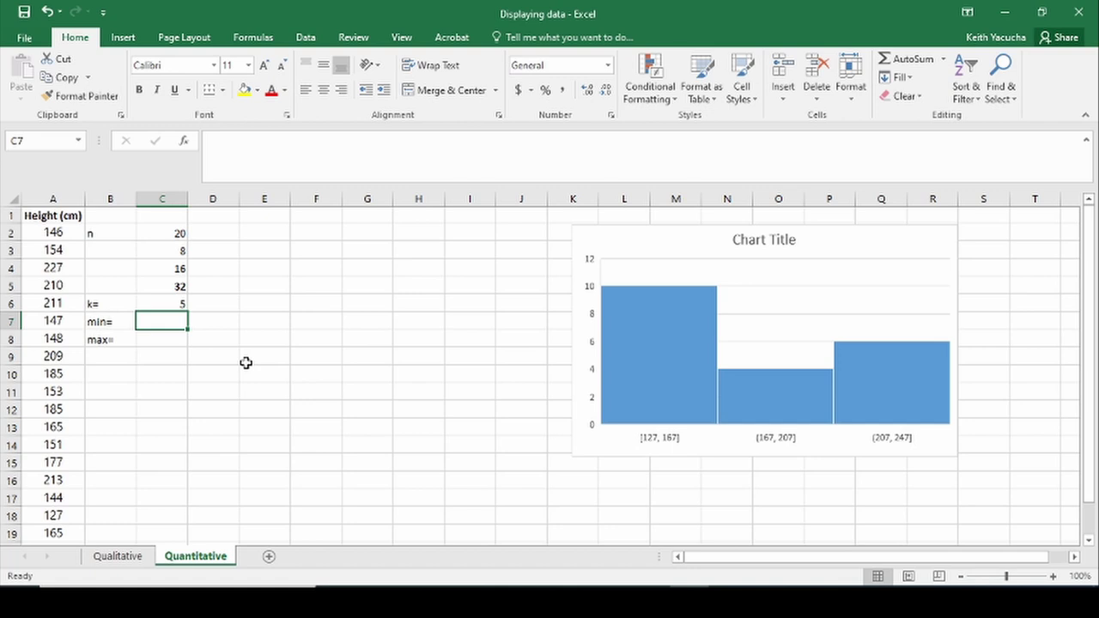
text(=m)
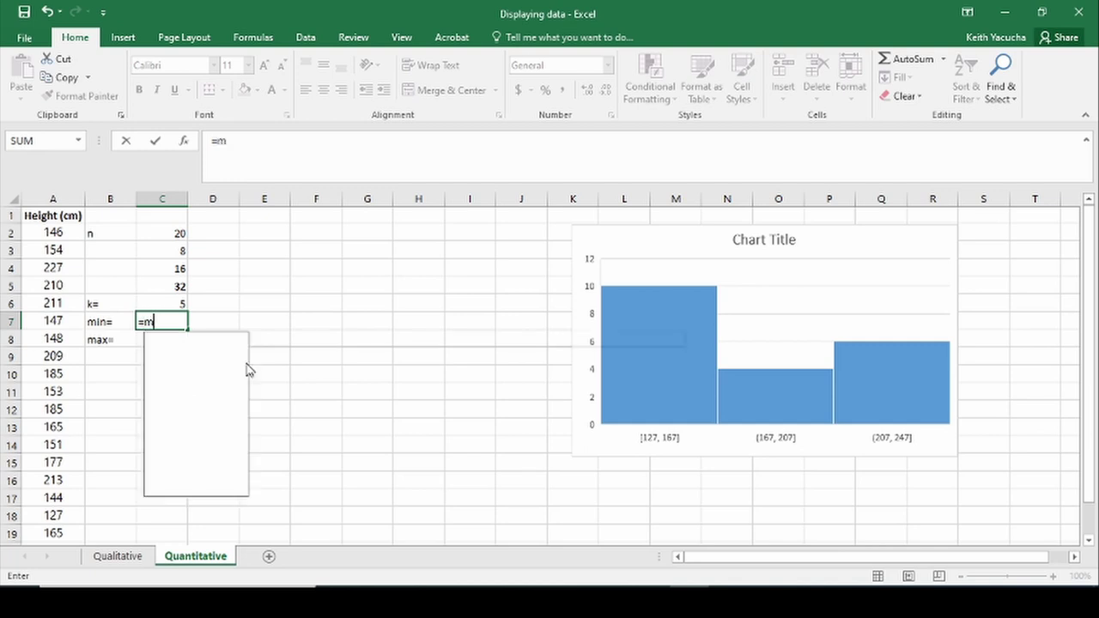
text(in()
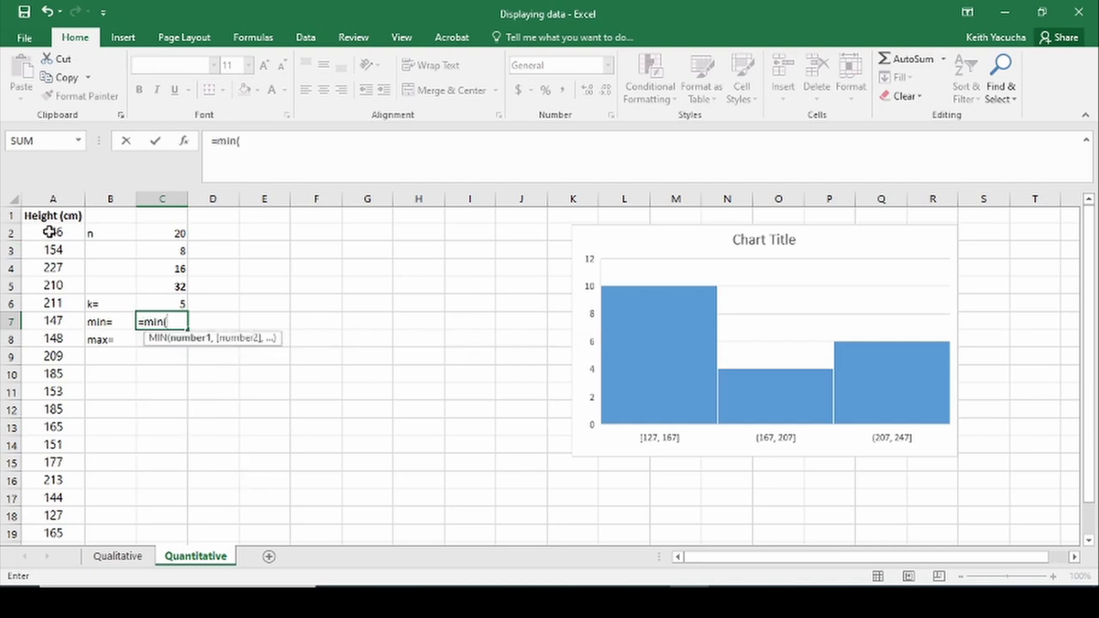
drag(49, 233, 55, 518)
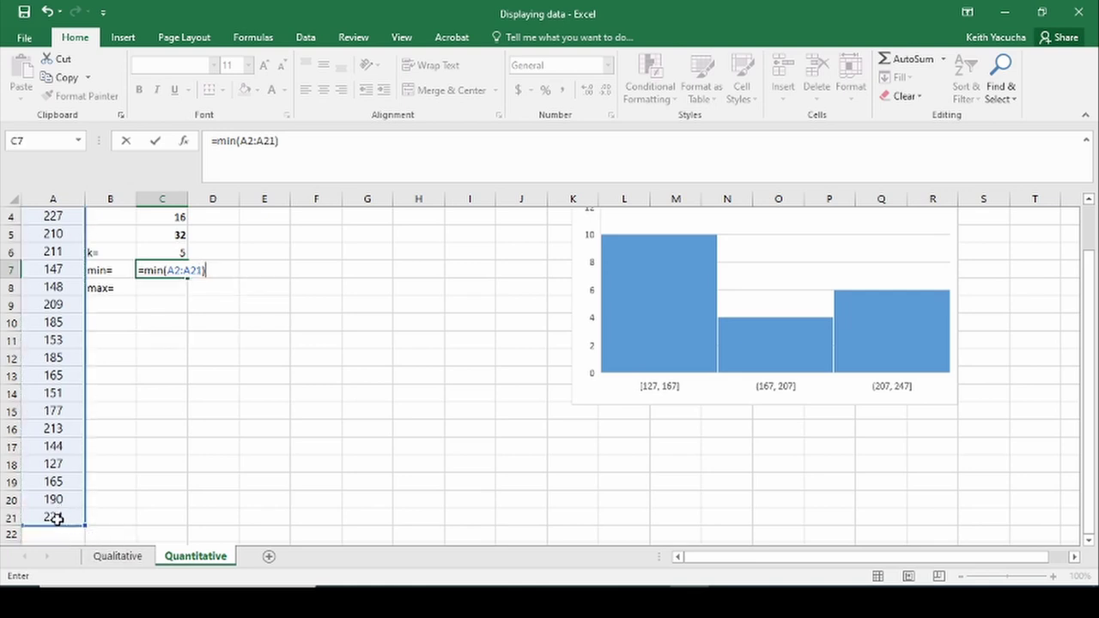
key(Return)
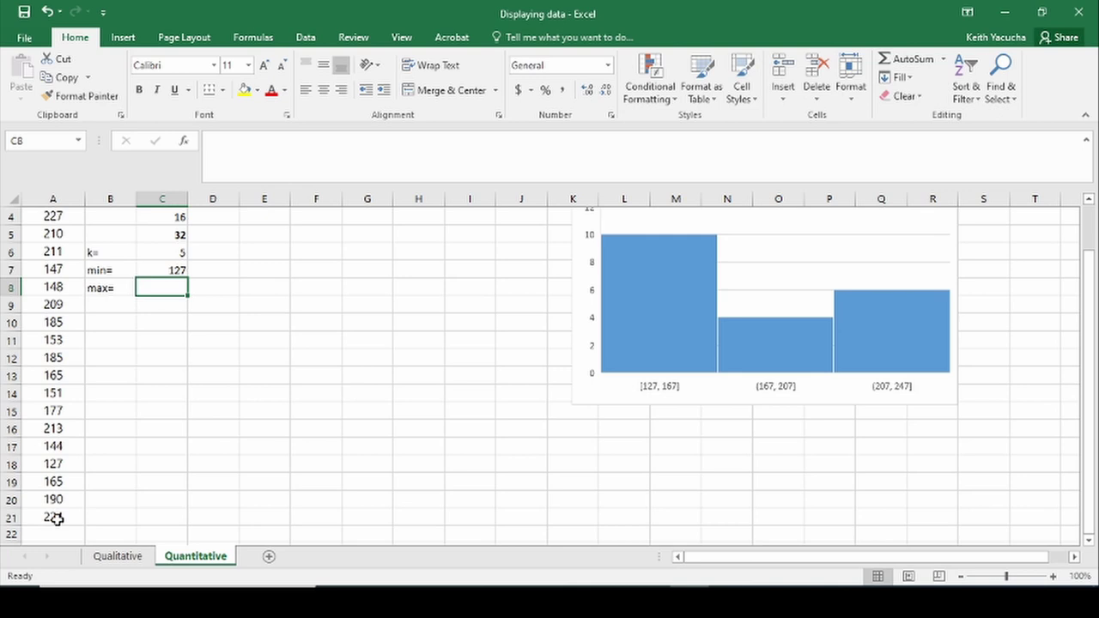
Calculate the largest height in C8 with the formula =max(A2:A21)
text(=m)
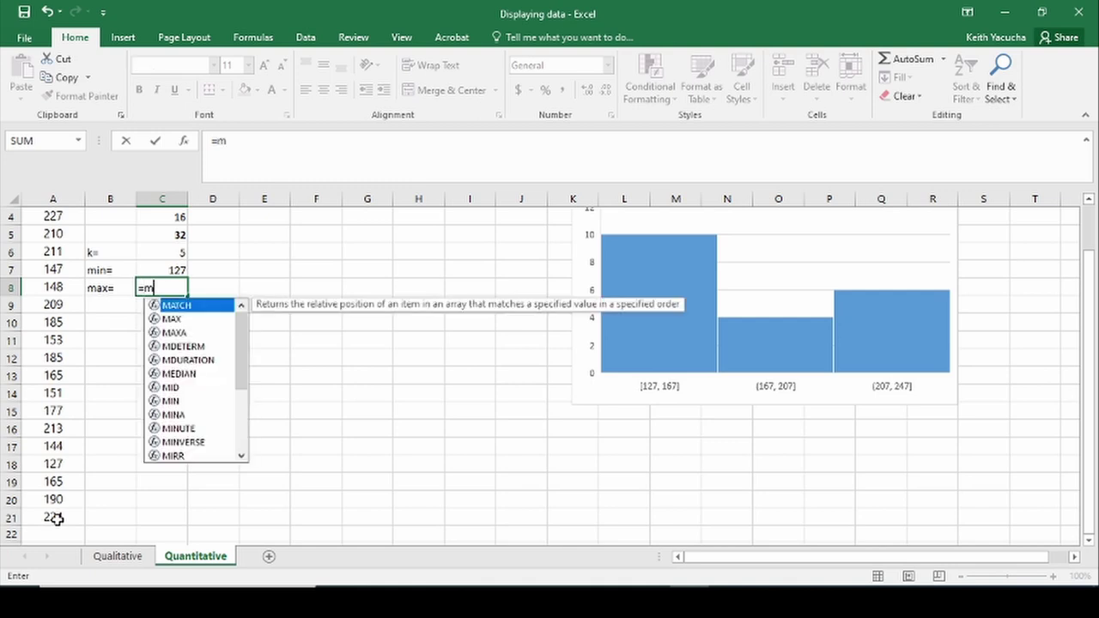
text(ax()
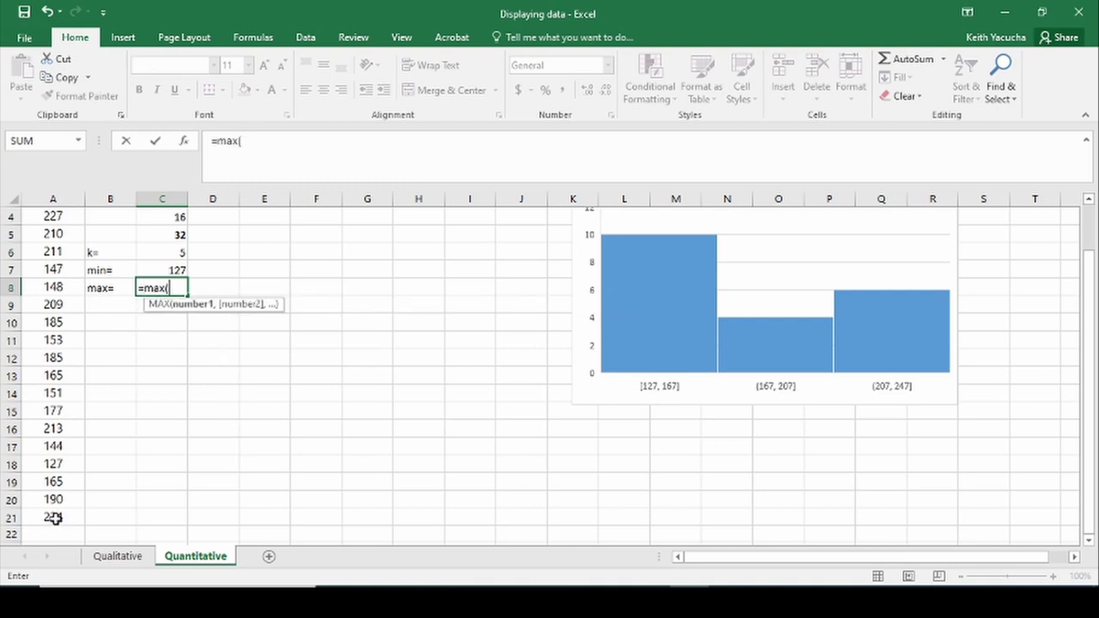
drag(55, 519, 47, 239)
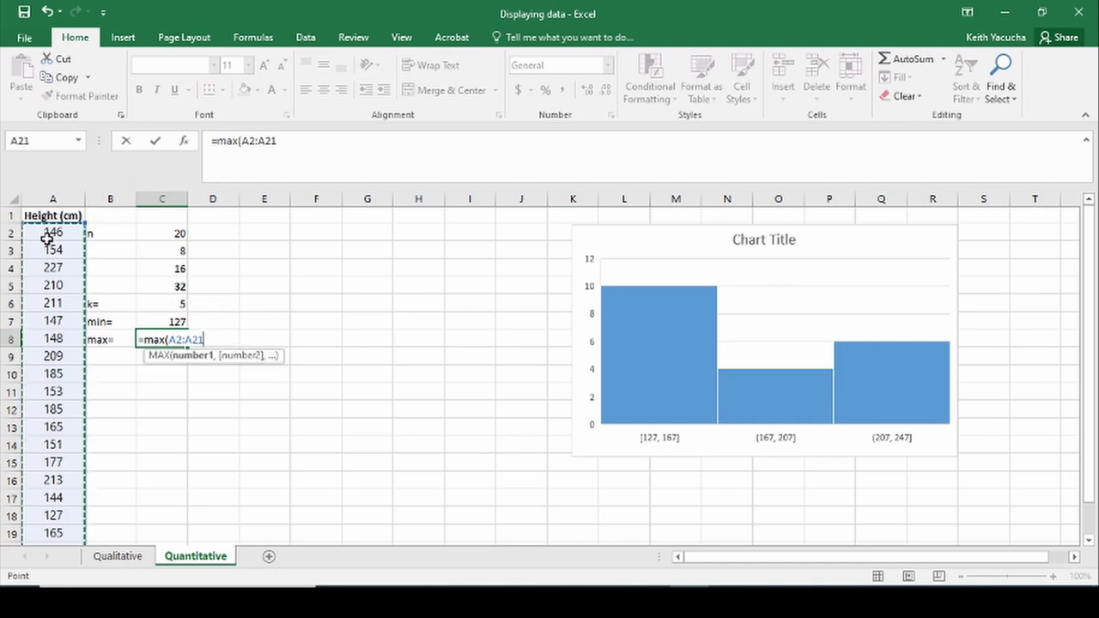
text())
key(Return)
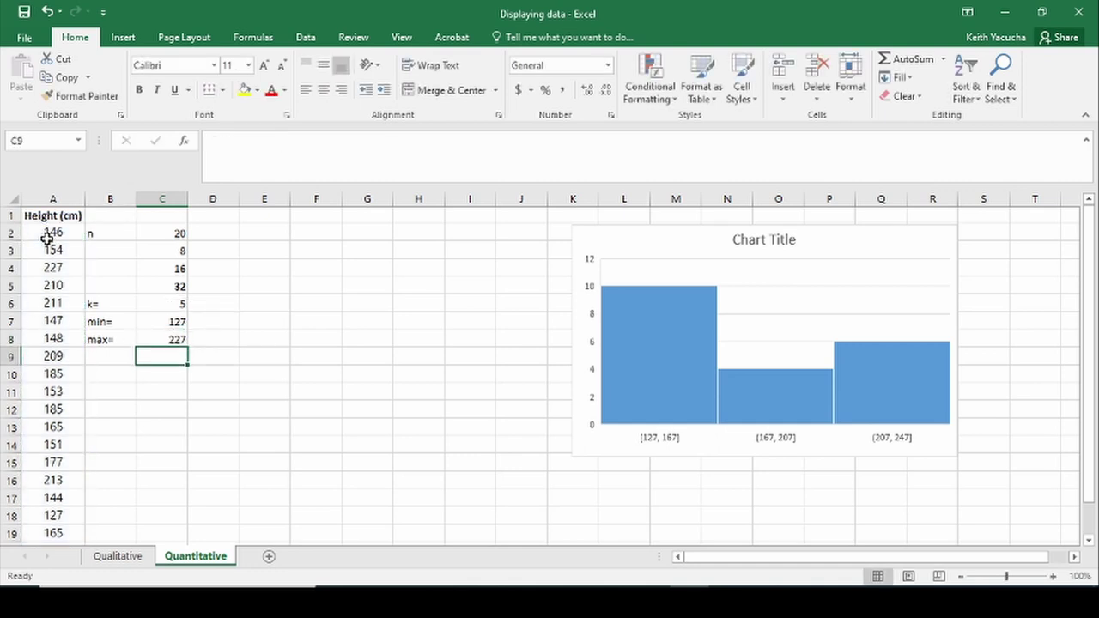
Review the maximum and minimum in C8 and C7, and add the class interval label i= in B9
key(Up)
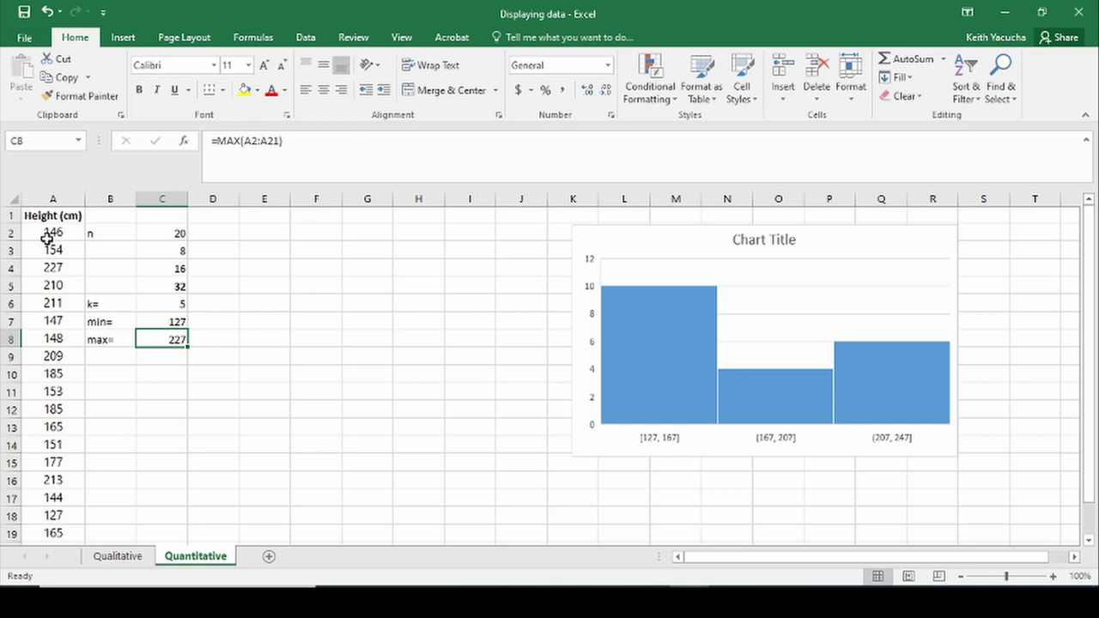
key(Up)
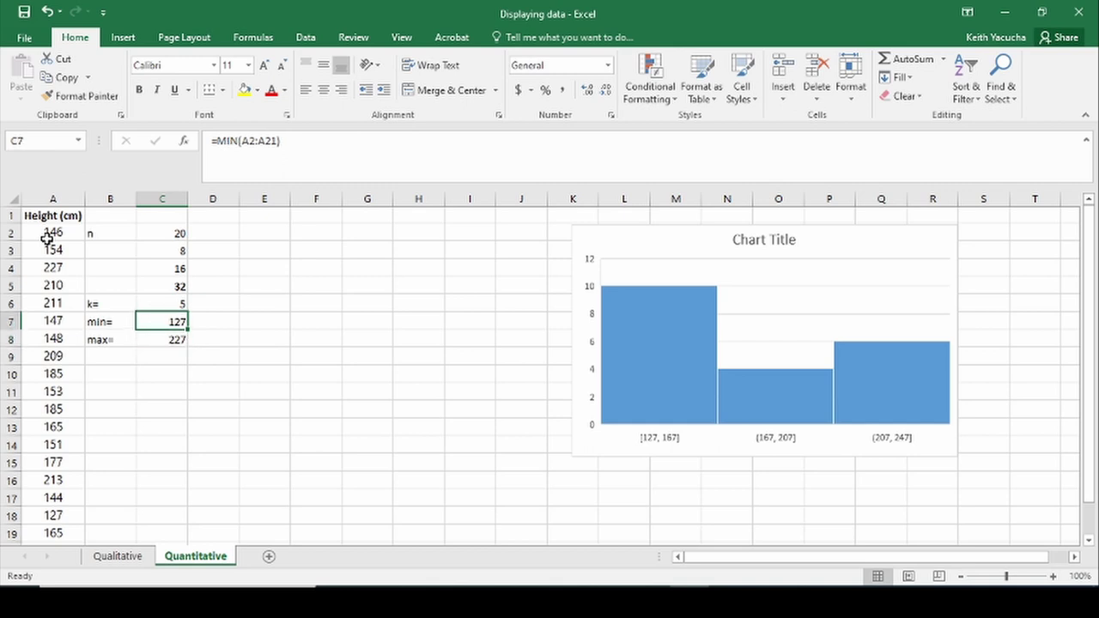
key(Down)
key(Down)
key(Left)
text(i=)
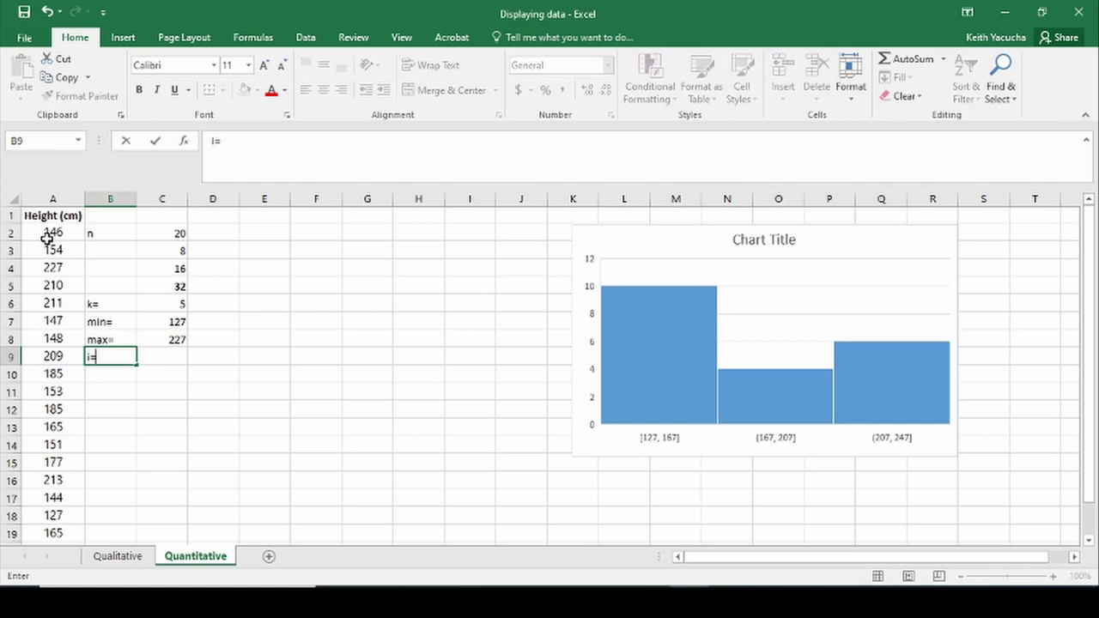
key(Tab)
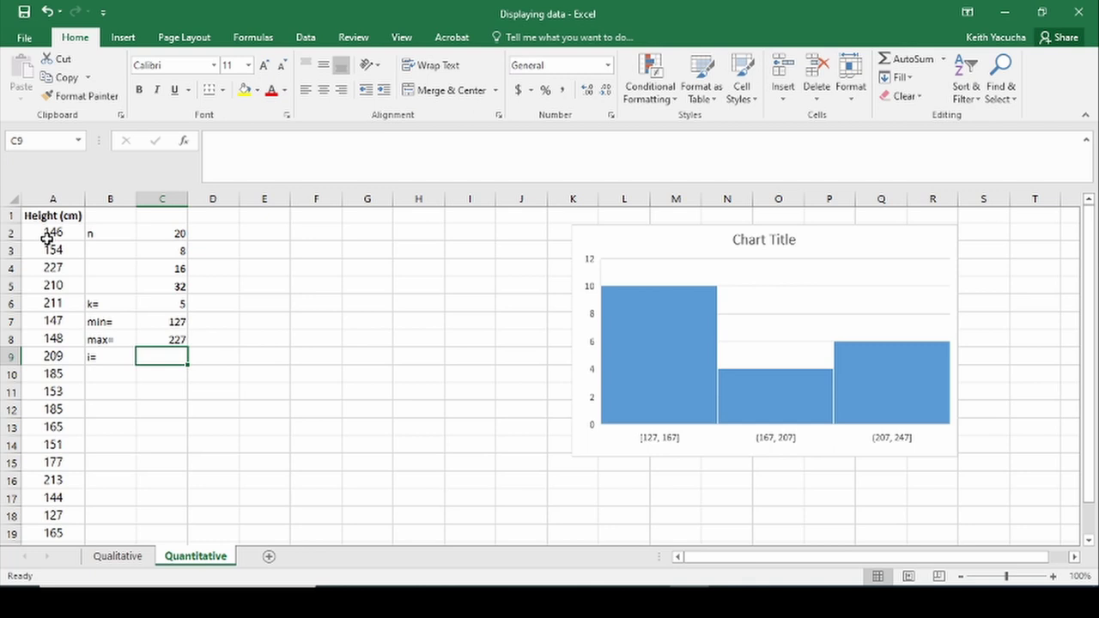
Calculate the class interval in C9 with the formula =(C8-C7)/C6
text(=()
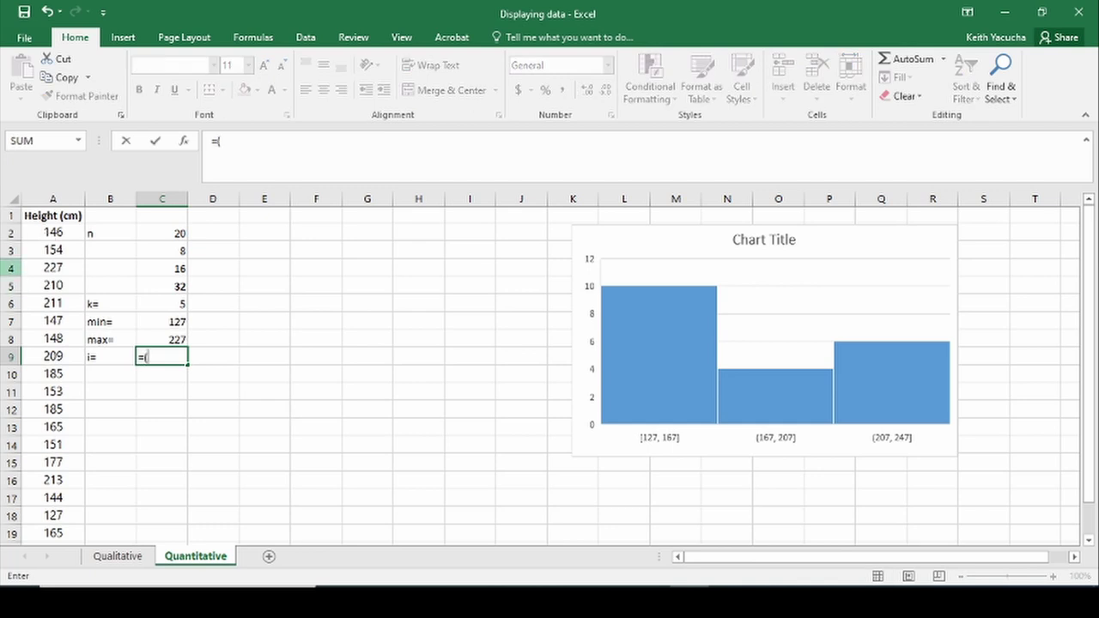
click(163, 336)
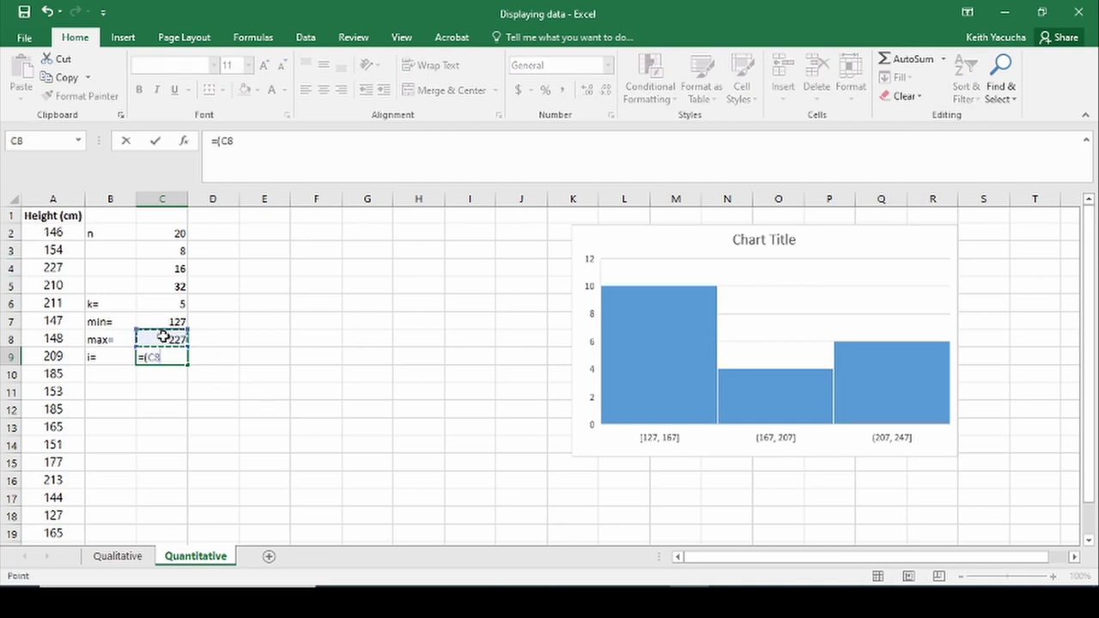
text(-)
click(169, 322)
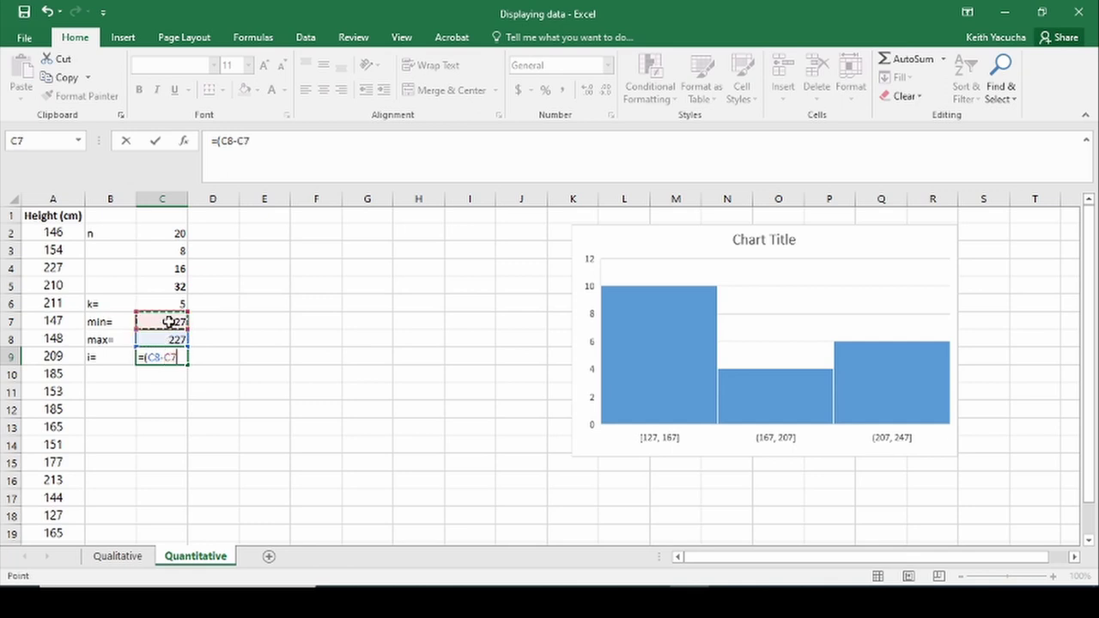
text()/)
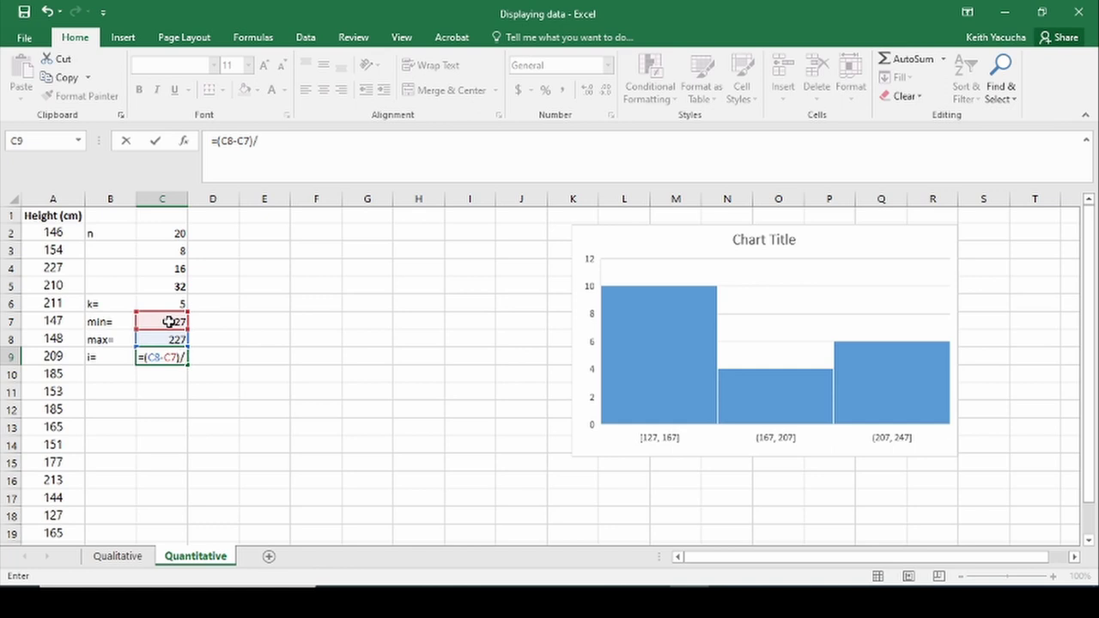
click(152, 302)
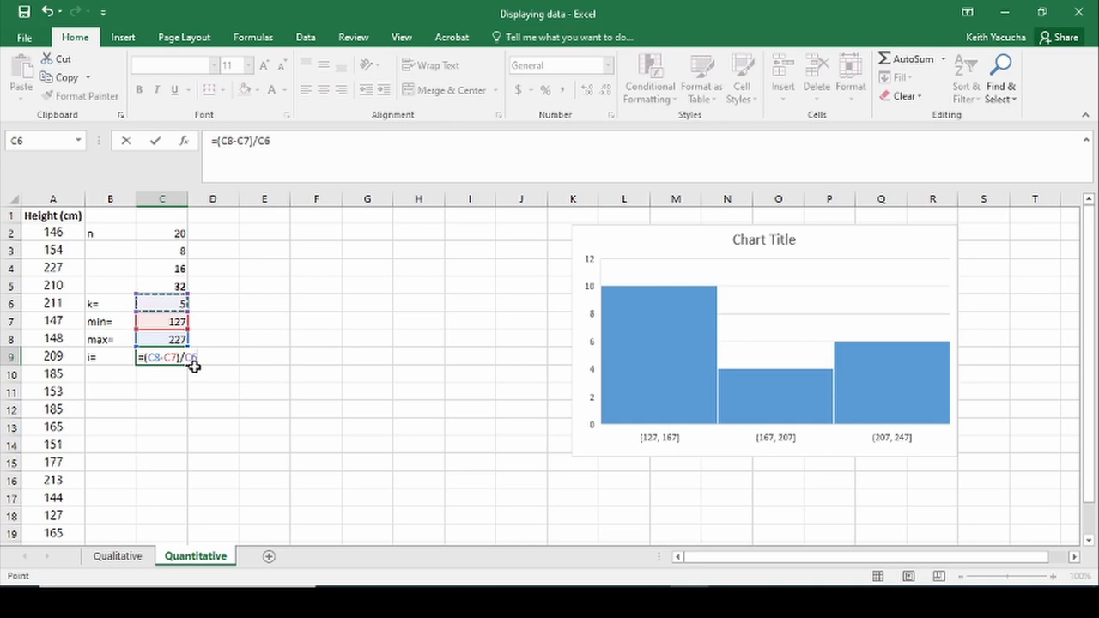
key(Return)
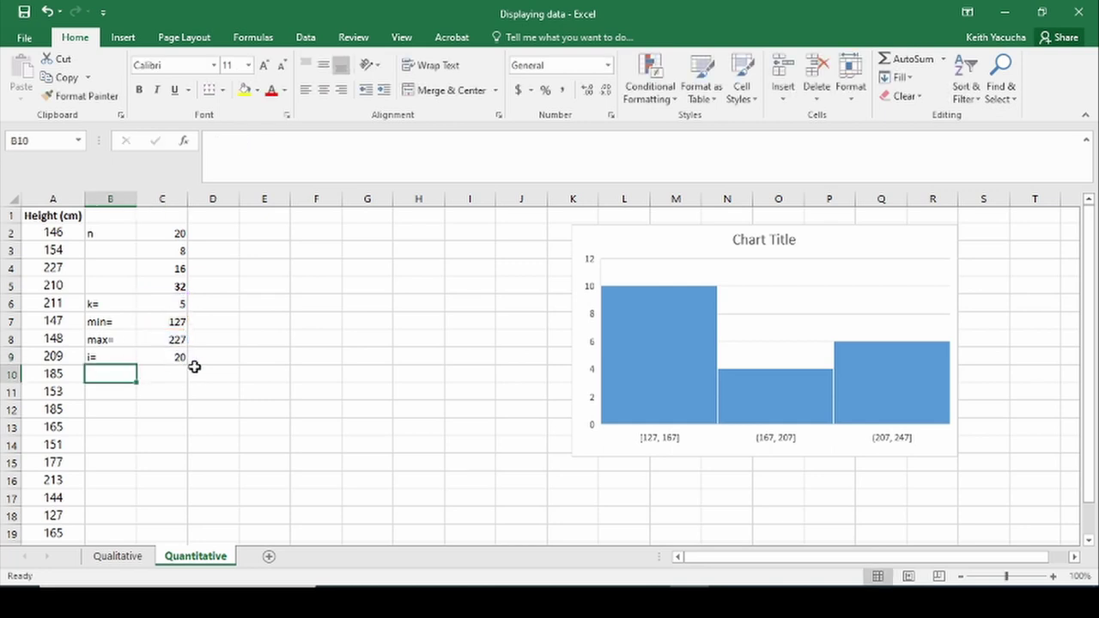
Enter the same interval calculation in C10 with plain numbers, as =(227-127)/5
key(Right)
text(=)
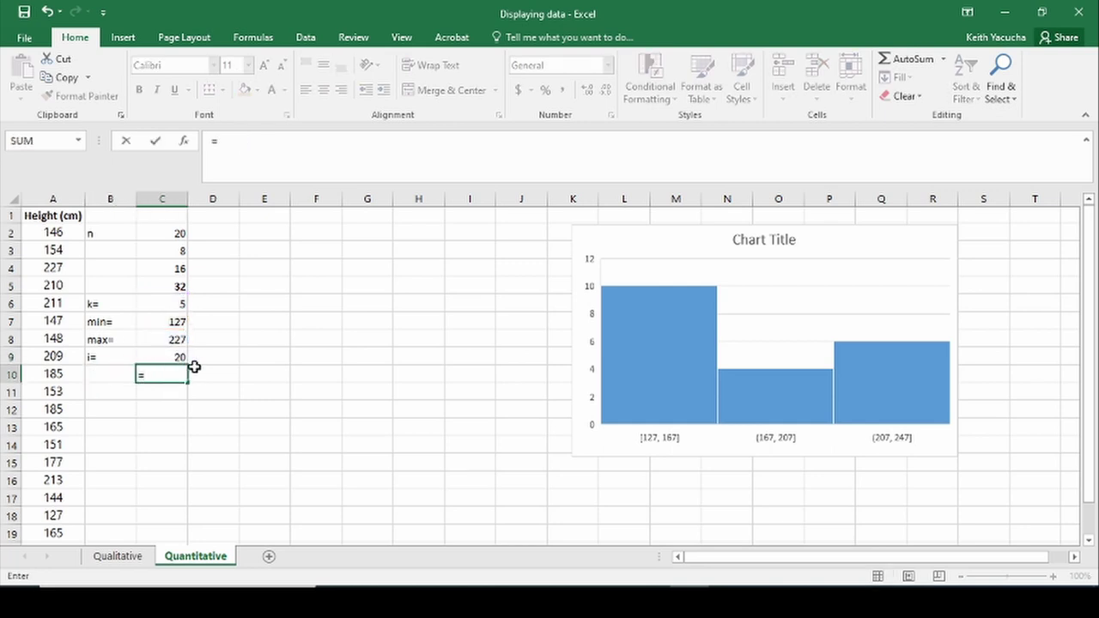
text((227-12)
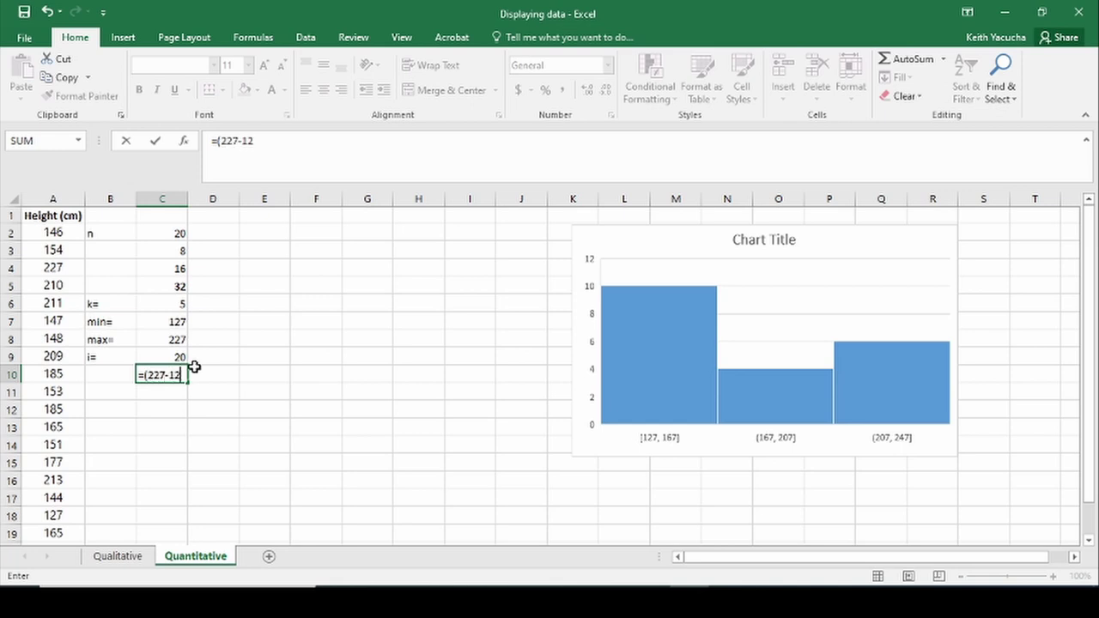
text(7)/5)
key(Return)
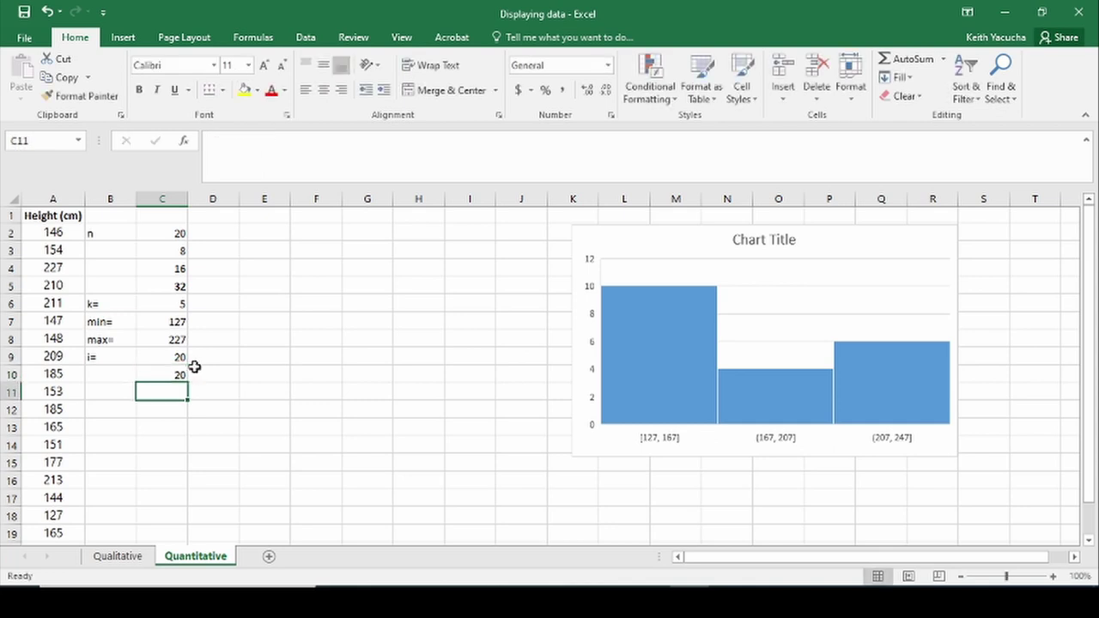
Compare the formulas in C9 and C10, and clear the duplicate calculation from C10
key(Up)
key(Up)
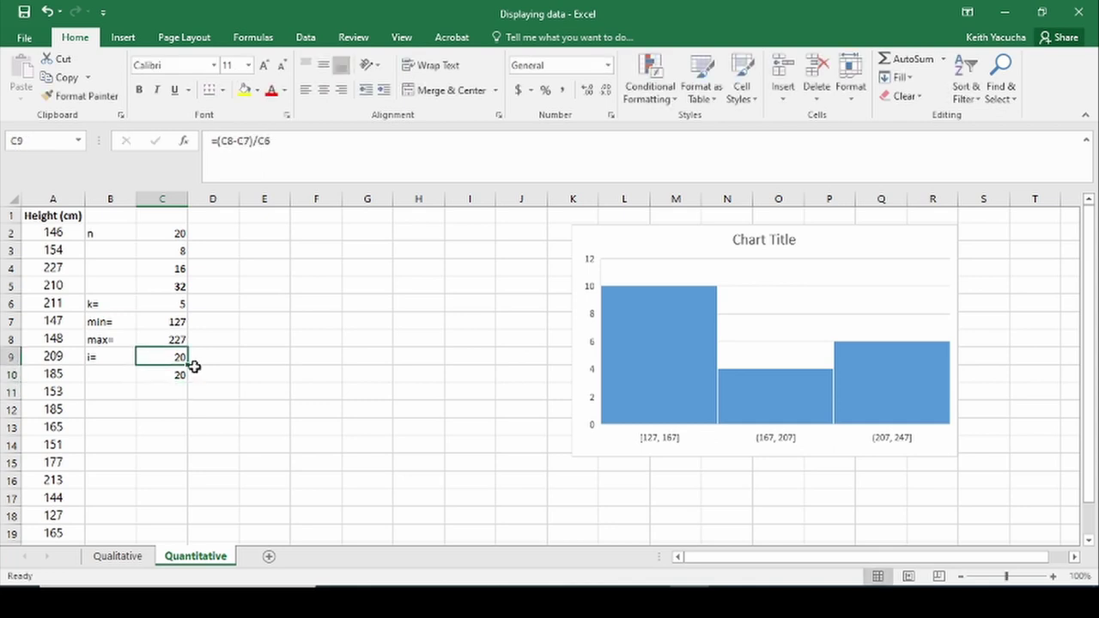
key(Down)
key(Up)
key(Down)
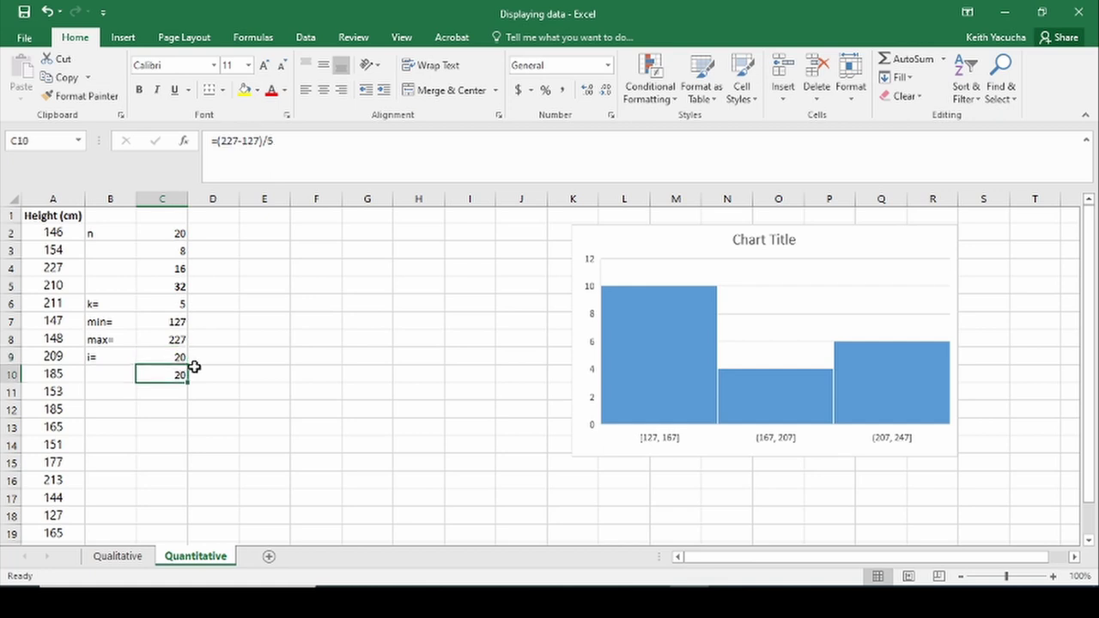
key(Delete)
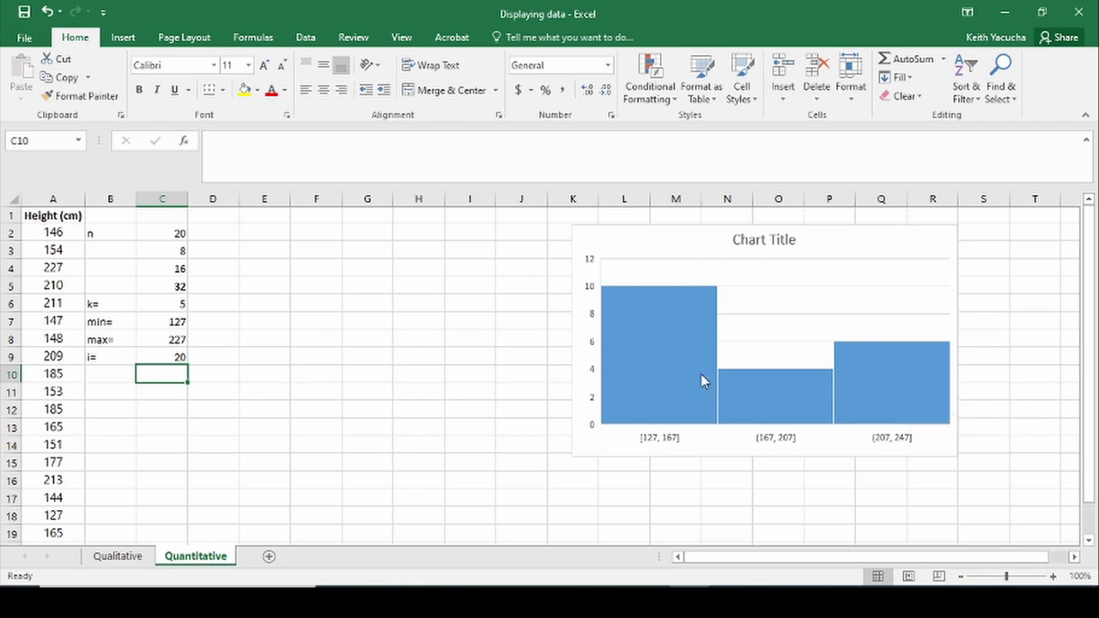
Make the number of classes in C6 and the class interval in C9 bold
click(176, 304)
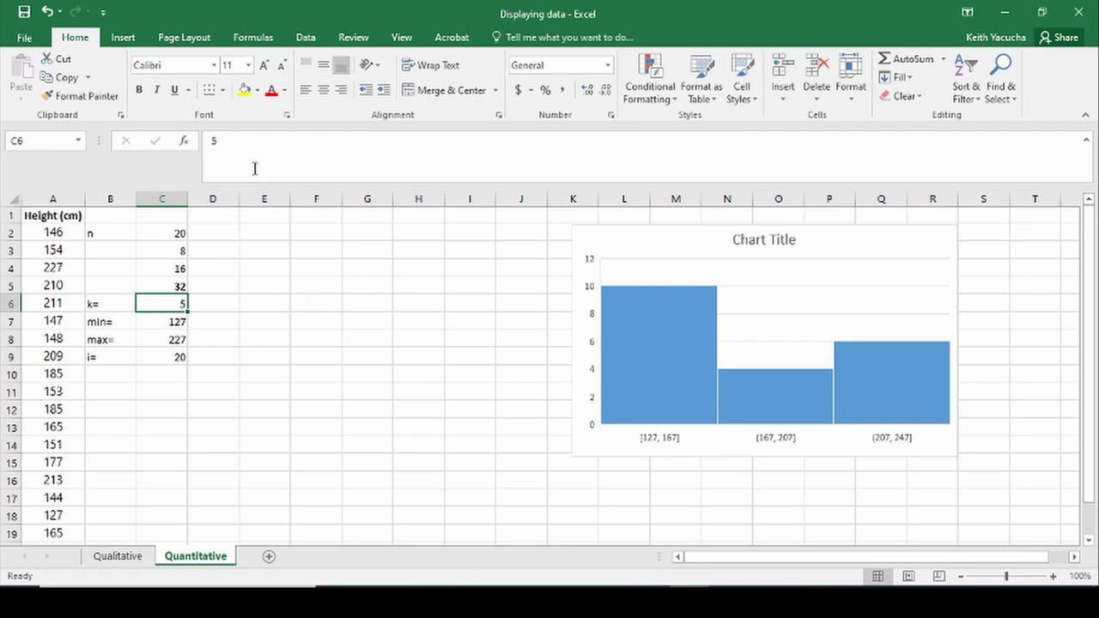
key(ctrl+b)
click(167, 359)
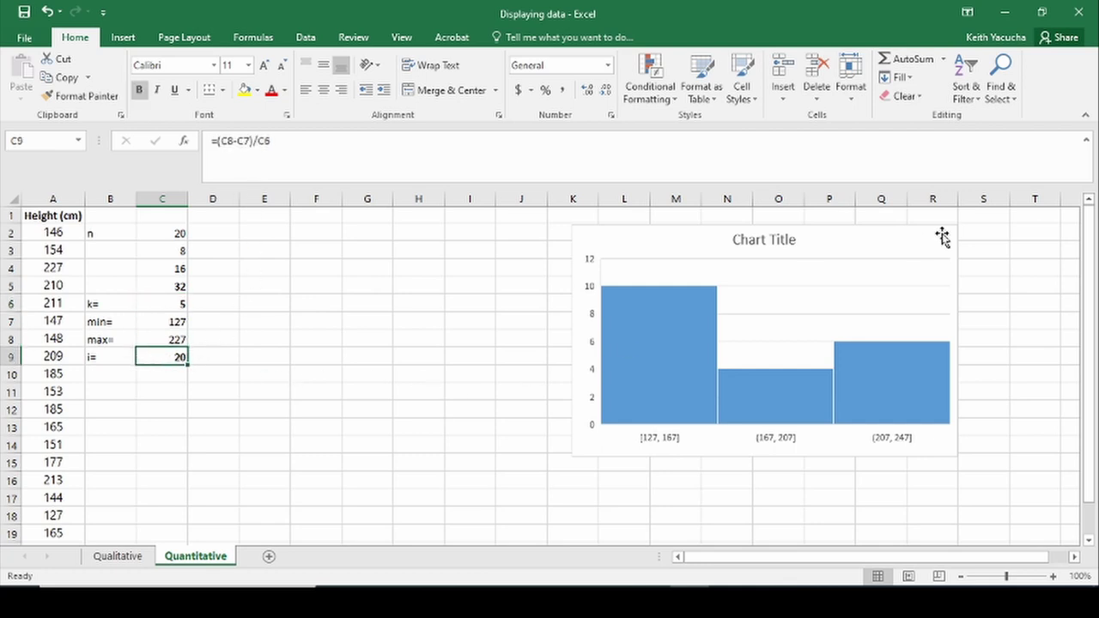
Move the histogram beside the calculations, so that it spans about columns E to L
click(896, 246)
drag(896, 246, 606, 250)
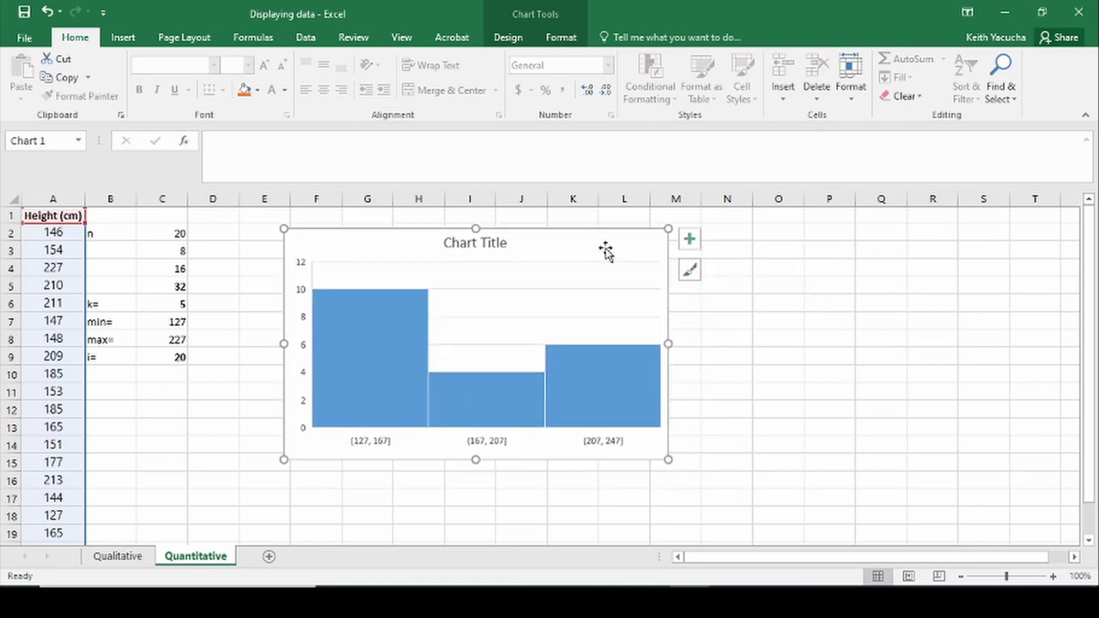
click(755, 403)
Set the number of bins on the histogram's horizontal axis to 5, and switch the binning to the bin width option
click(628, 266)
double_click(383, 360)
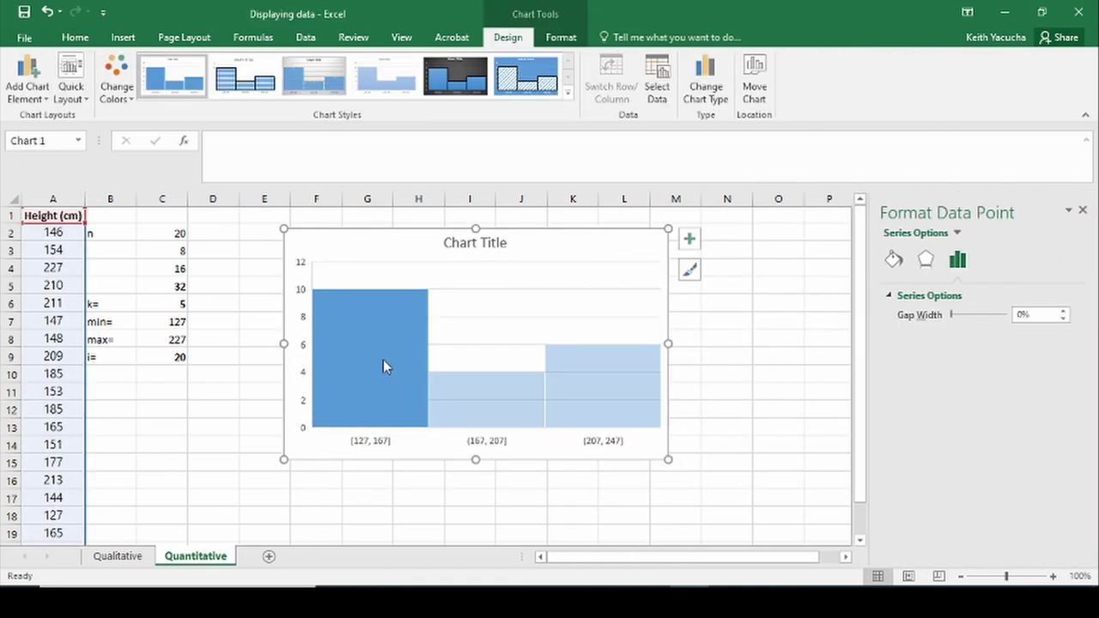
click(958, 234)
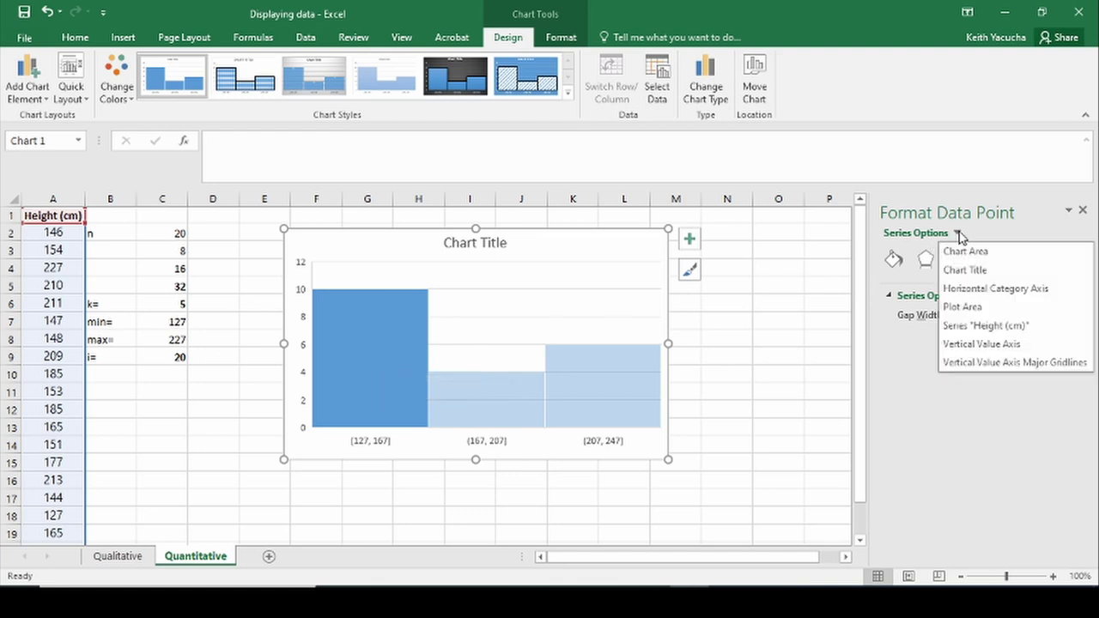
click(1035, 289)
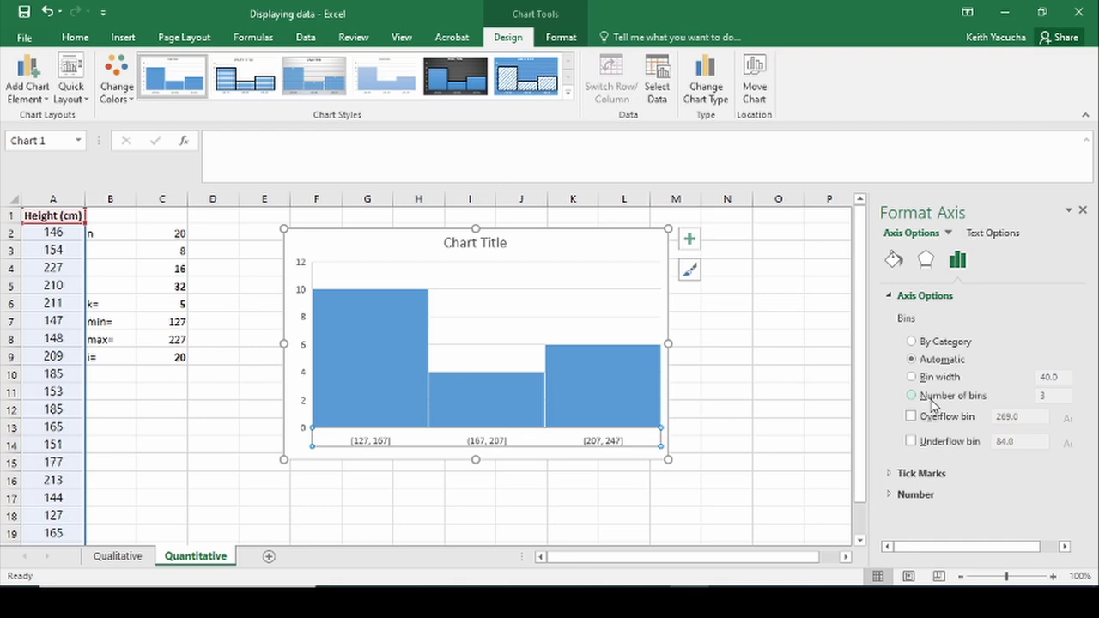
click(932, 402)
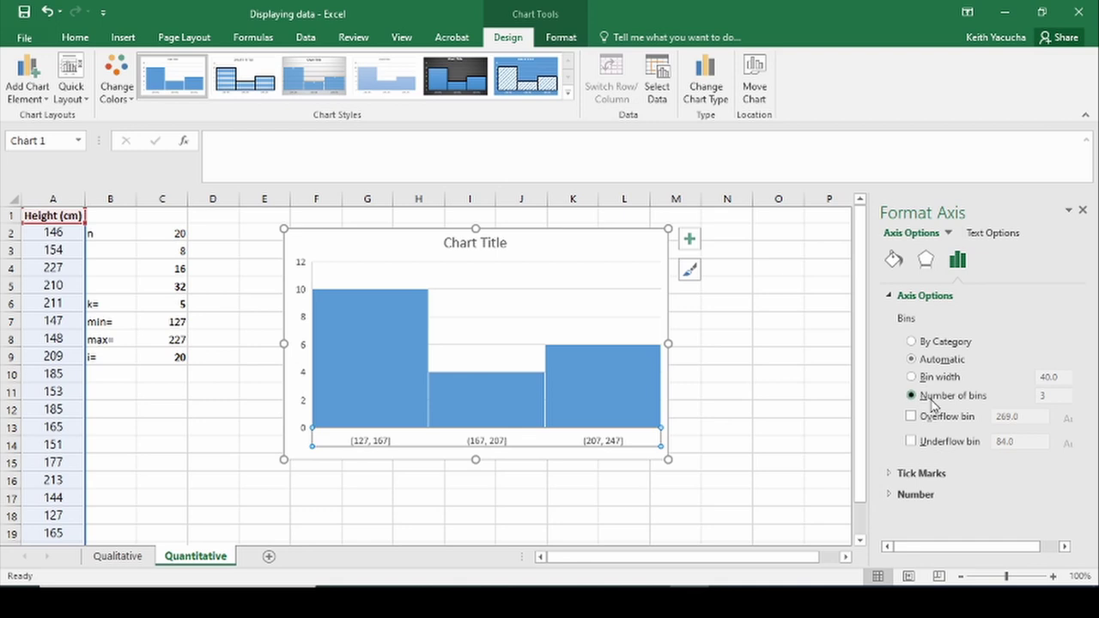
double_click(1054, 396)
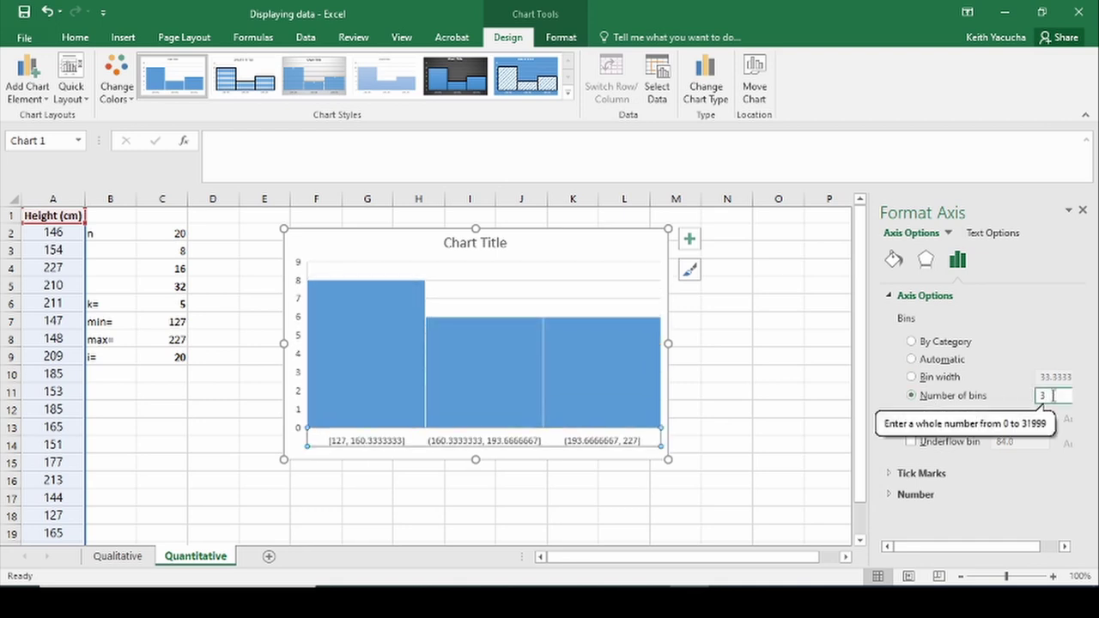
key(BackSpace)
text(5)
key(Tab)
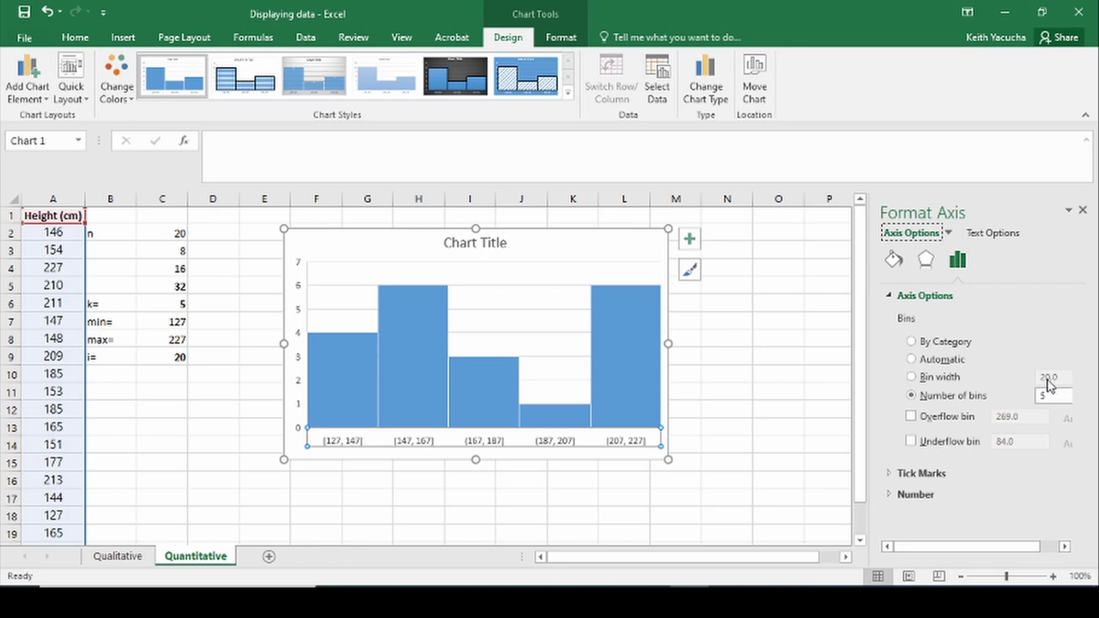
click(954, 378)
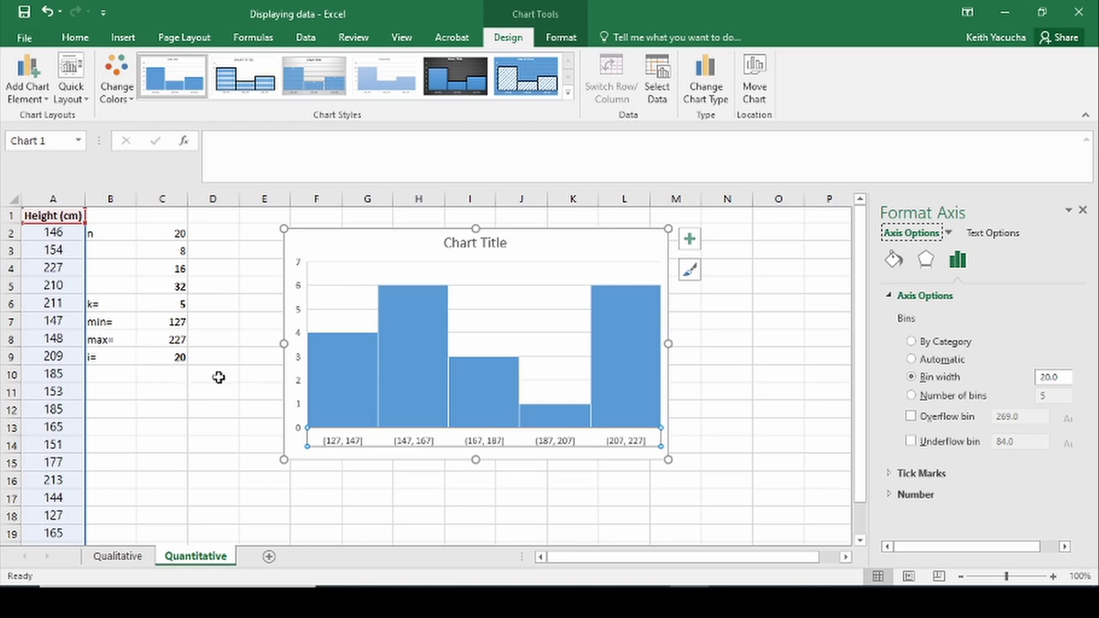
Shift the histogram slightly right and down, away from the calculations, so that it starts at about column F
click(566, 251)
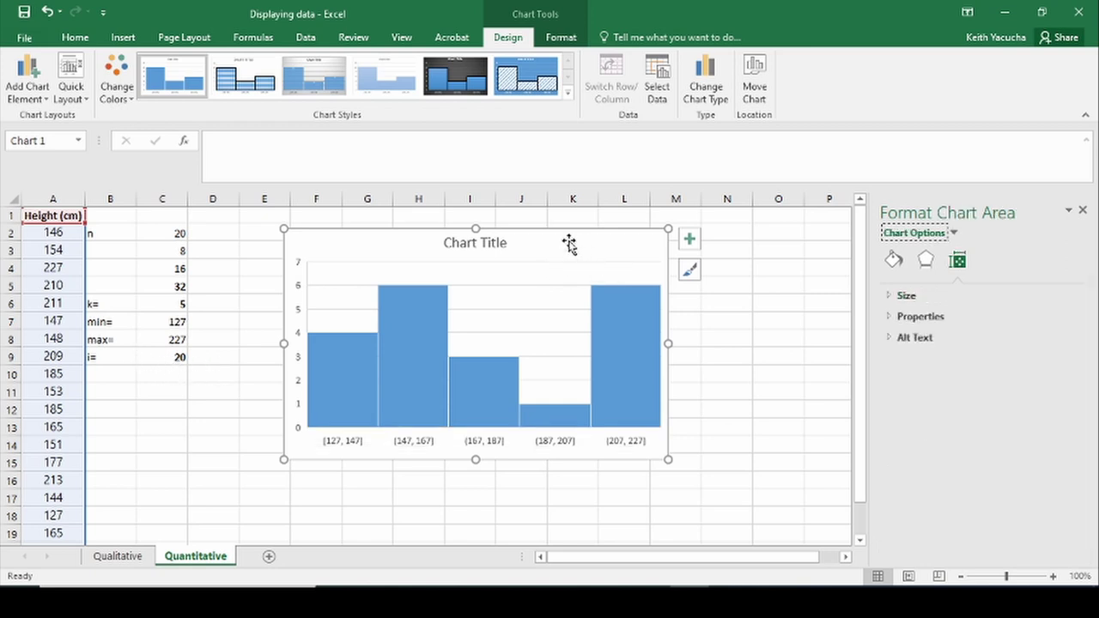
drag(568, 243, 596, 255)
drag(602, 257, 611, 255)
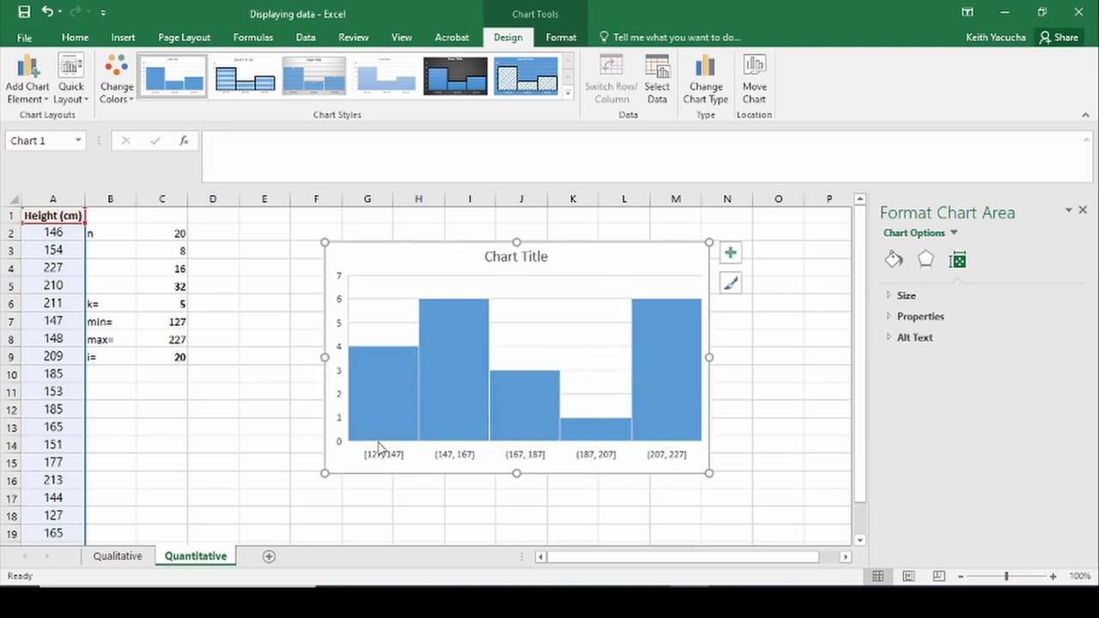
Add axis titles to the histogram and name the horizontal axis Height (CM)
click(731, 254)
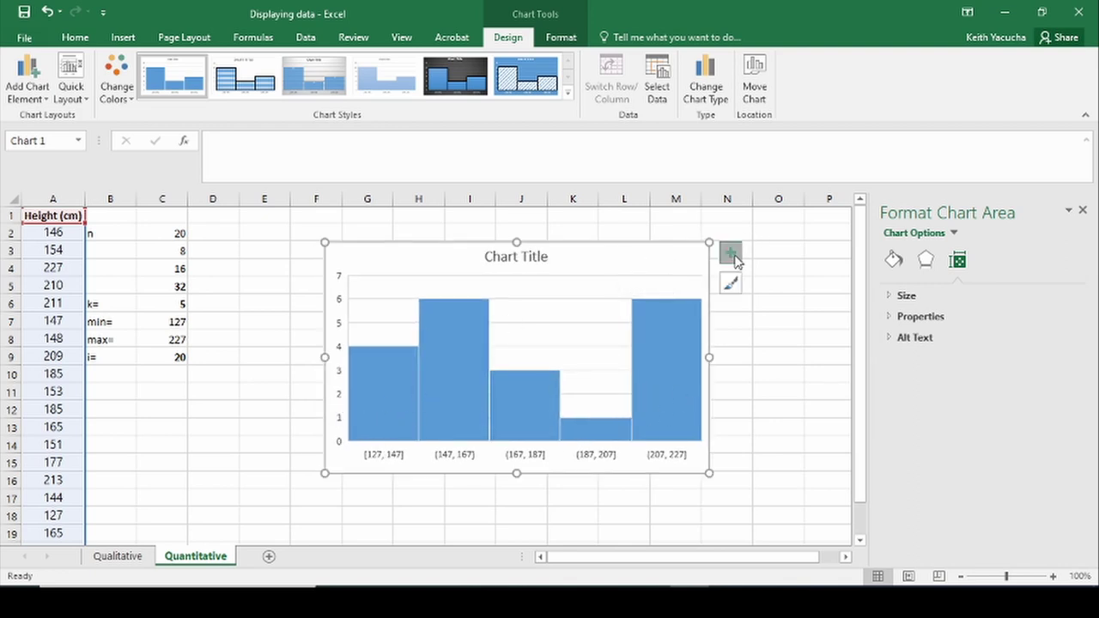
click(769, 284)
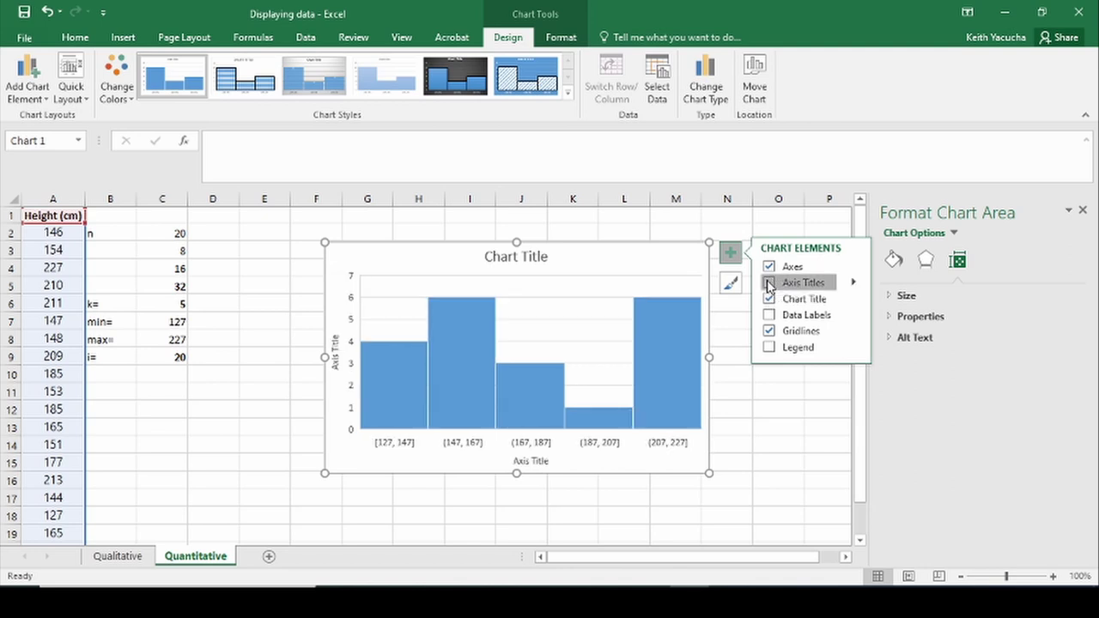
click(539, 465)
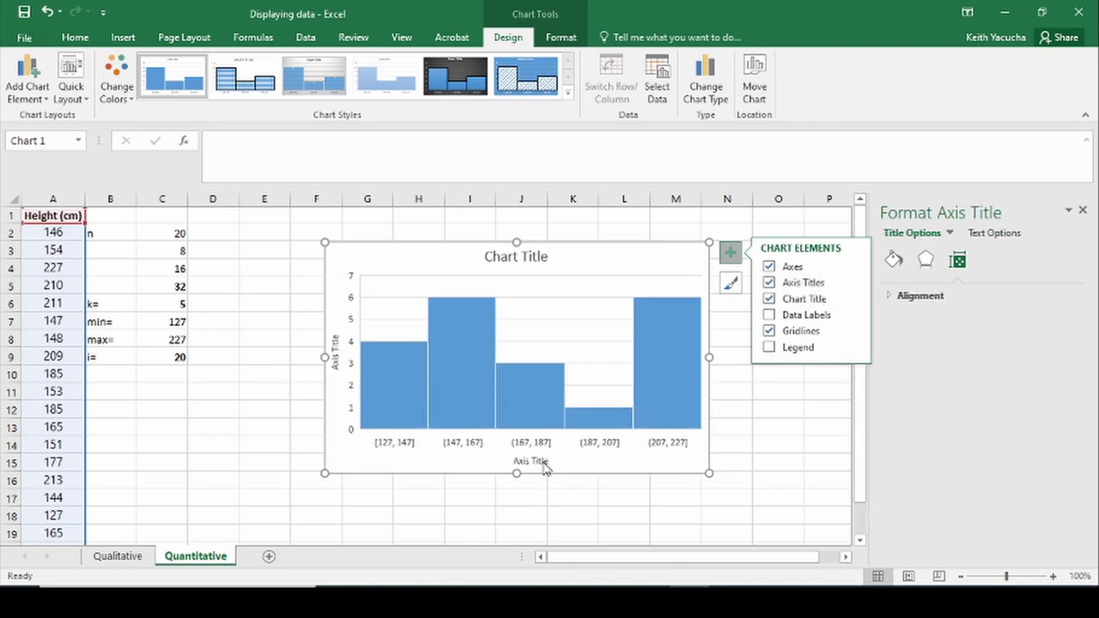
drag(550, 462, 513, 462)
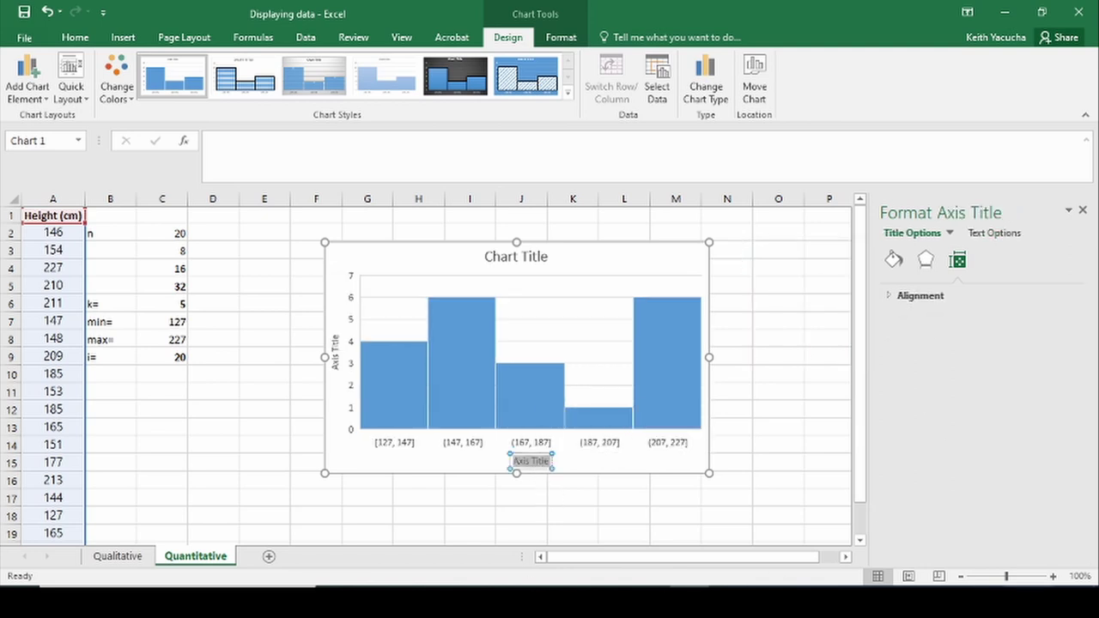
text(Heig)
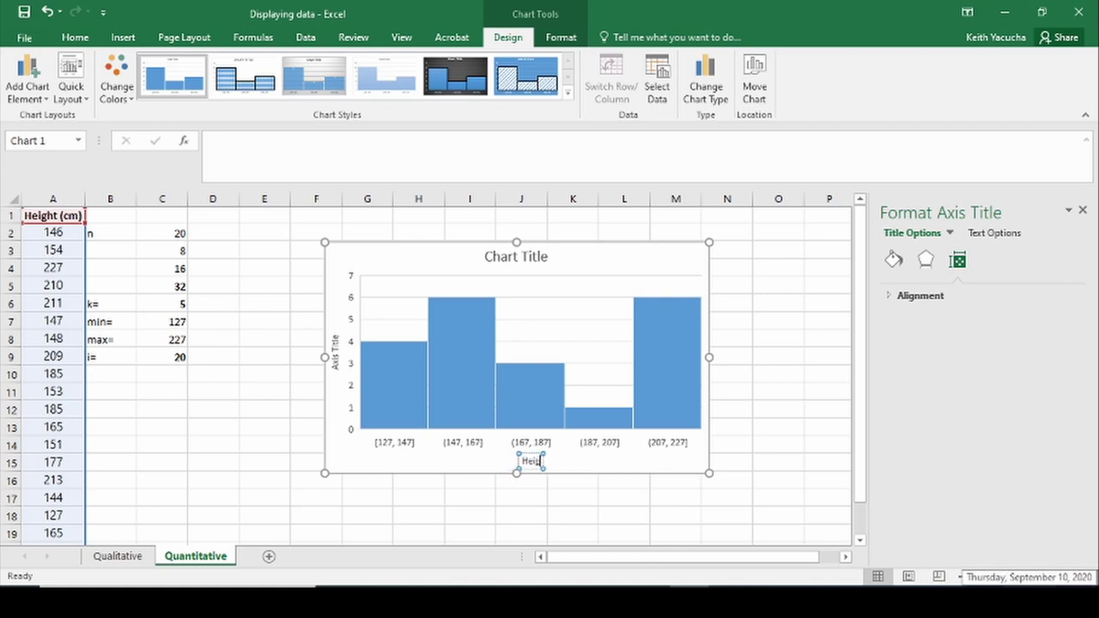
text(ht (cM))
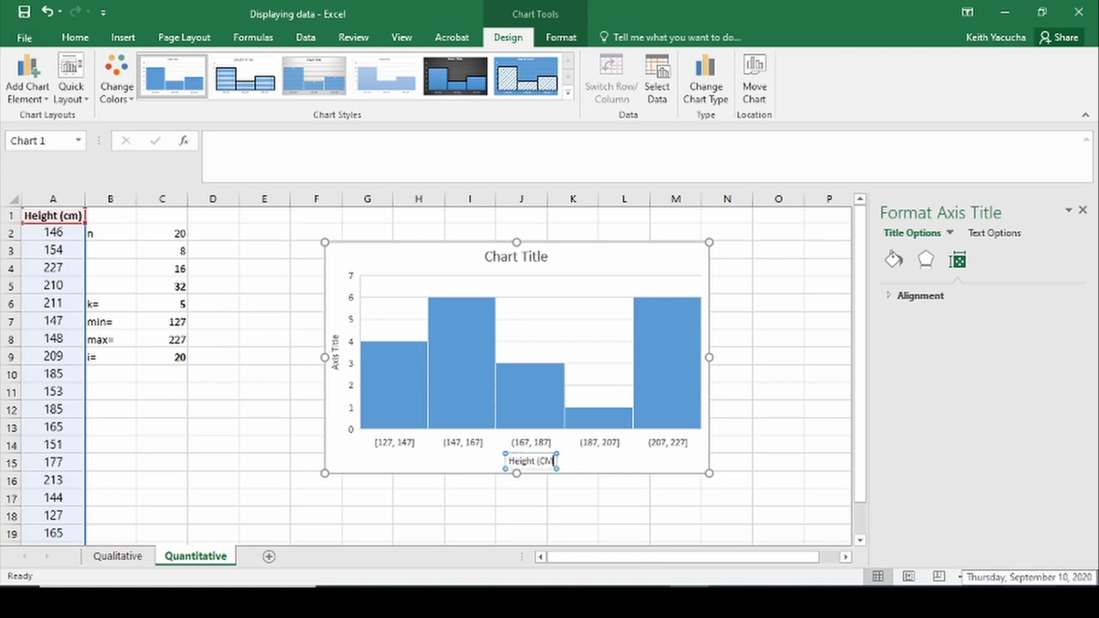
Name the histogram's vertical axis Frequency
click(336, 349)
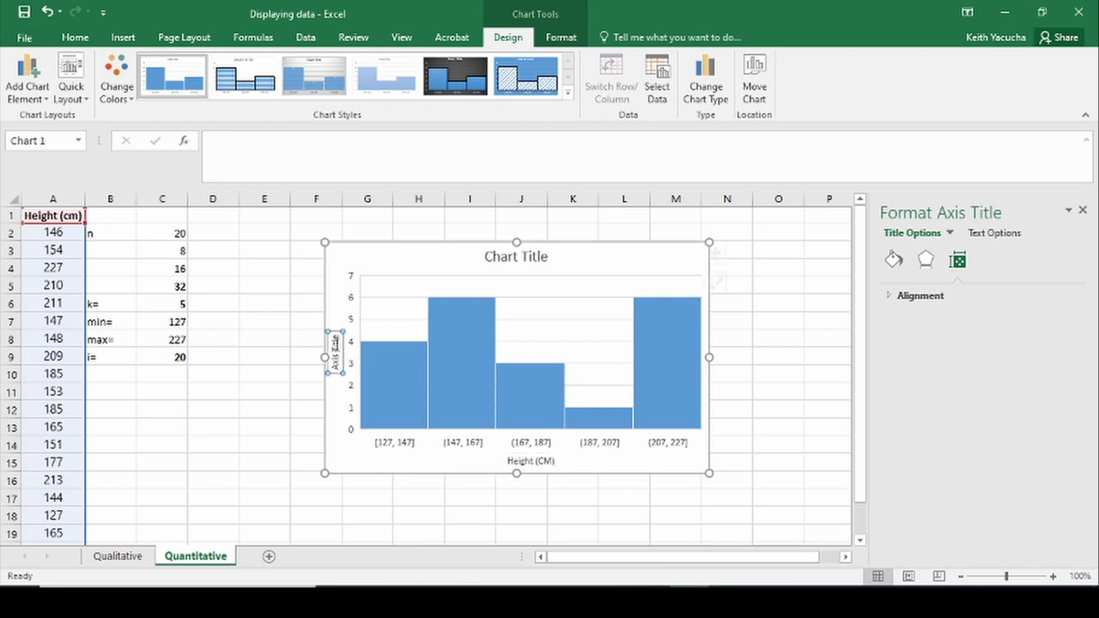
triple_click(335, 343)
text(Frequen)
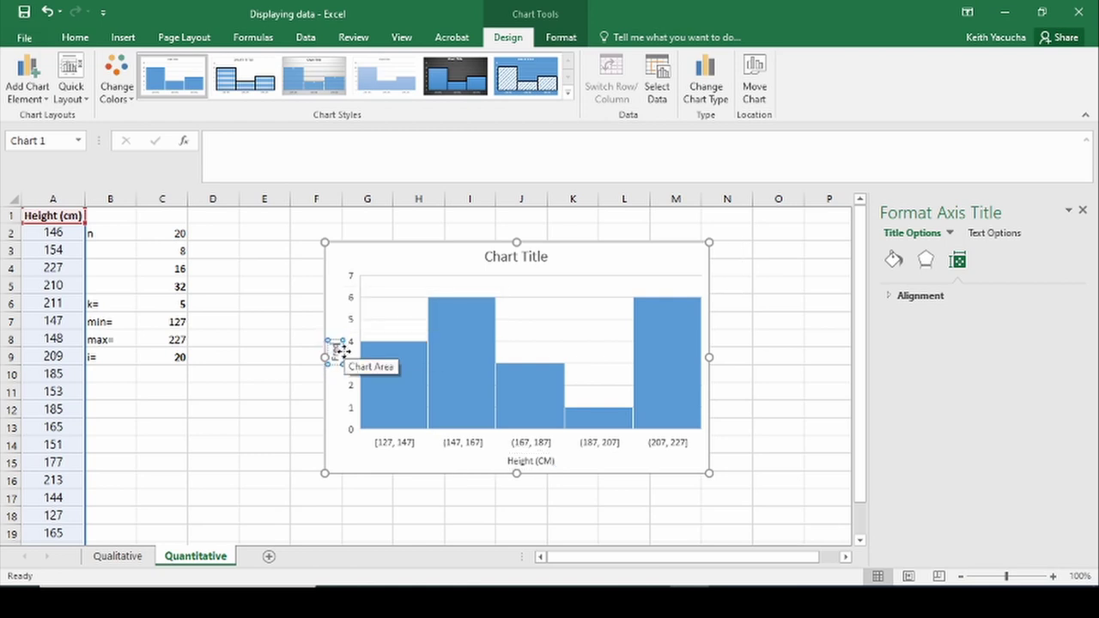
text(cy)
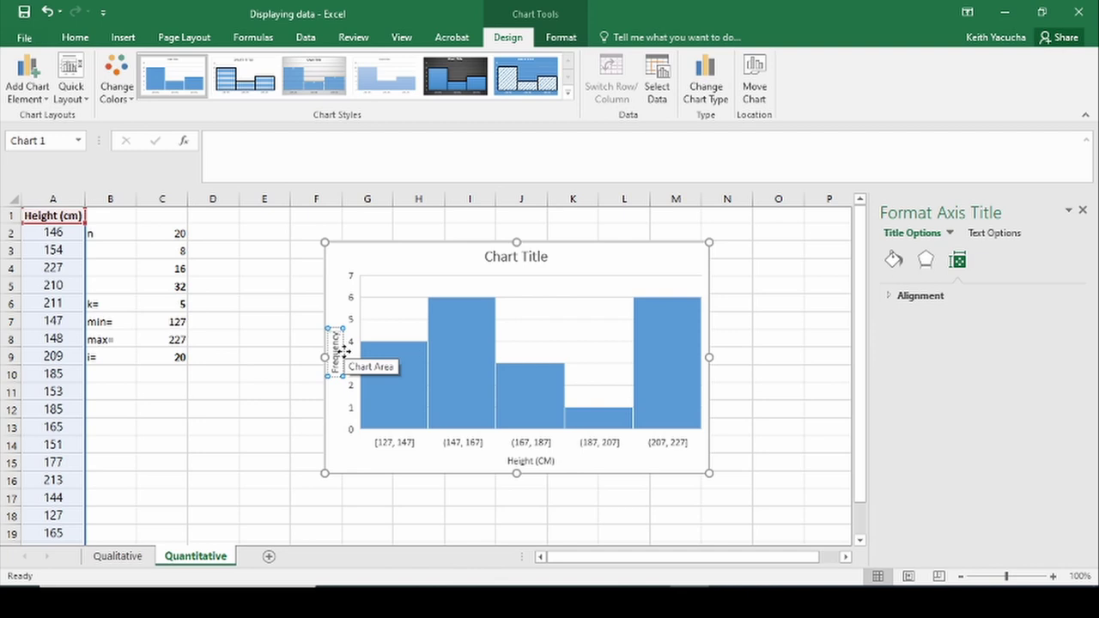
Change the chart title to "Histogram of heights in Cm" and deselect the chart
click(523, 256)
triple_click(496, 258)
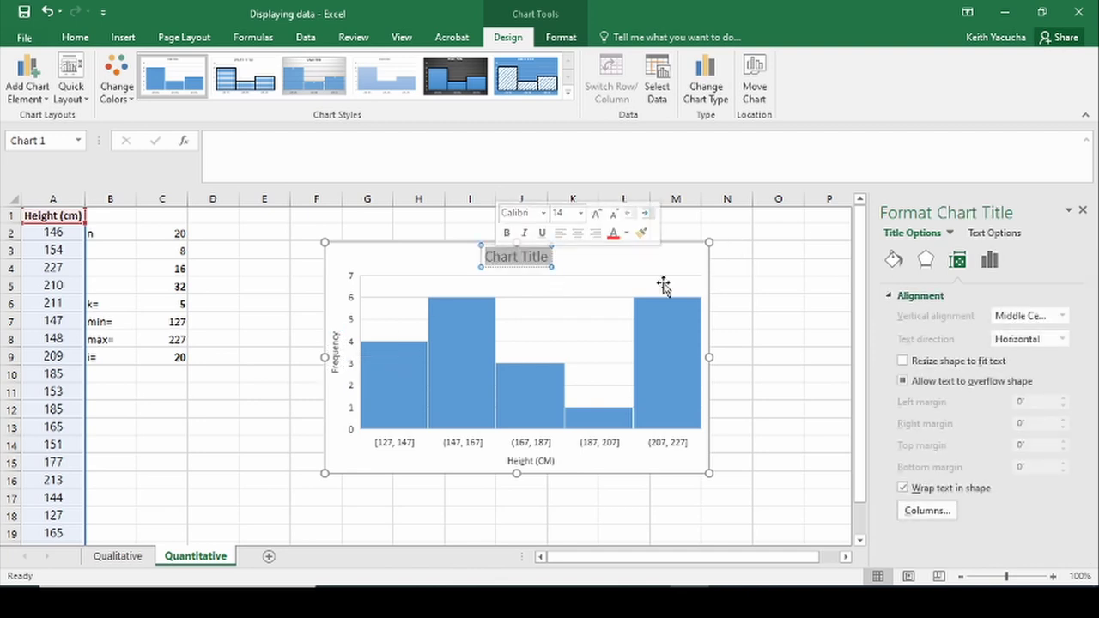
text(His)
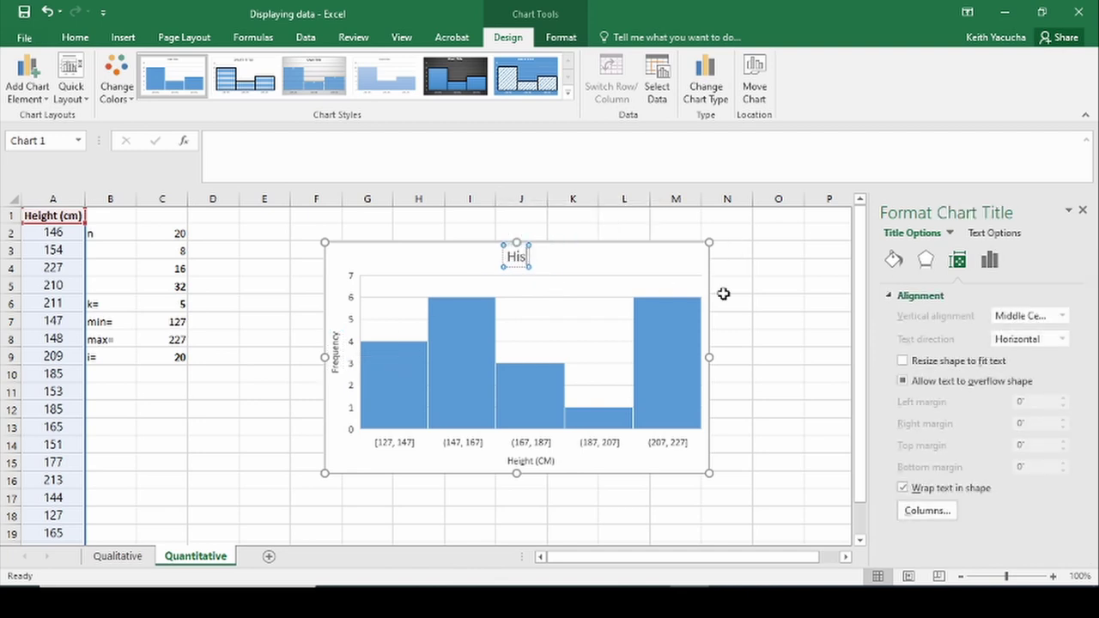
text(togram of)
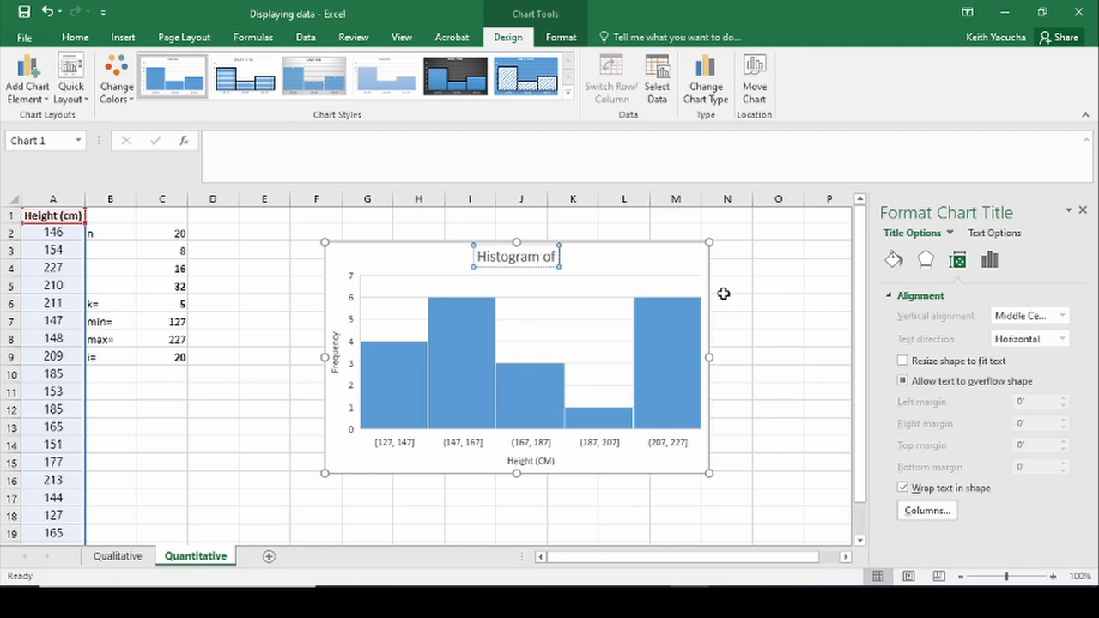
text( heights)
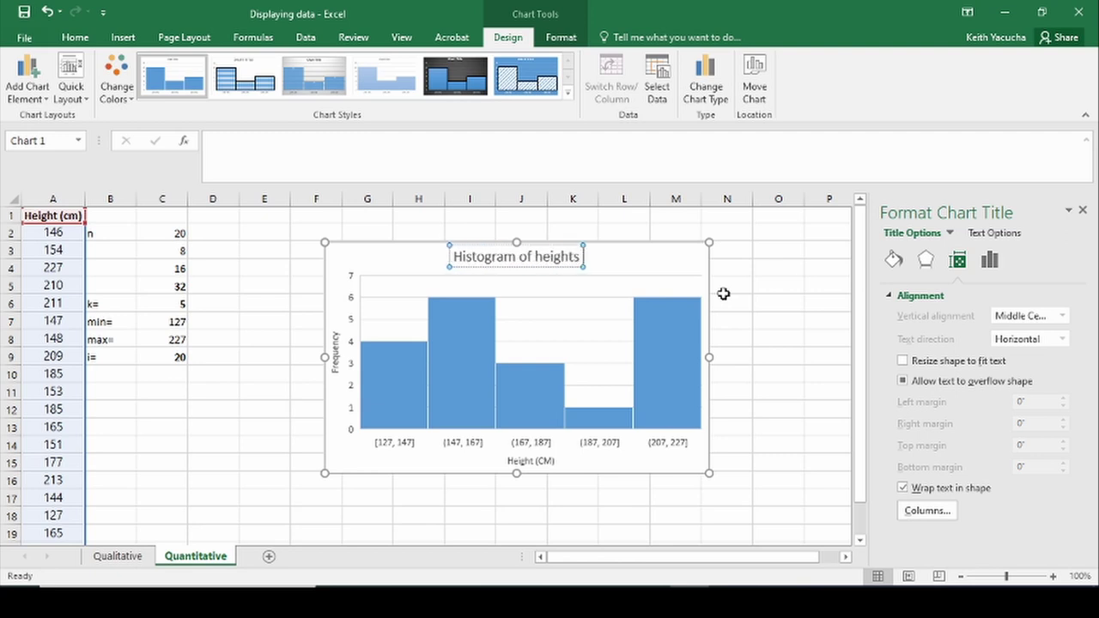
text( in Cm)
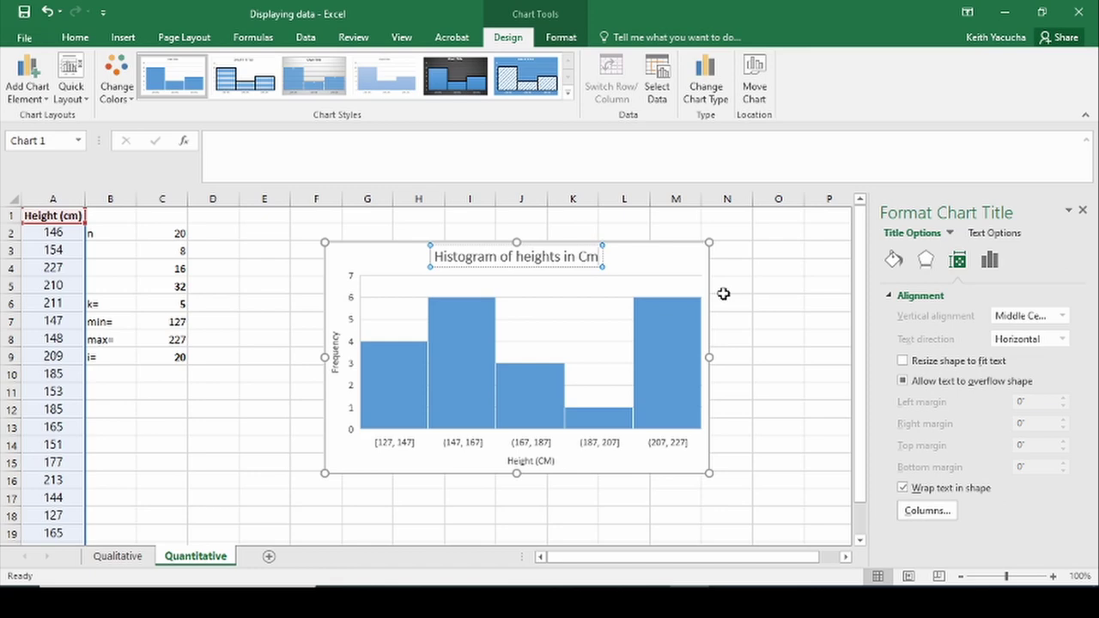
click(781, 344)
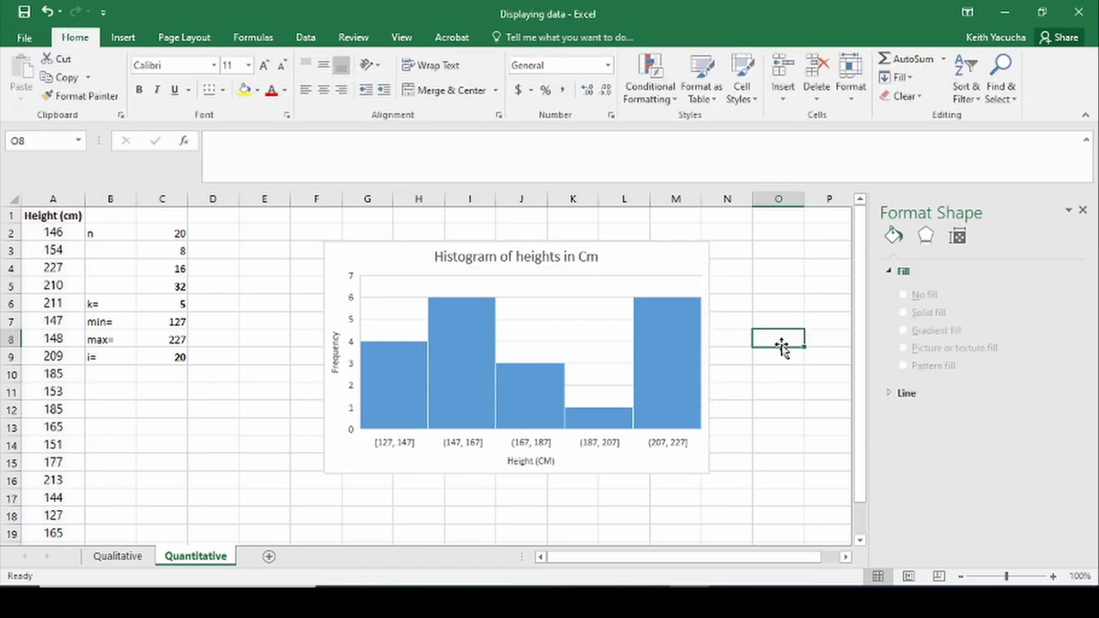